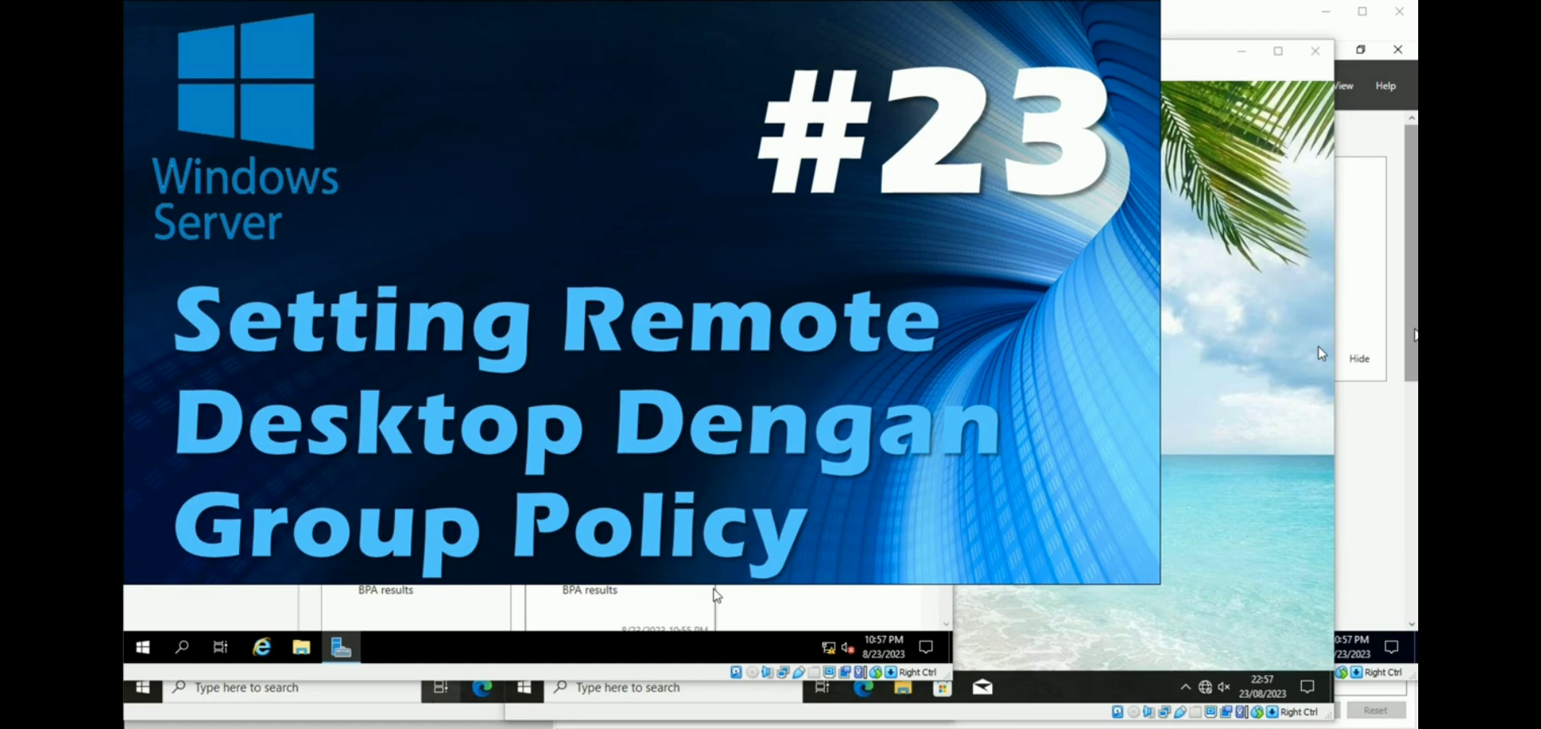
On the host, open Remote Desktop Connection, reposition it, then close it again.
key(super)
text(remote)
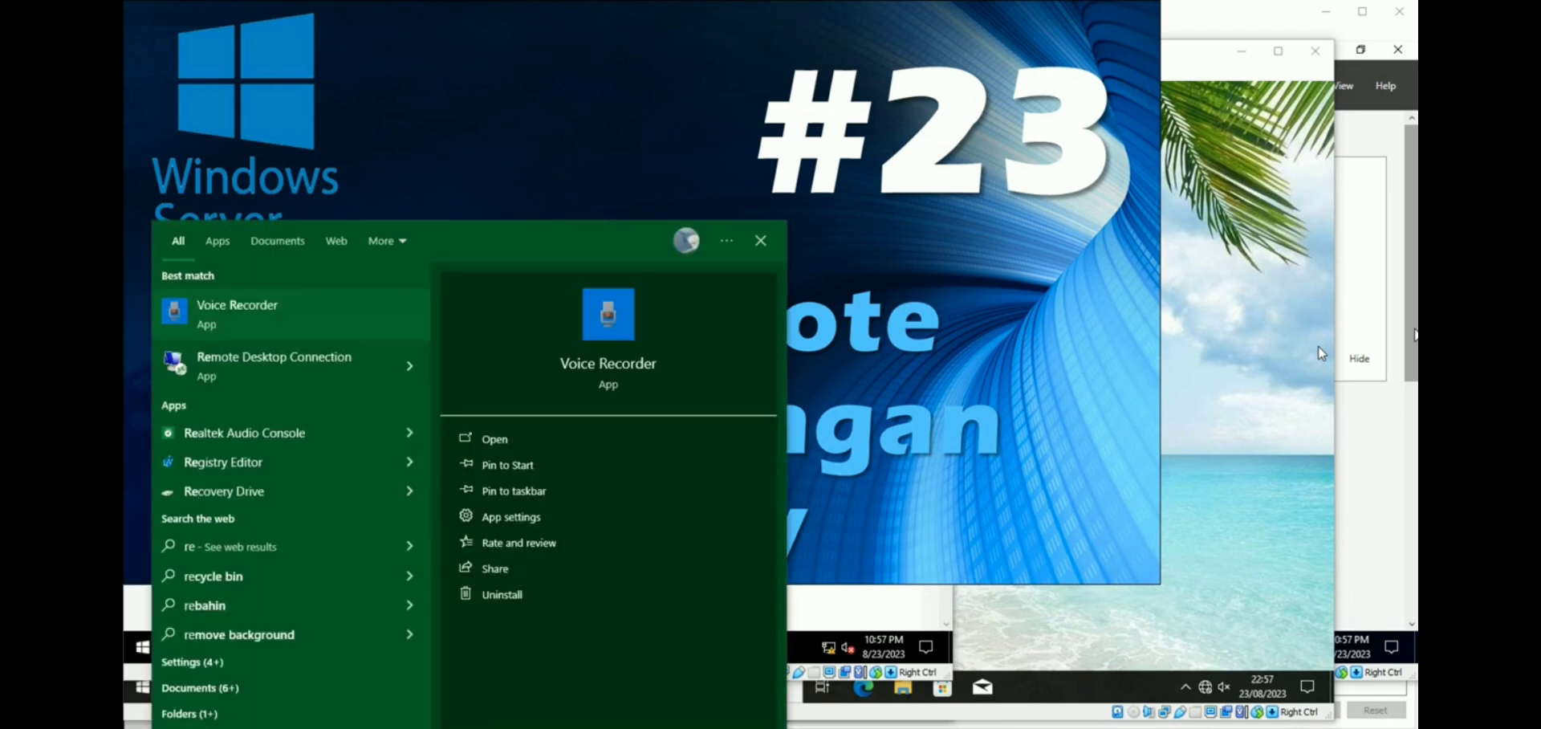
key(Return)
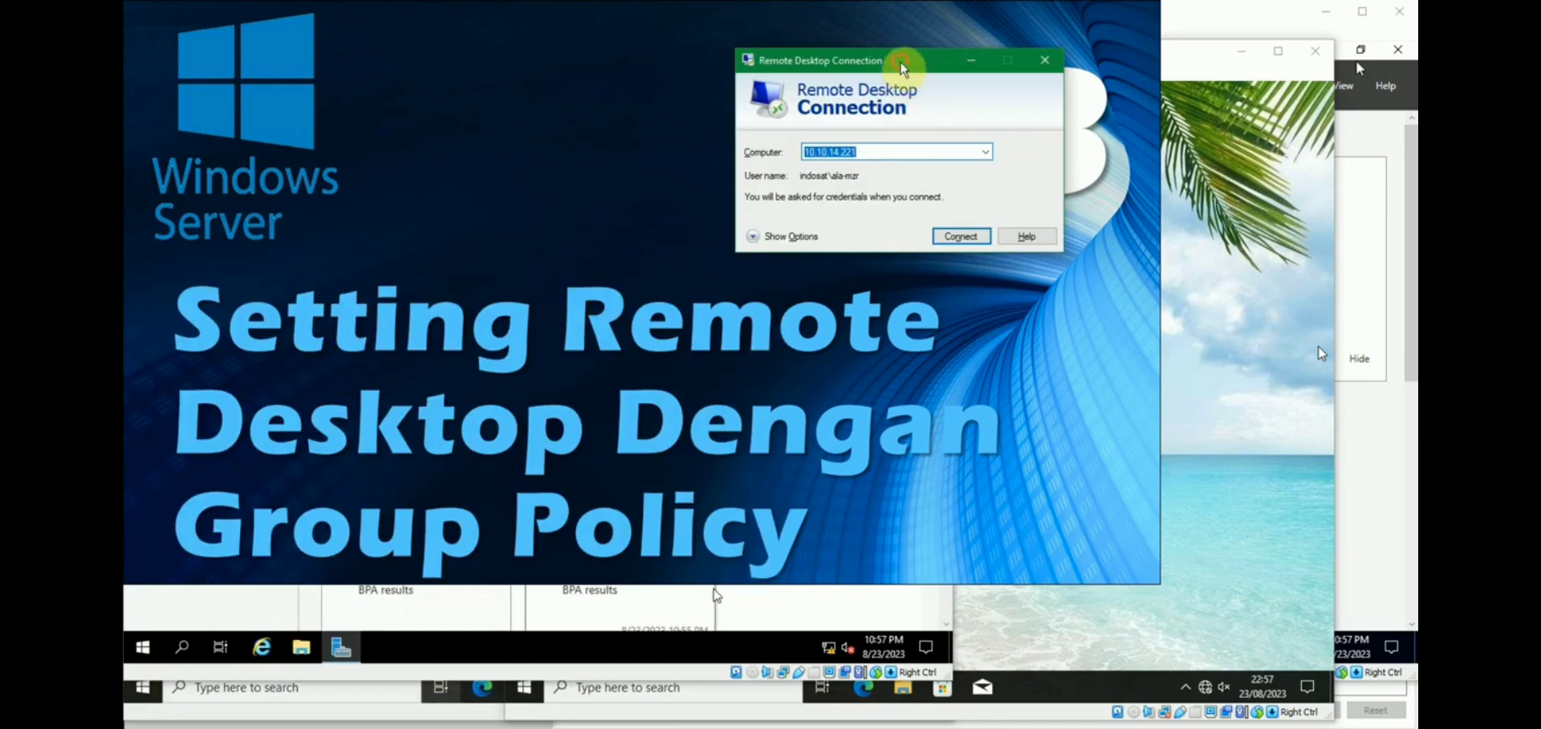
drag(900, 64, 762, 174)
click(780, 262)
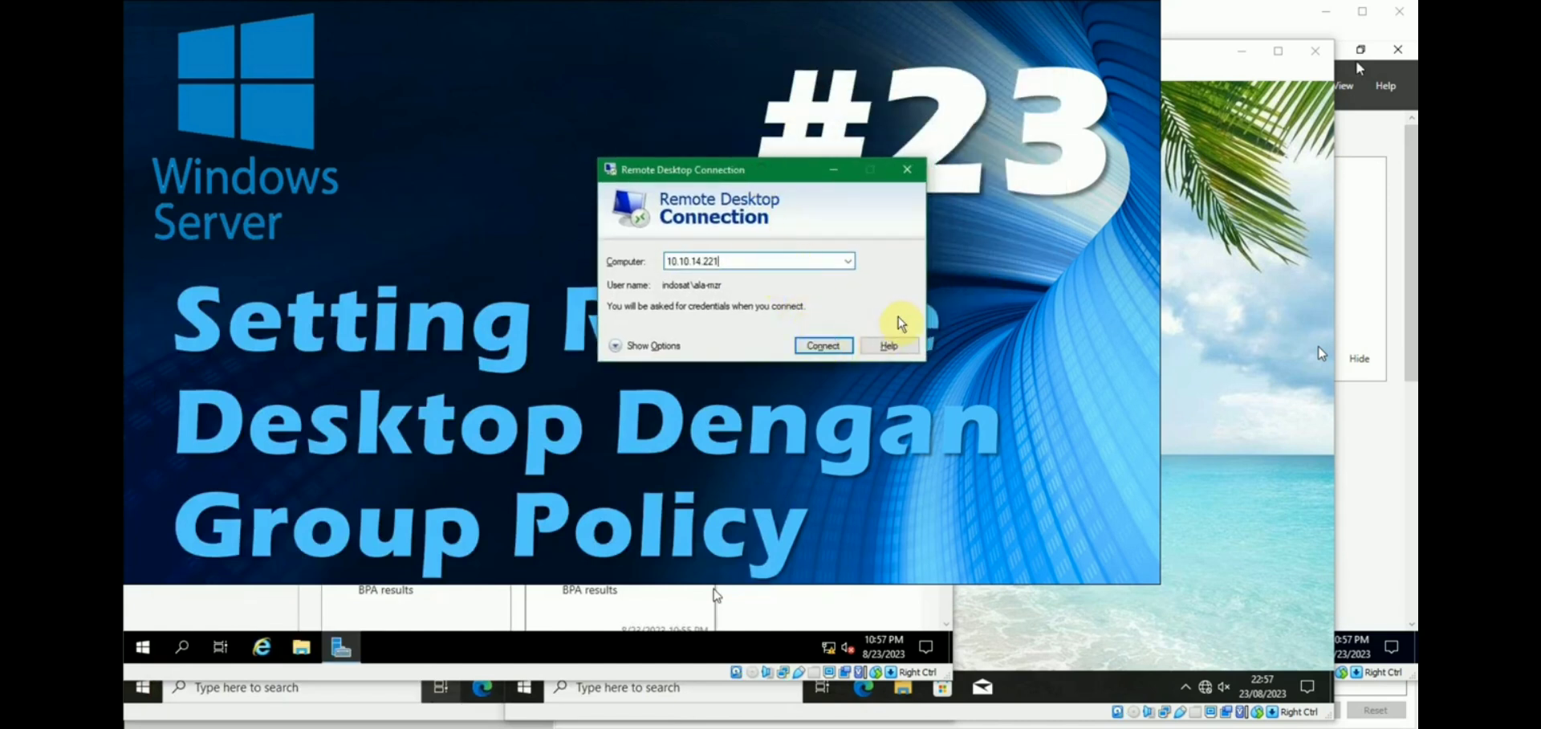
click(906, 170)
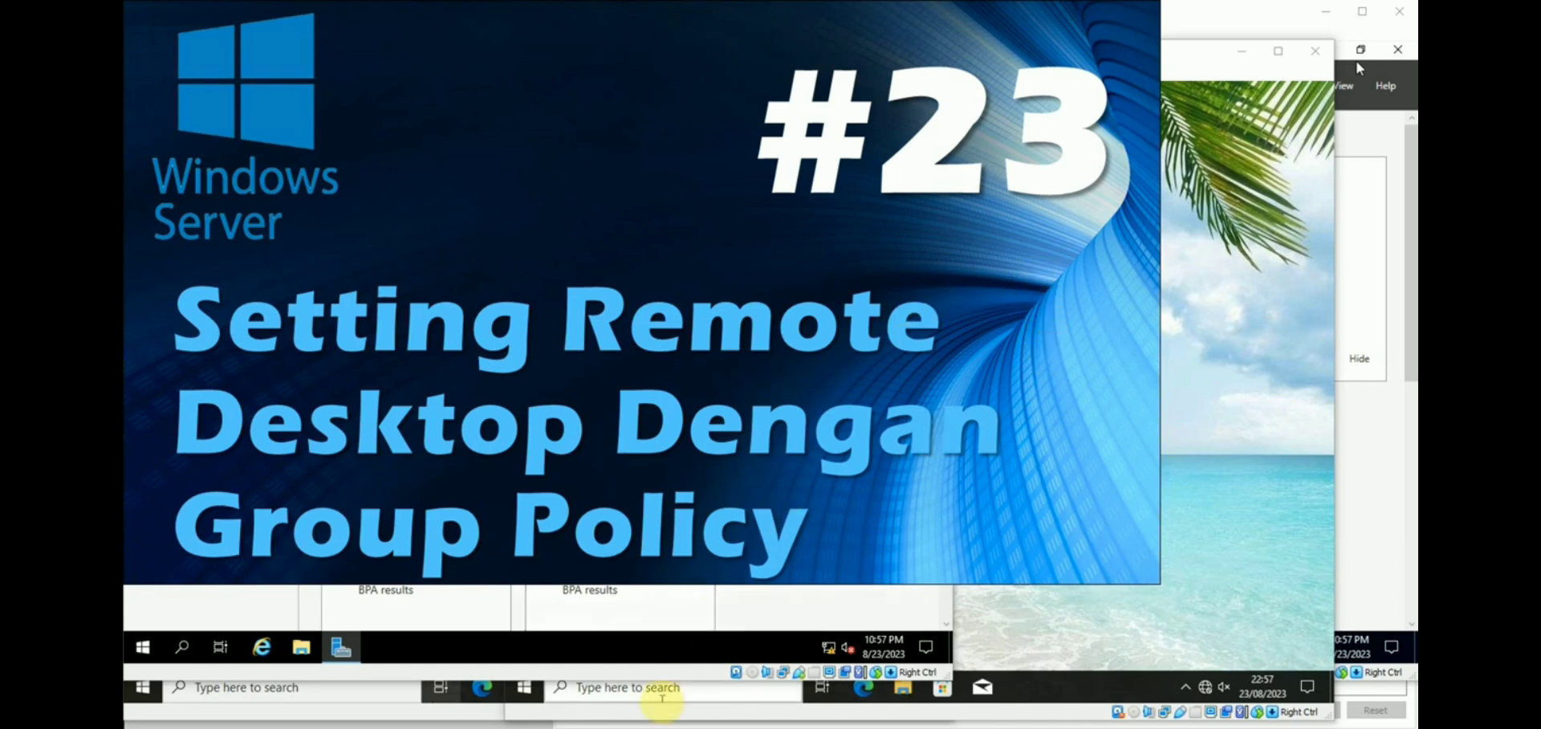
In the Windows 10 1 VM, search for and open View advanced system settings.
mouse_move(716, 714)
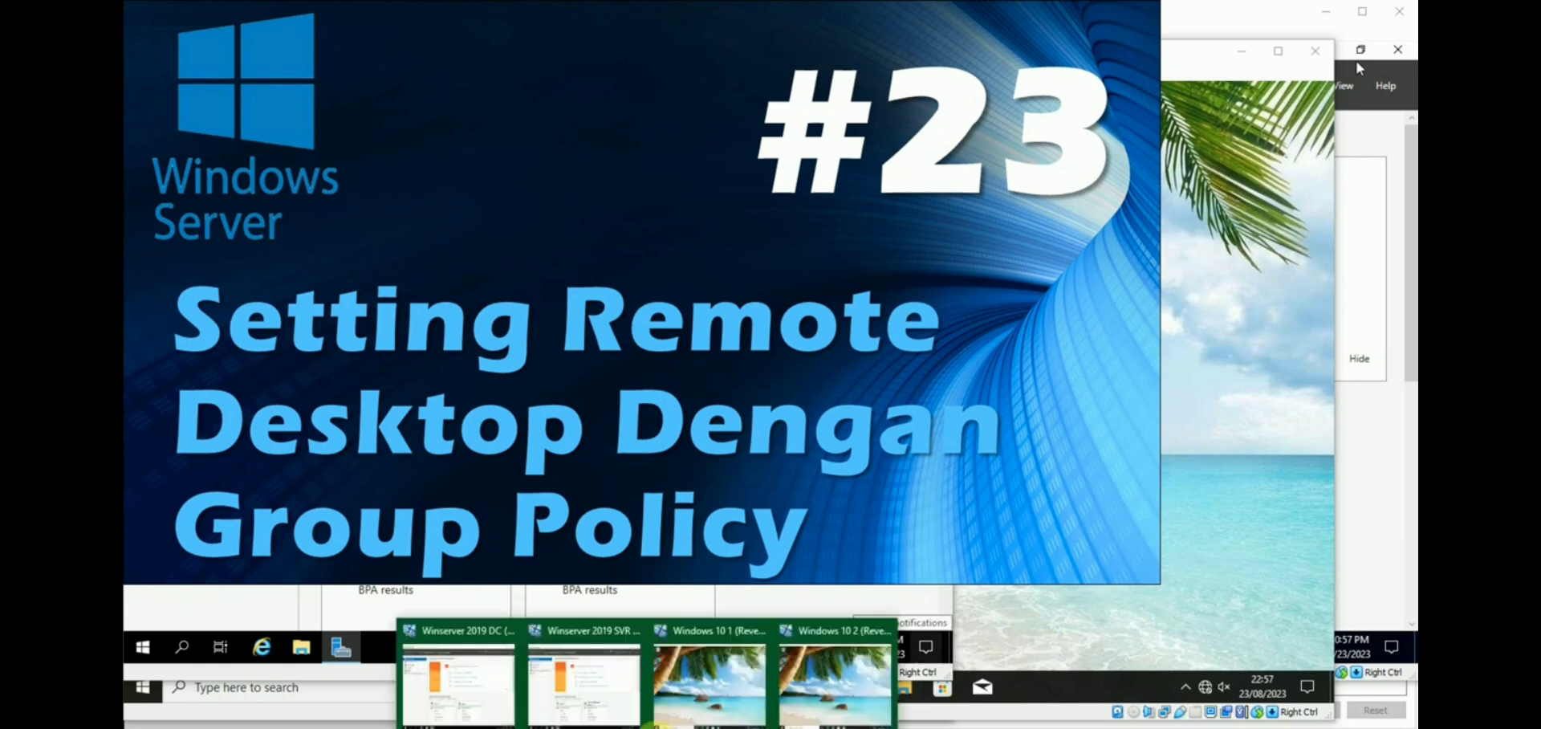
click(702, 678)
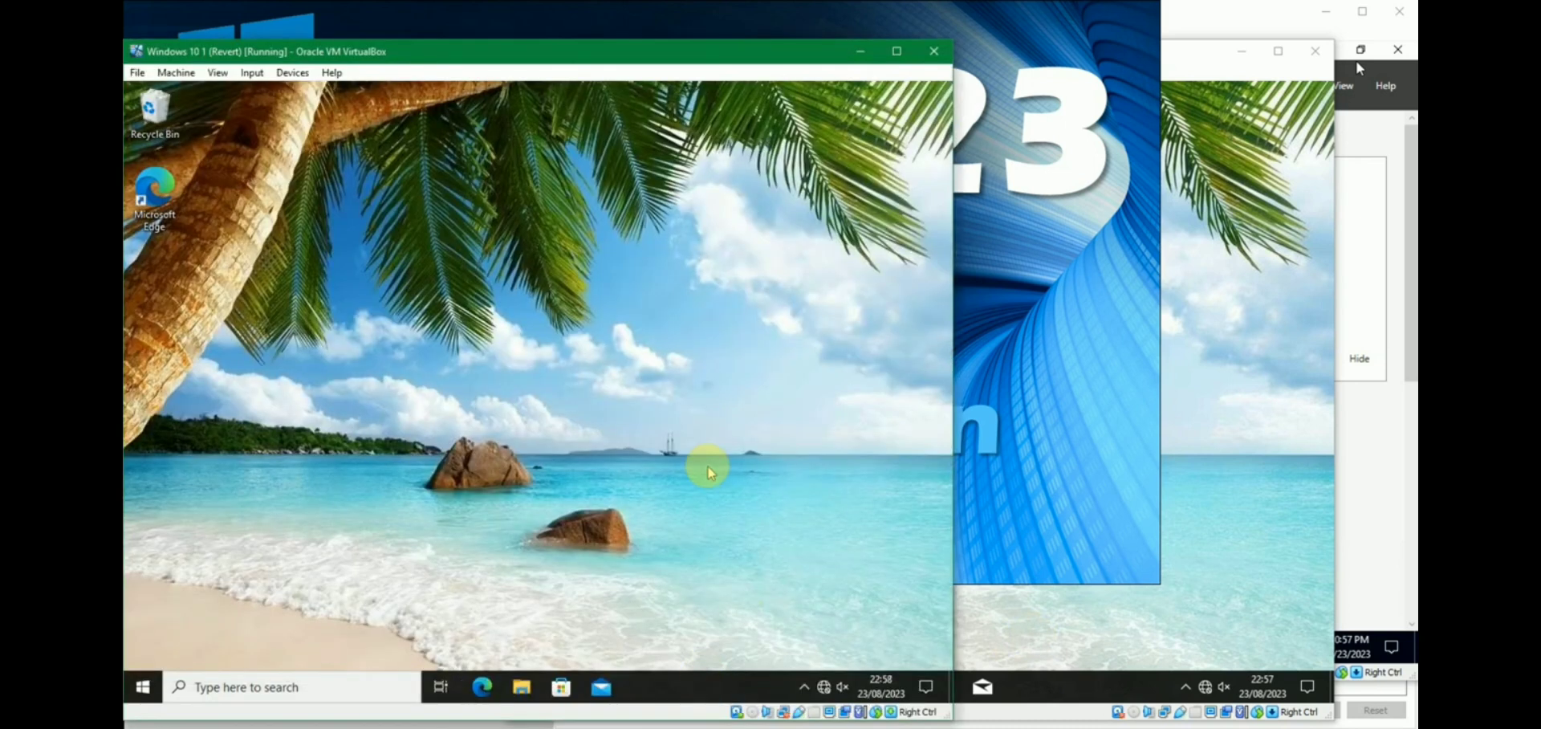
key(super)
text(view)
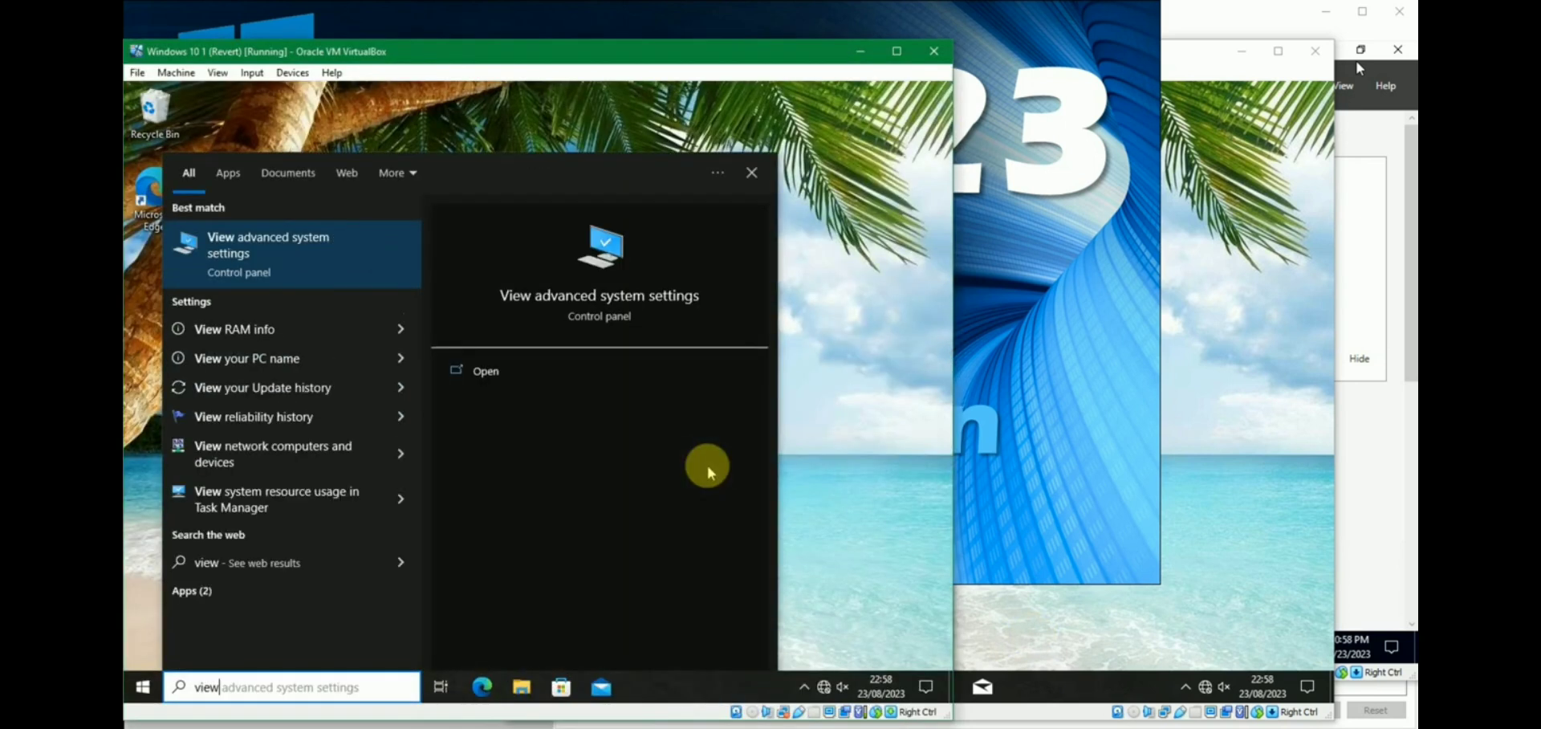
key(Return)
Enter the admin username and password in UAC, resubmitting with the corrected password.
text(master)
key(Tab)
text(********)
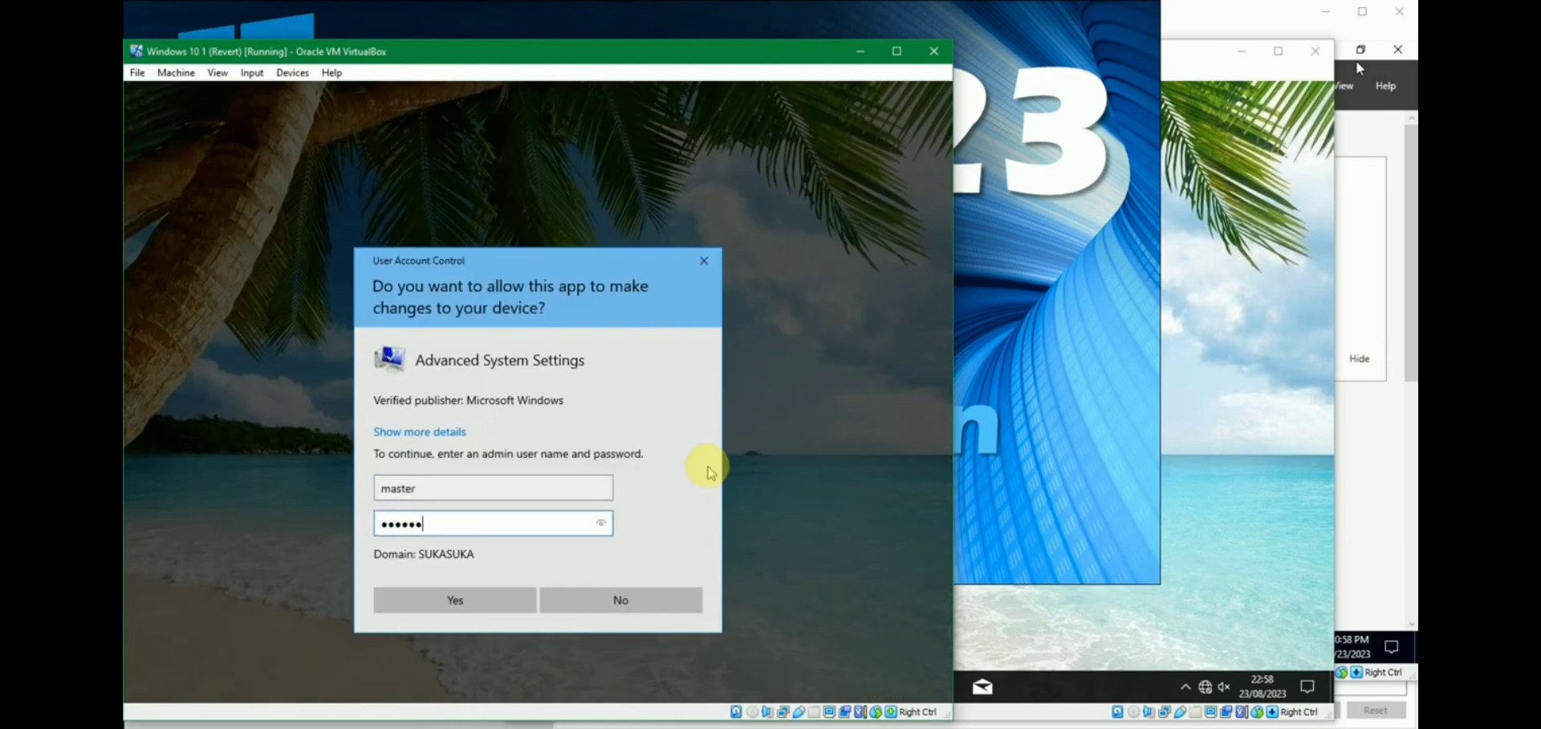
text(****)
key(Return)
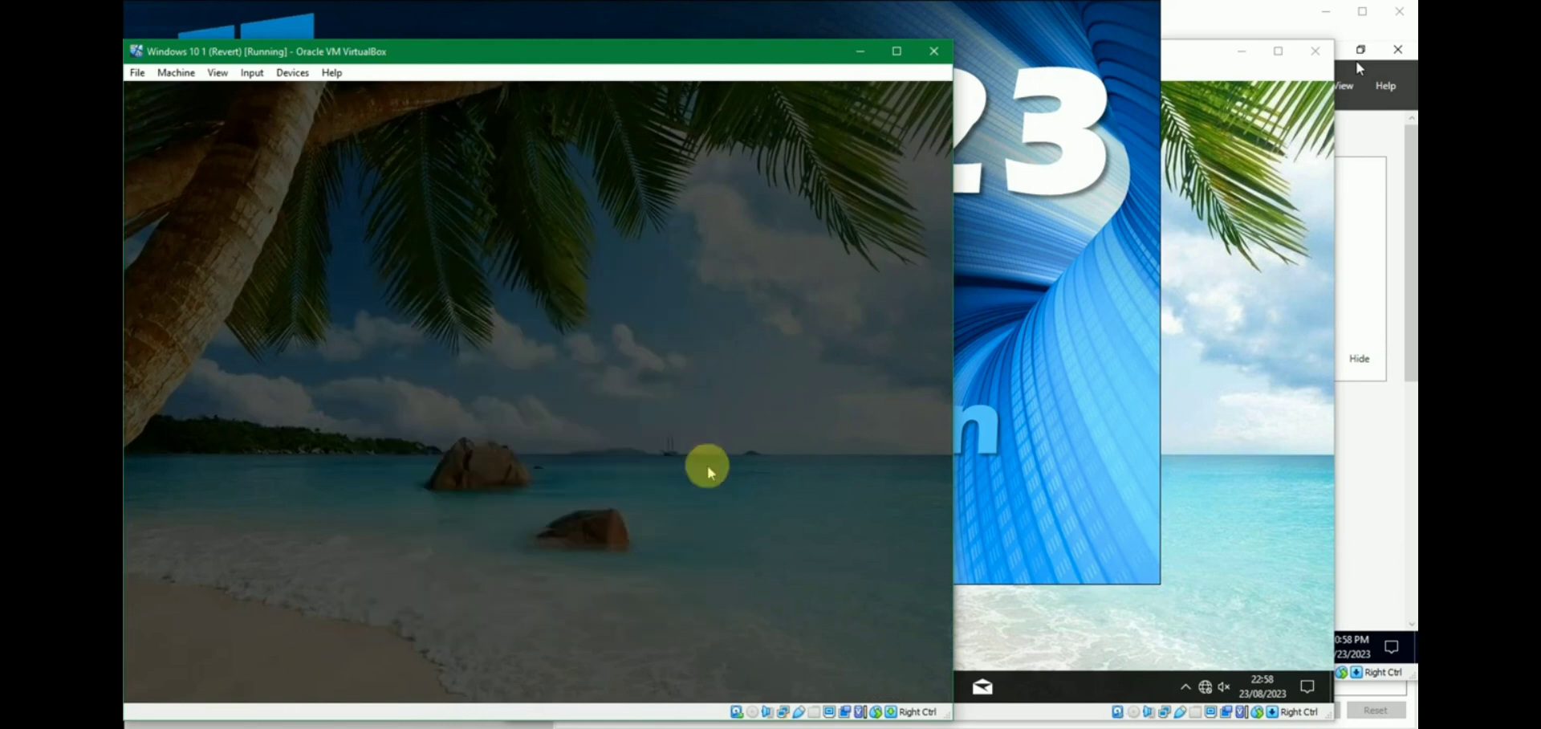
text(***********)
key(Return)
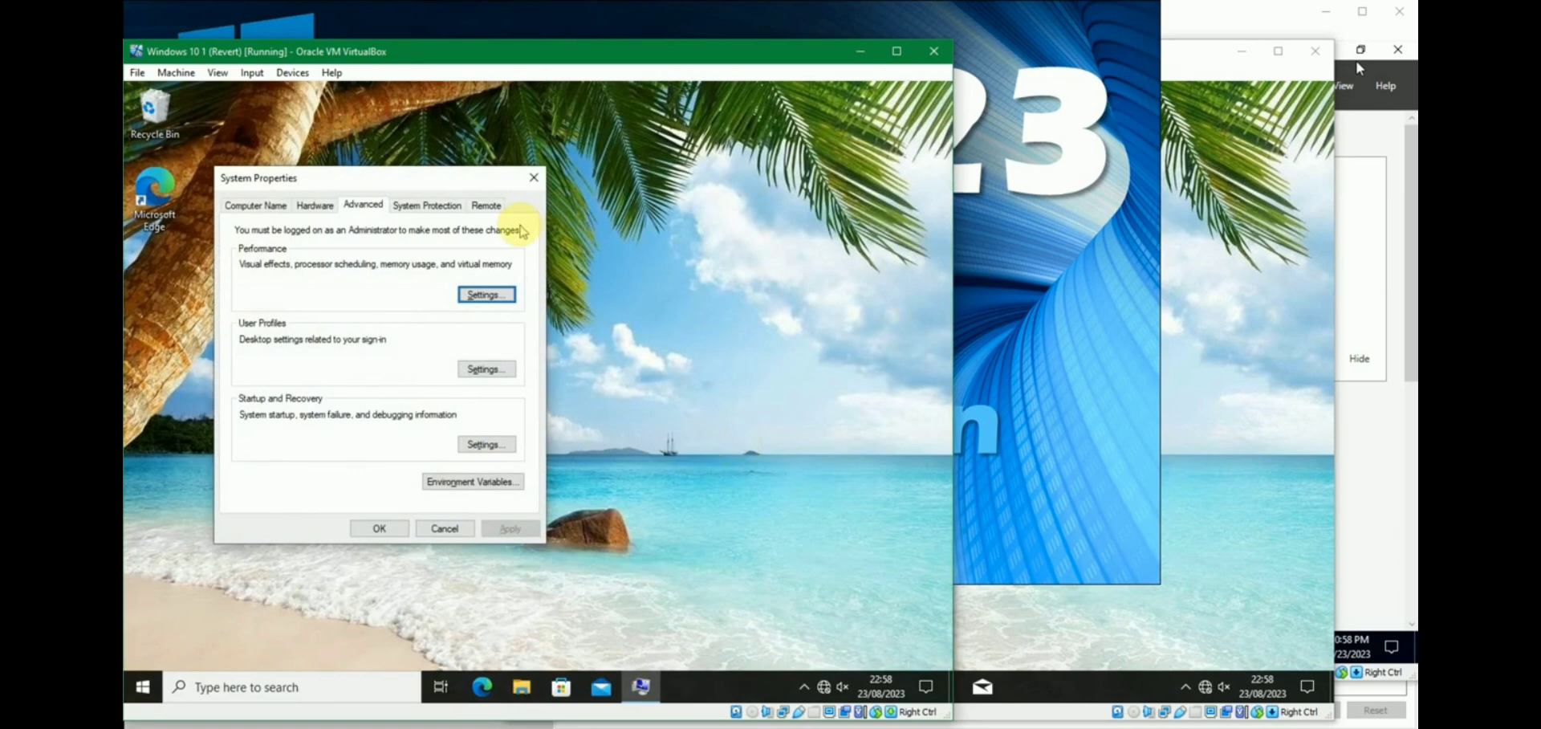
On the Remote tab, toggle Allow remote connections back to Don't allow, cancel, and minimize the VM.
click(482, 208)
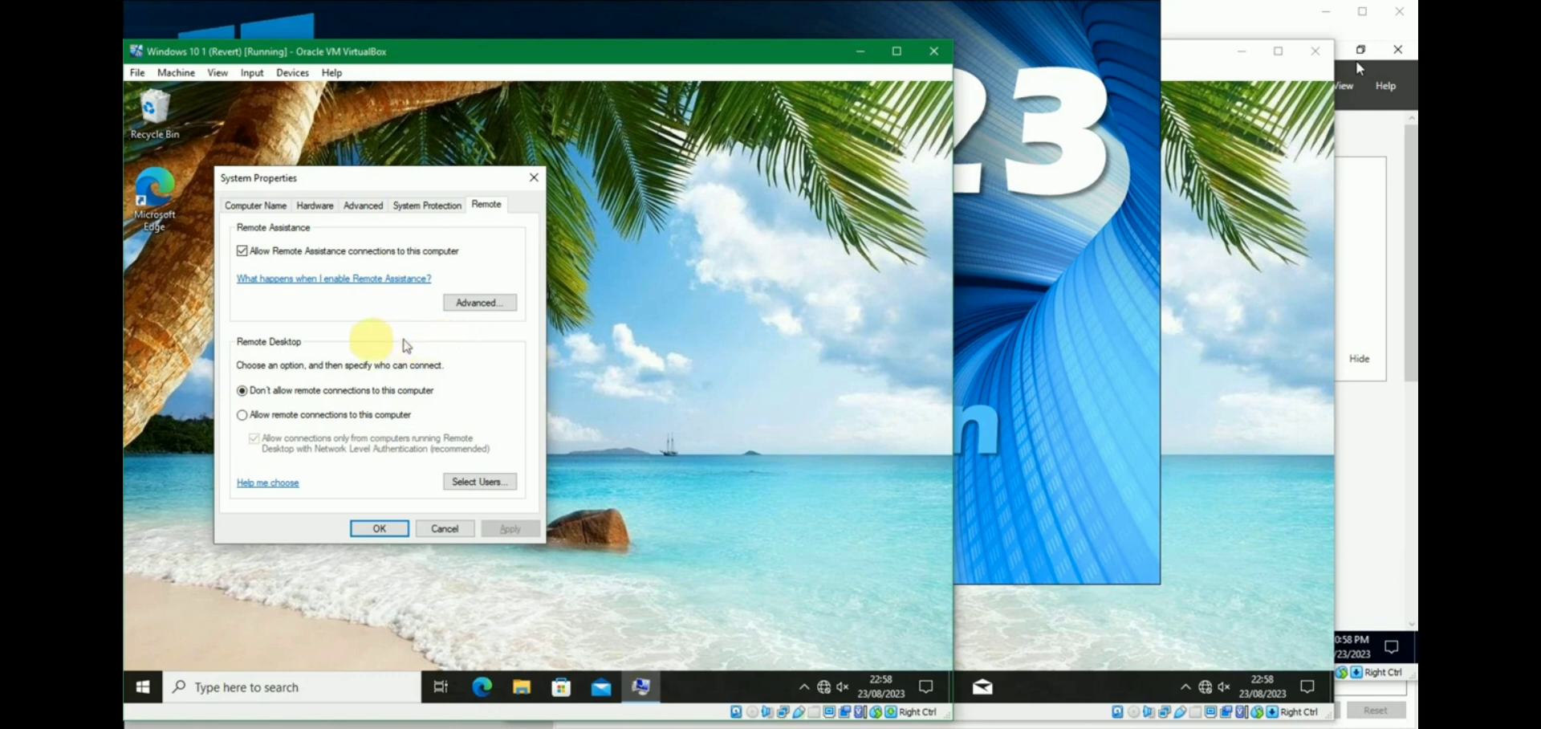
click(243, 418)
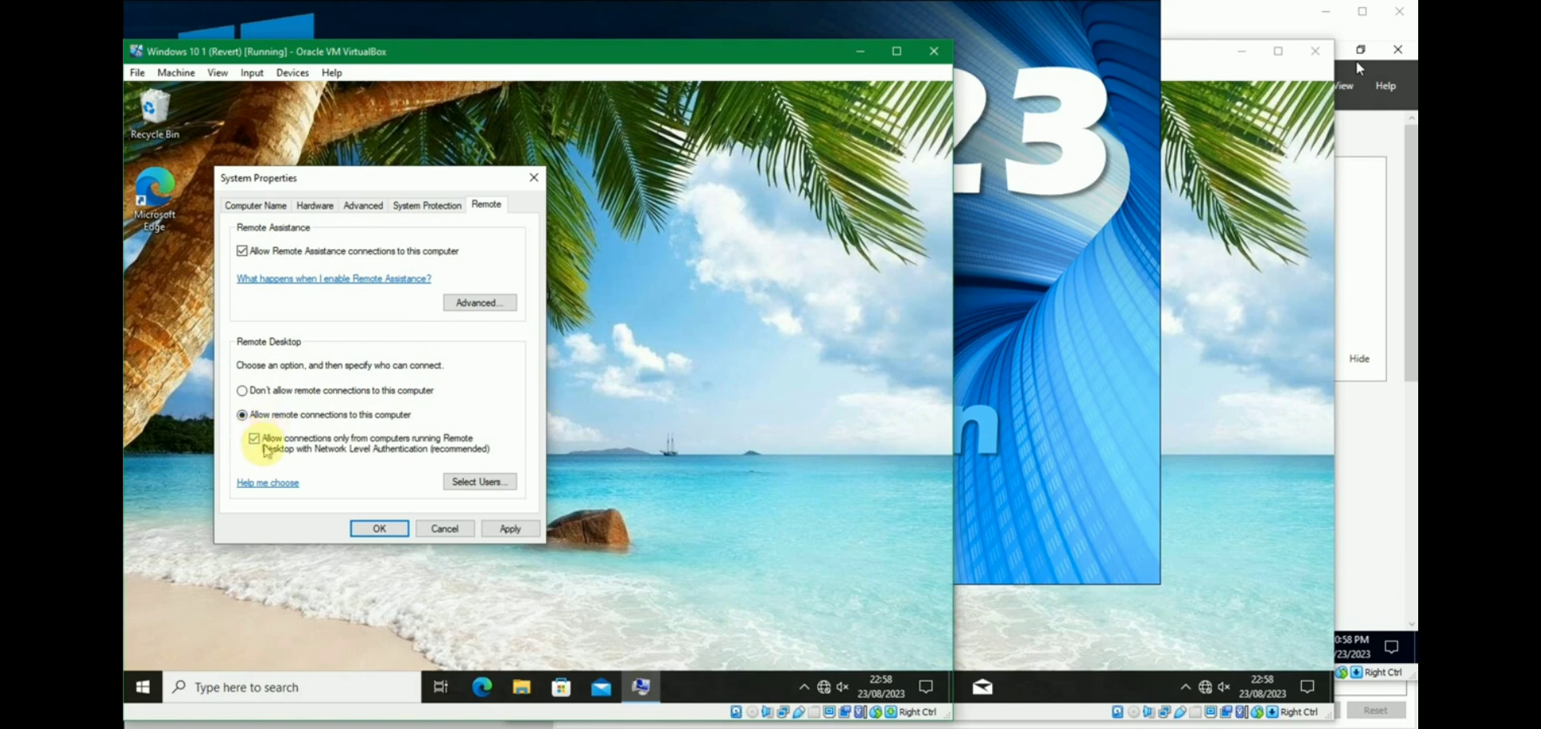
click(279, 393)
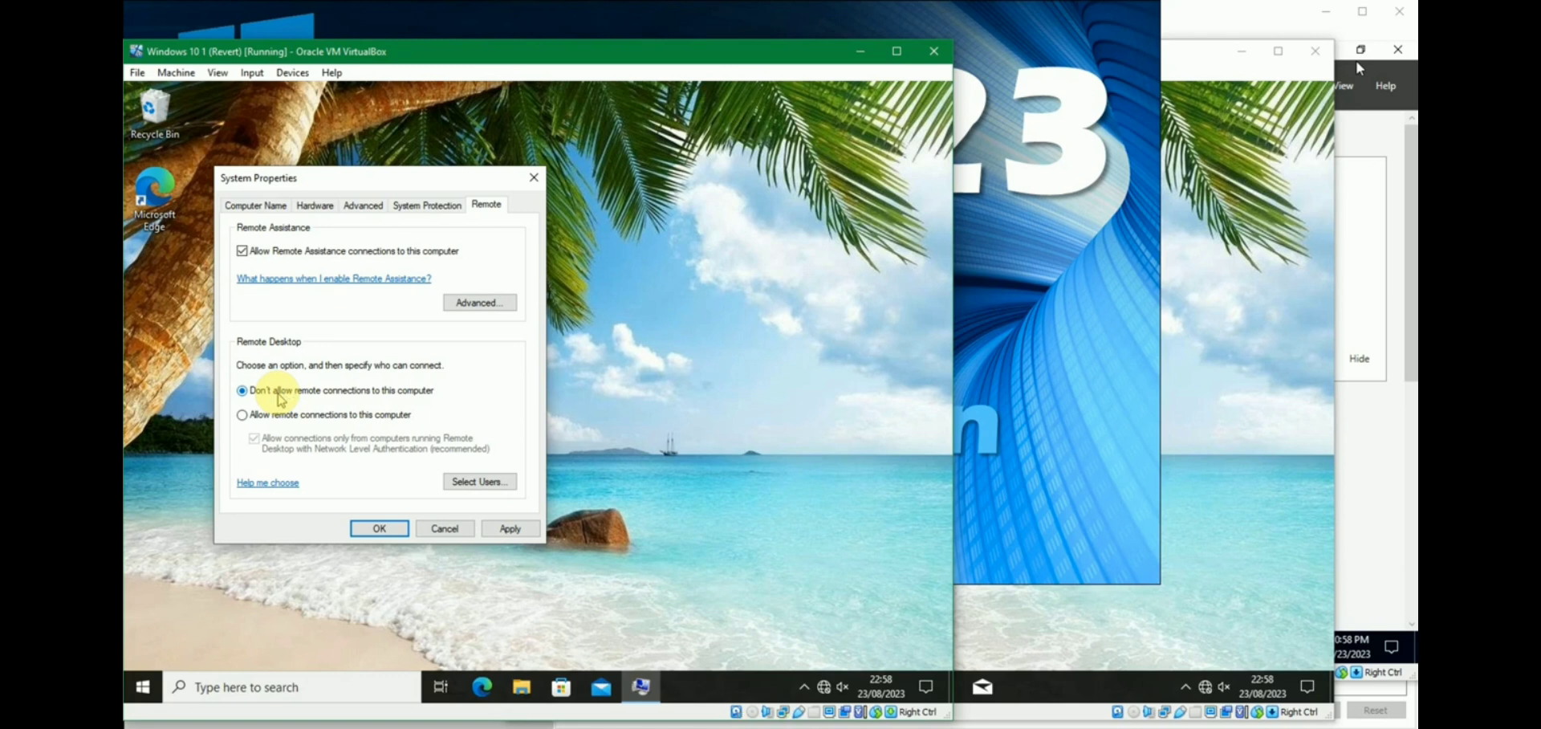
click(441, 527)
click(877, 51)
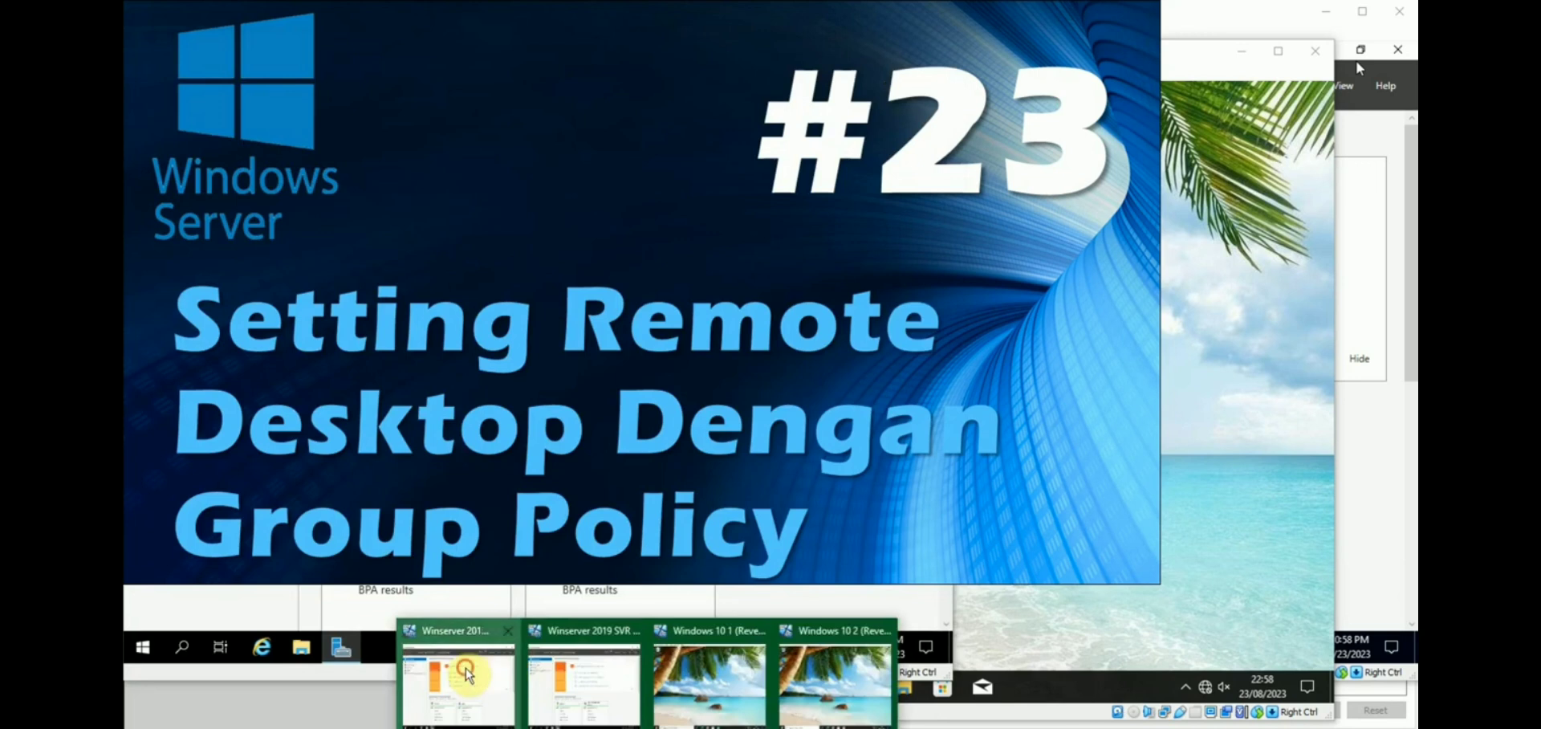
Bring the Winserver 2019 VM forward and launch Group Policy Management from Server Manager's Tools menu.
click(463, 672)
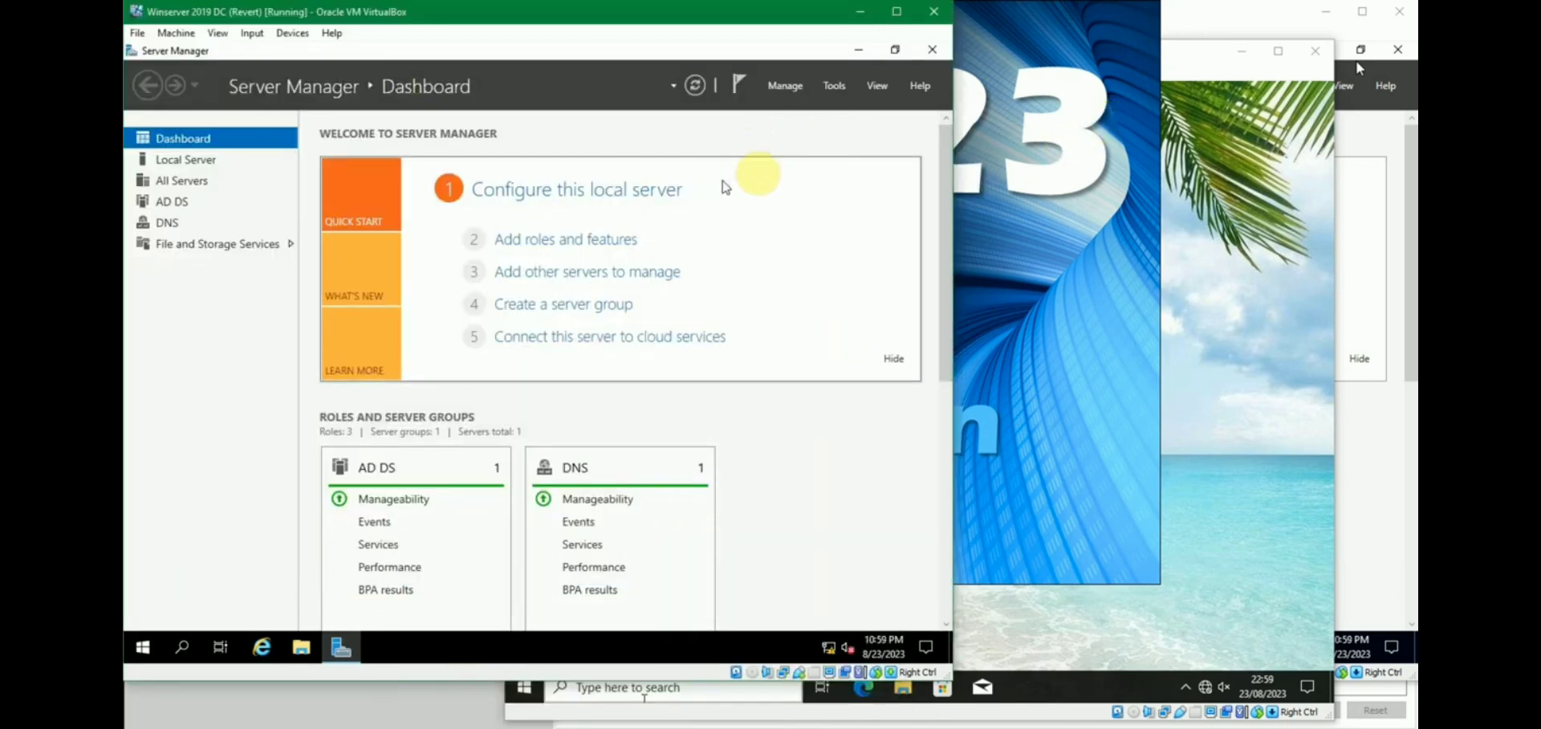
click(834, 85)
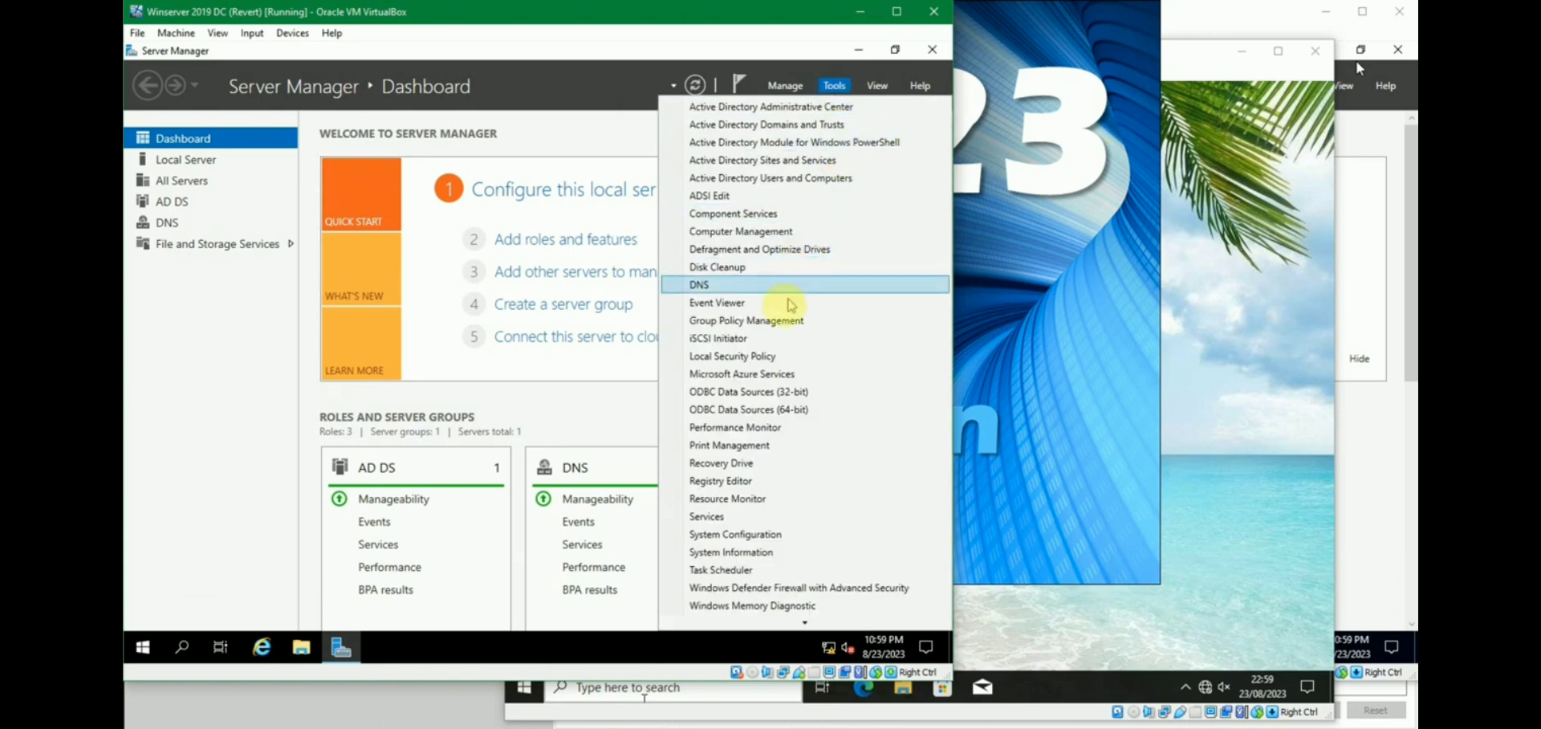
click(774, 320)
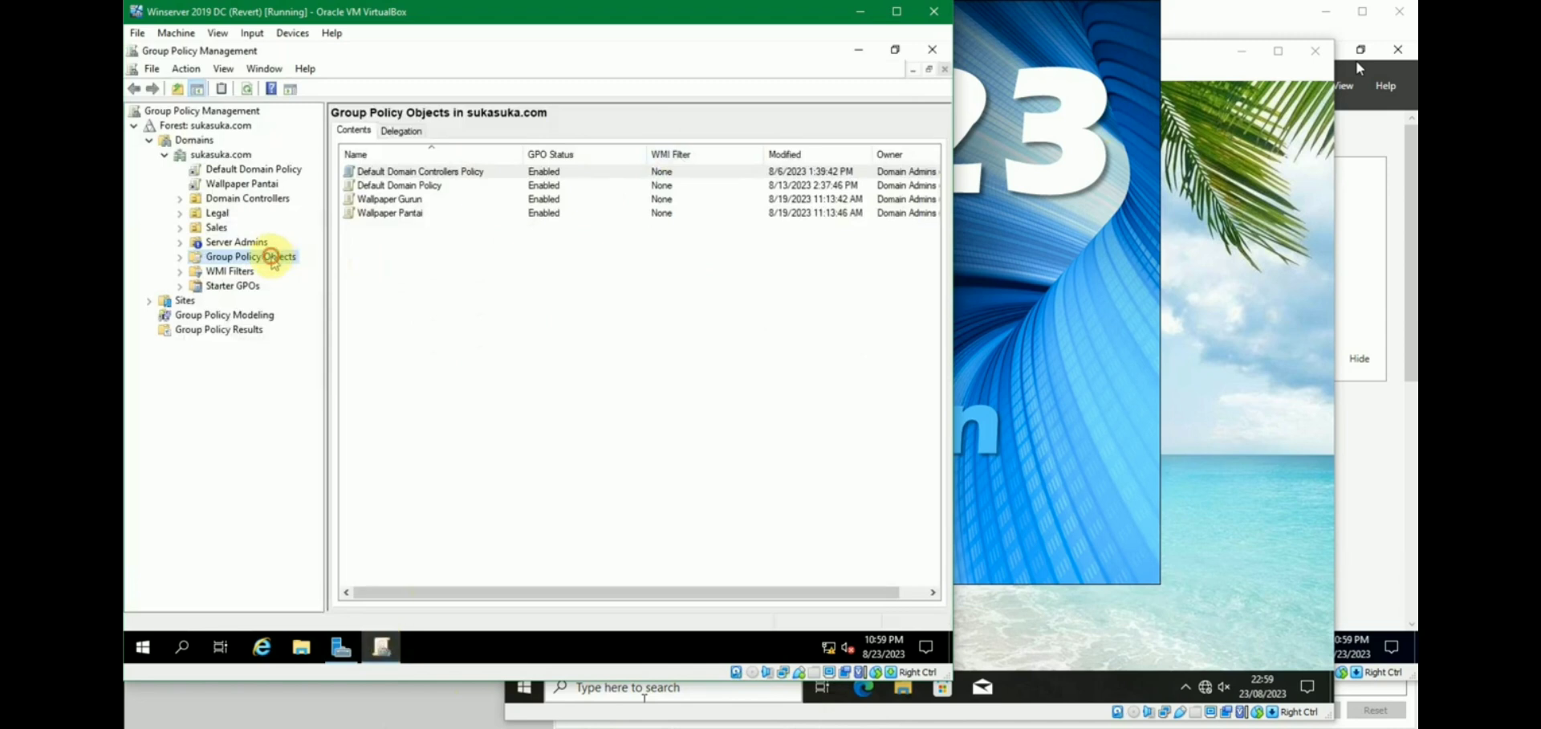
Create a new GPO named 'Enable Remote Desktop' under Group Policy Objects and select it.
right_click(433, 261)
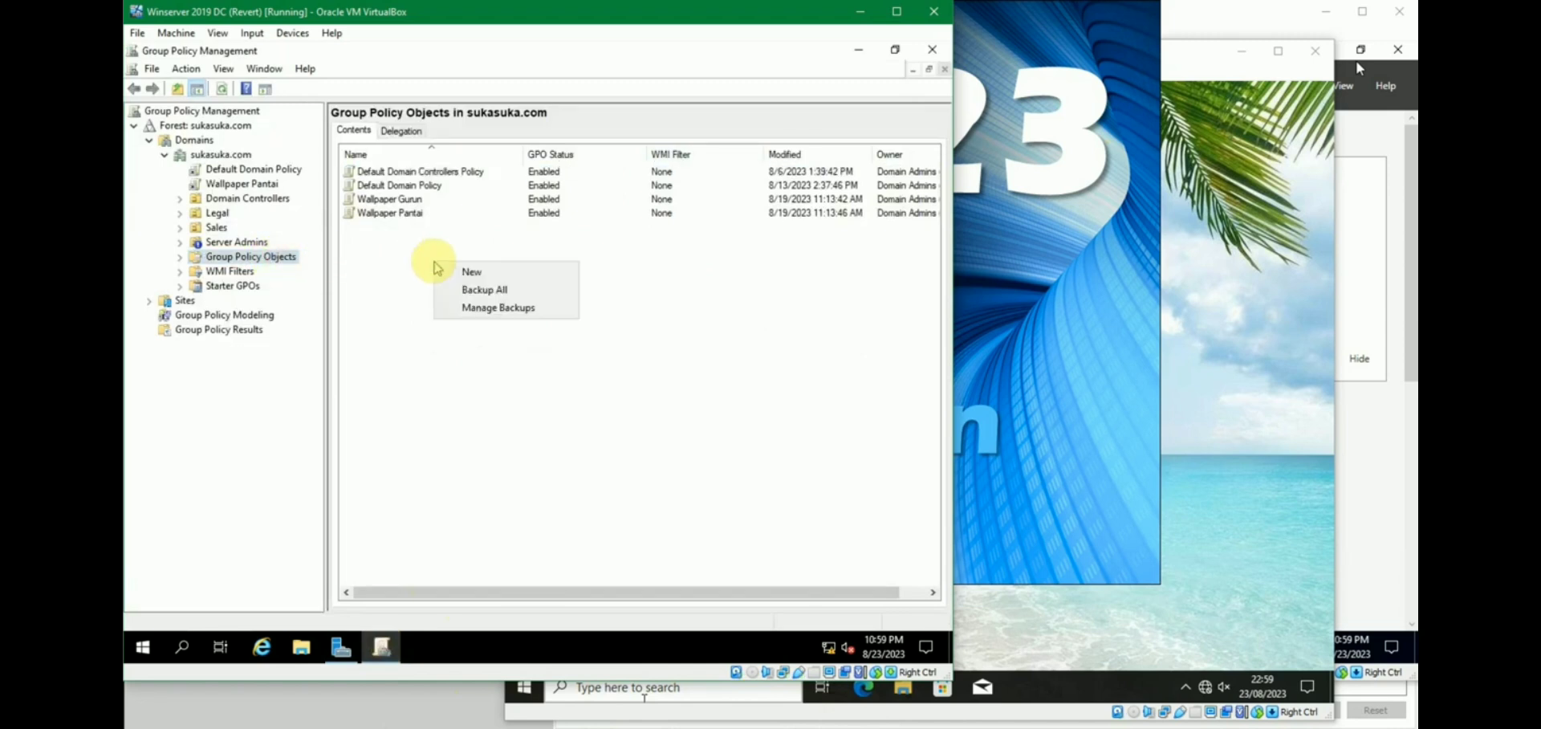
click(493, 273)
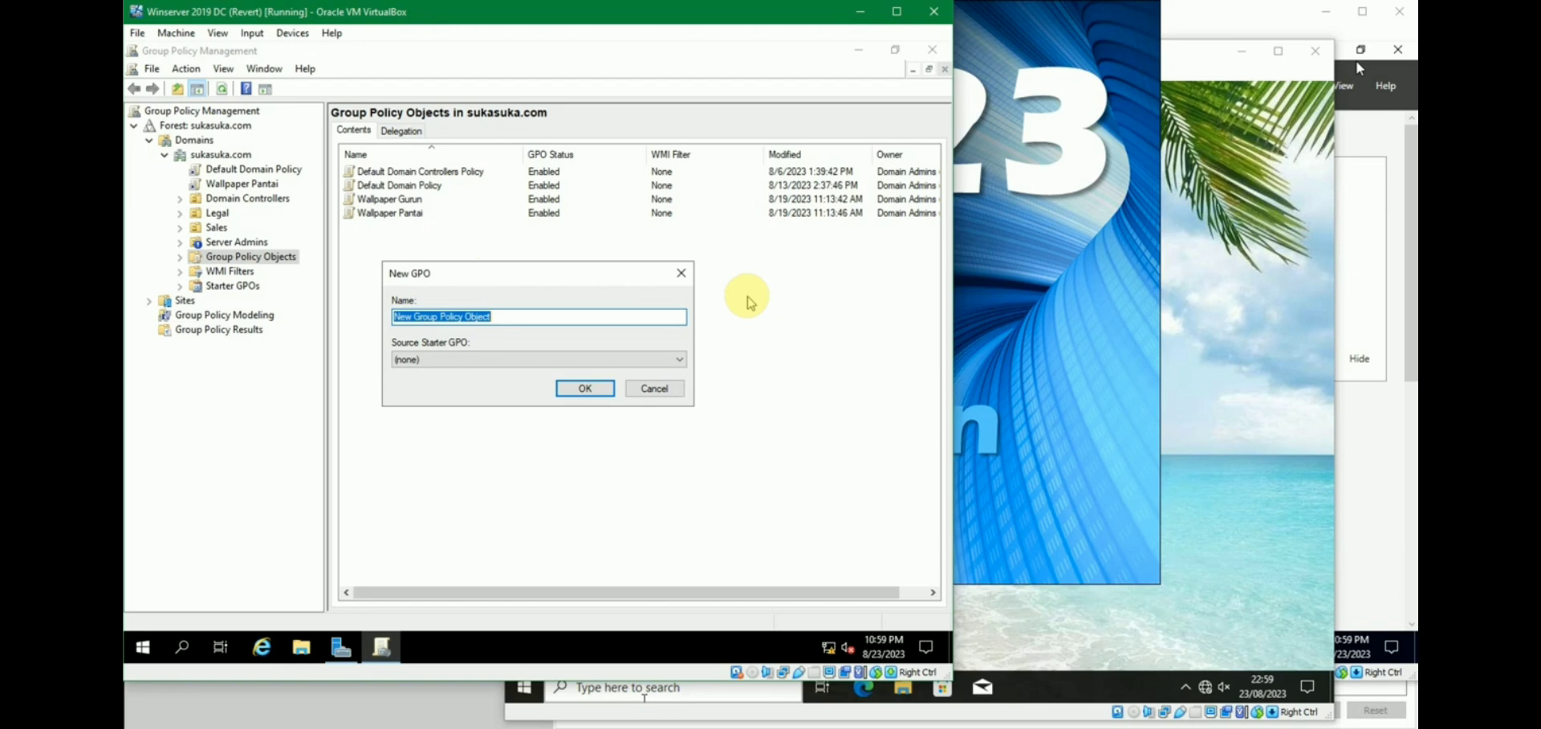
text(Enable Remote Deskt)
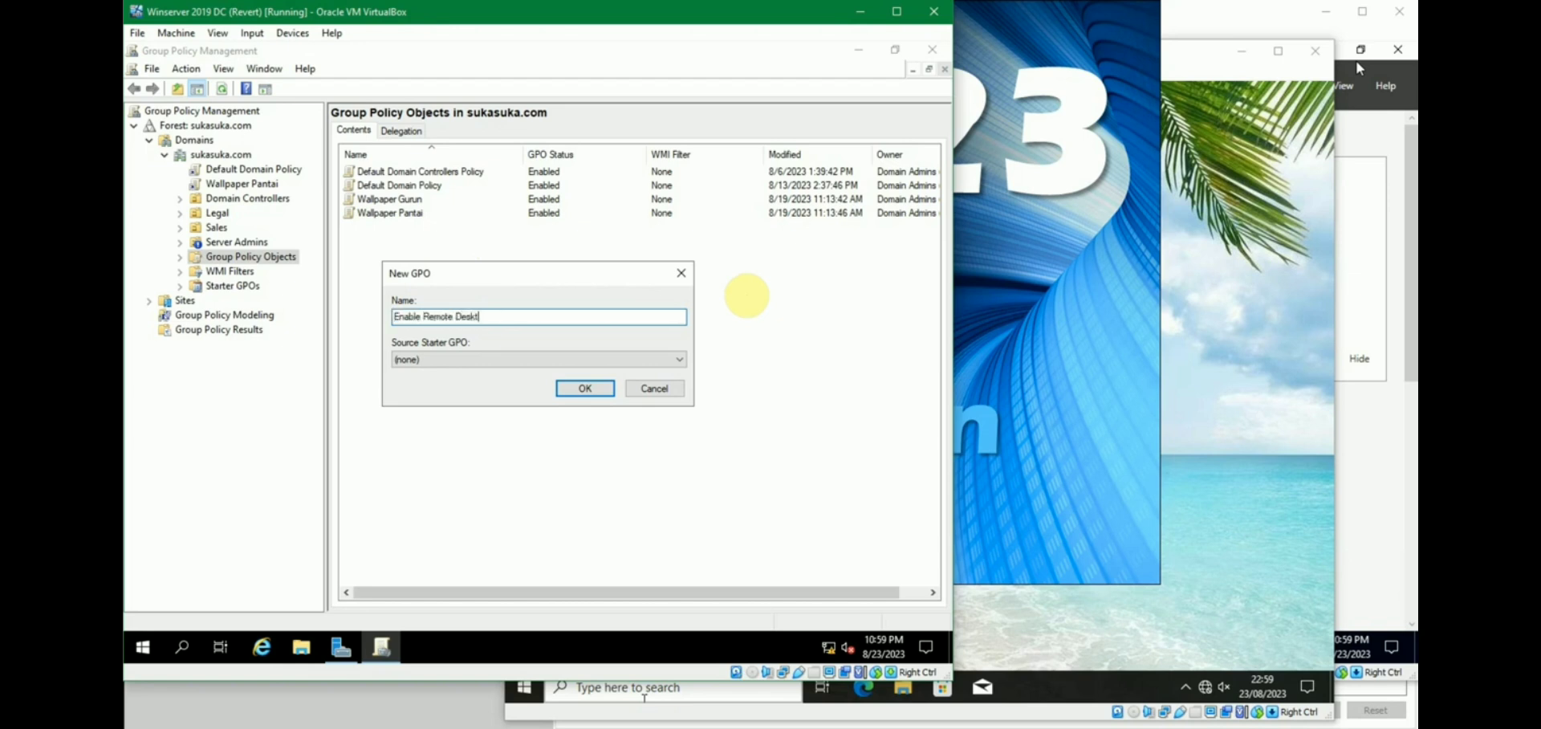
click(584, 388)
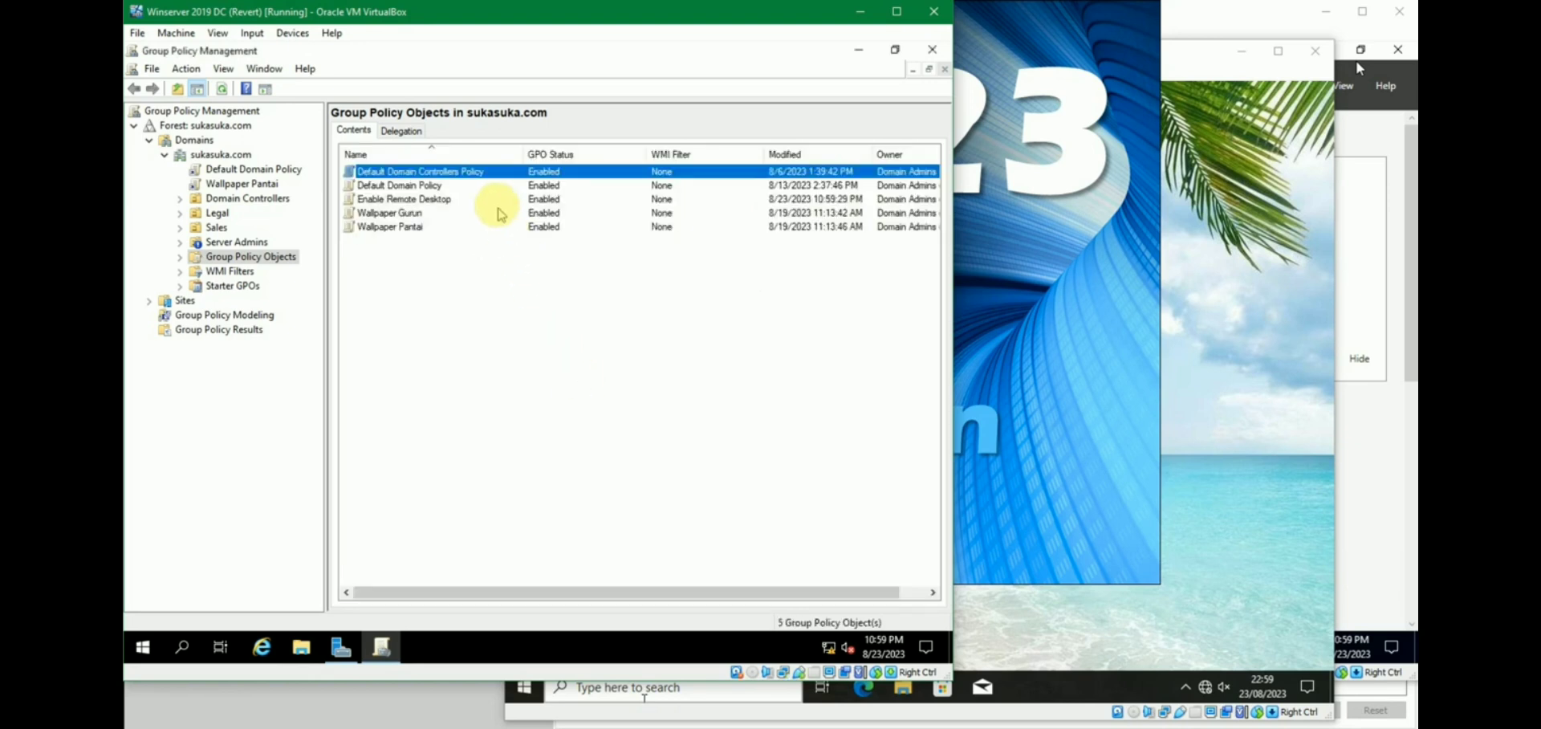
click(425, 205)
right_click(452, 203)
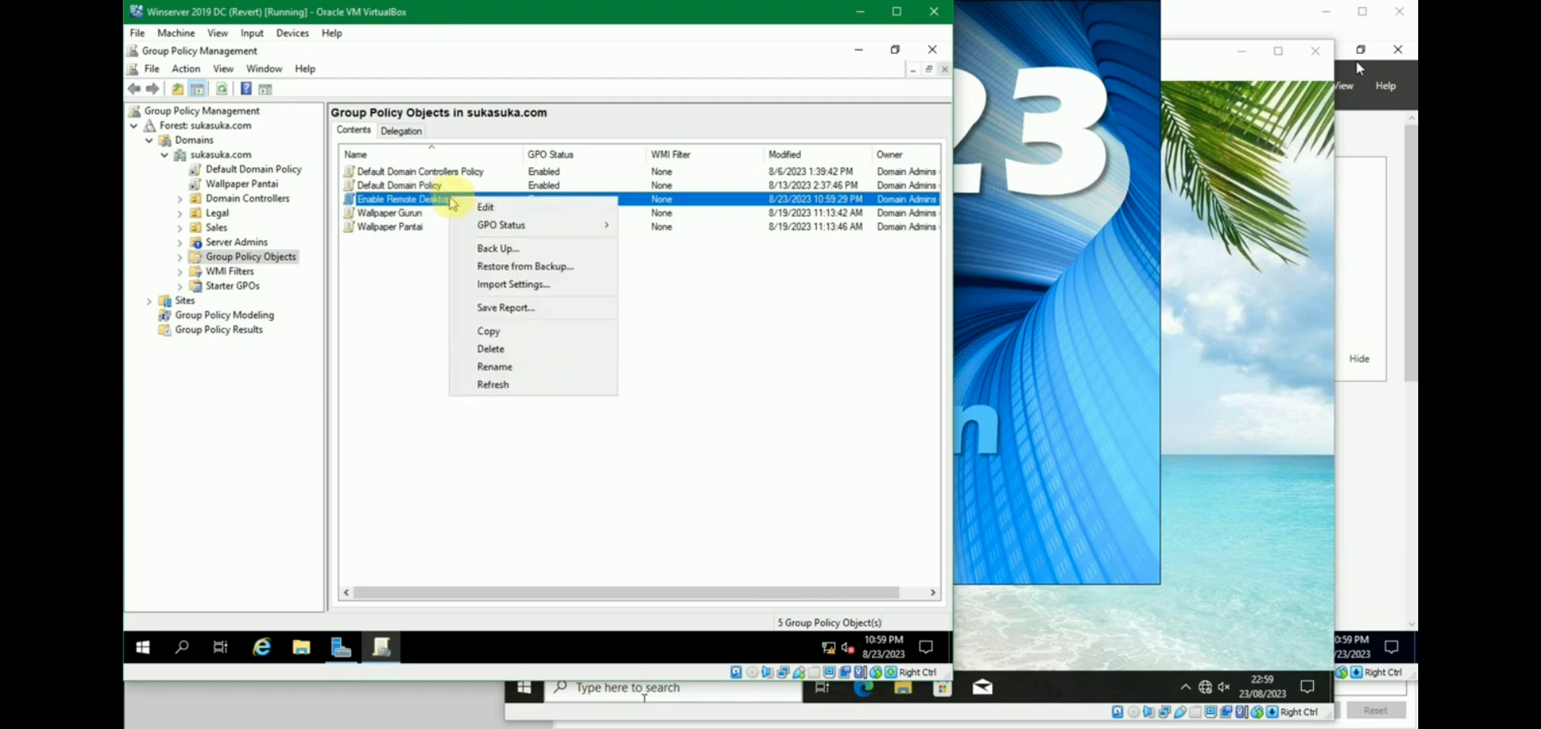
Open the Enable Remote Desktop GPO in a maximized editor with a wider tree pane.
click(486, 207)
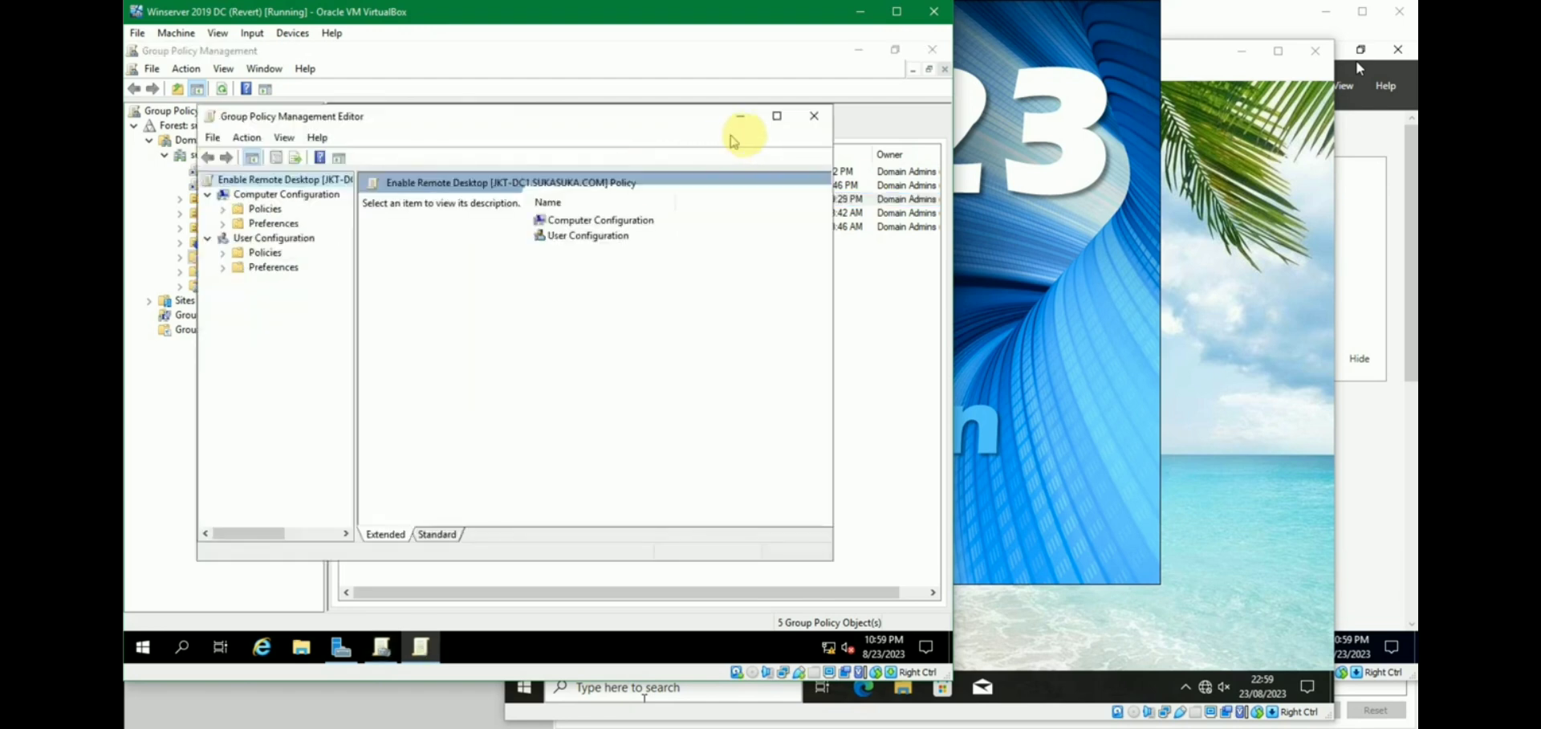
click(774, 117)
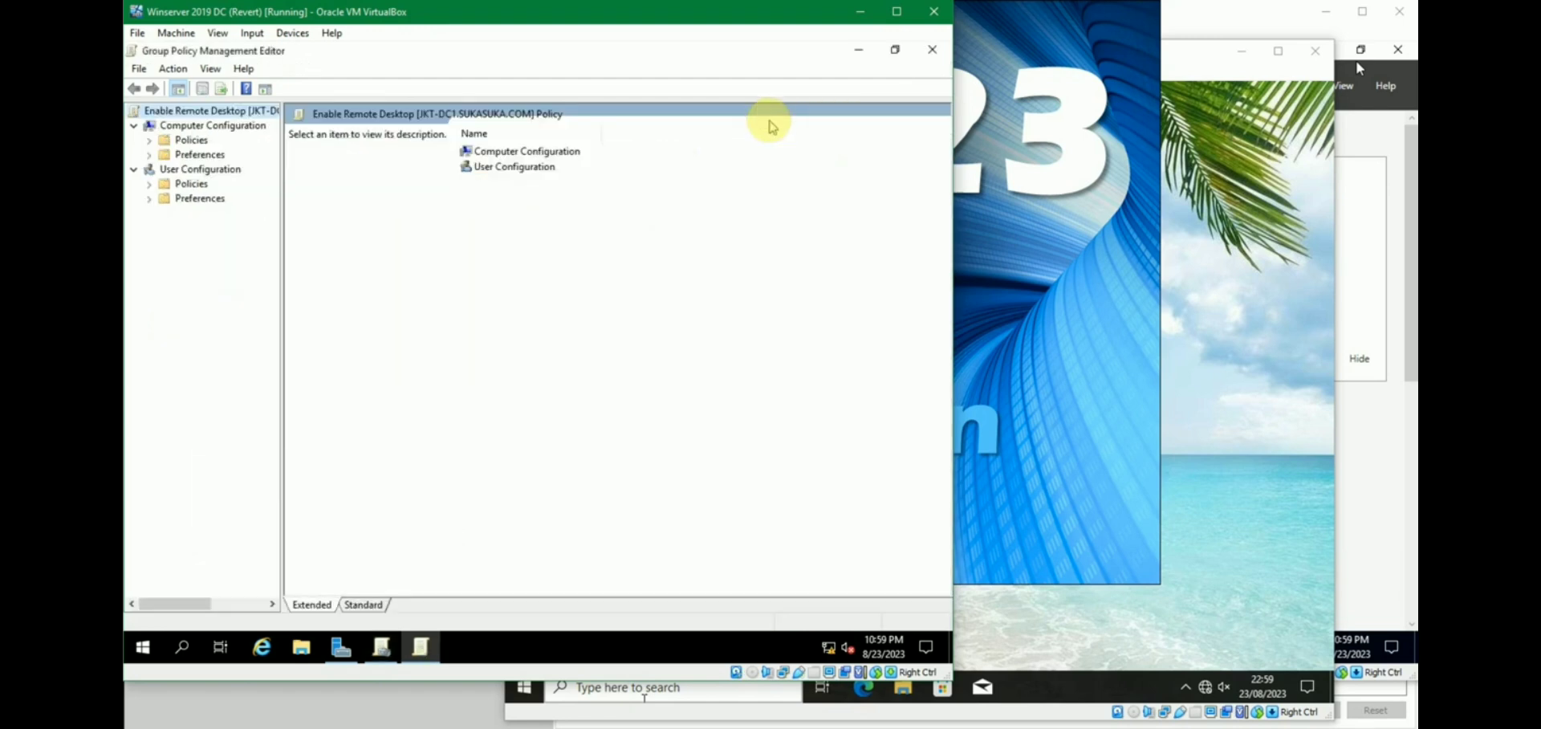
drag(281, 259, 343, 267)
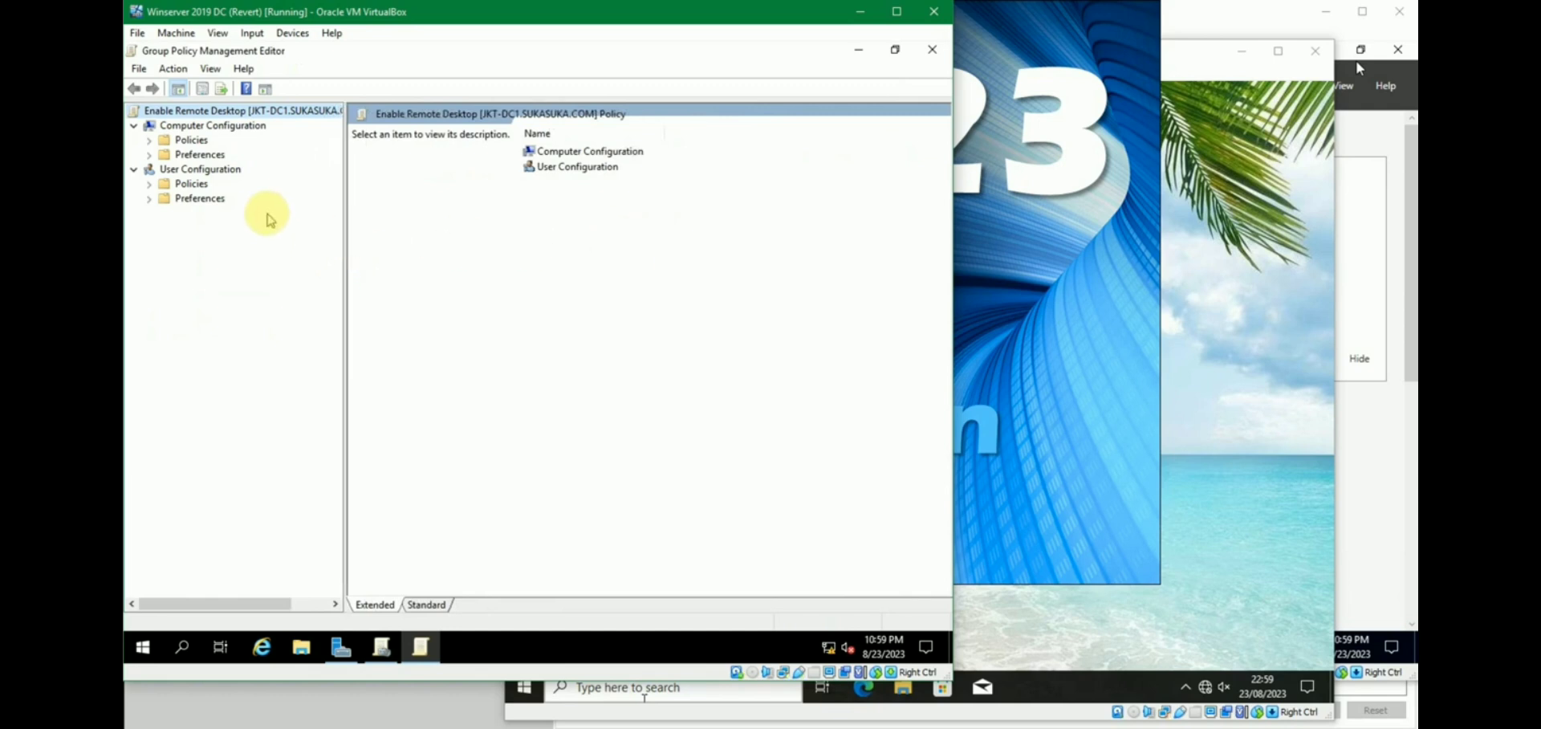
Navigate Policies > Administrative Templates > Windows Components > Remote Desktop Services > Session Host > Connections.
click(148, 141)
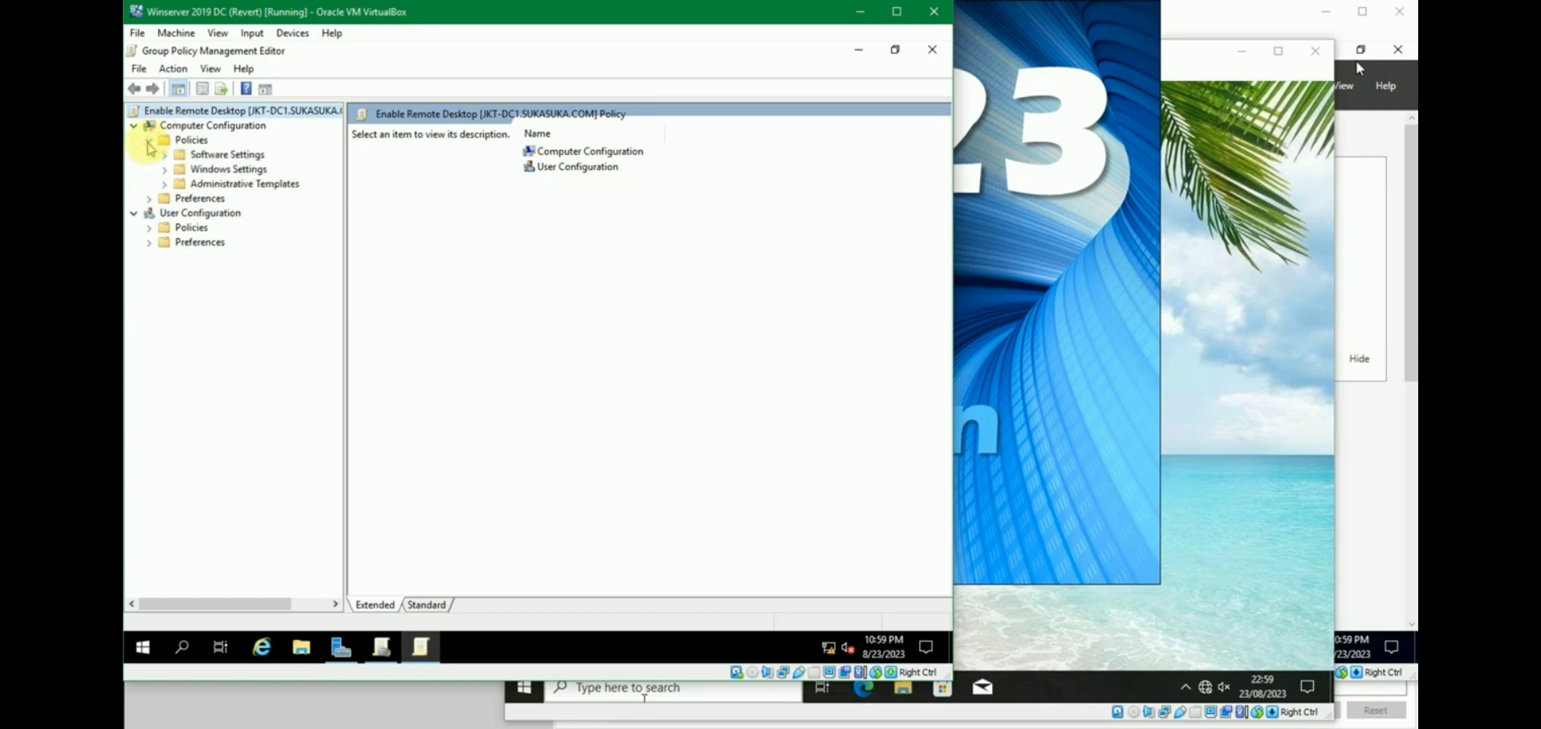
click(165, 184)
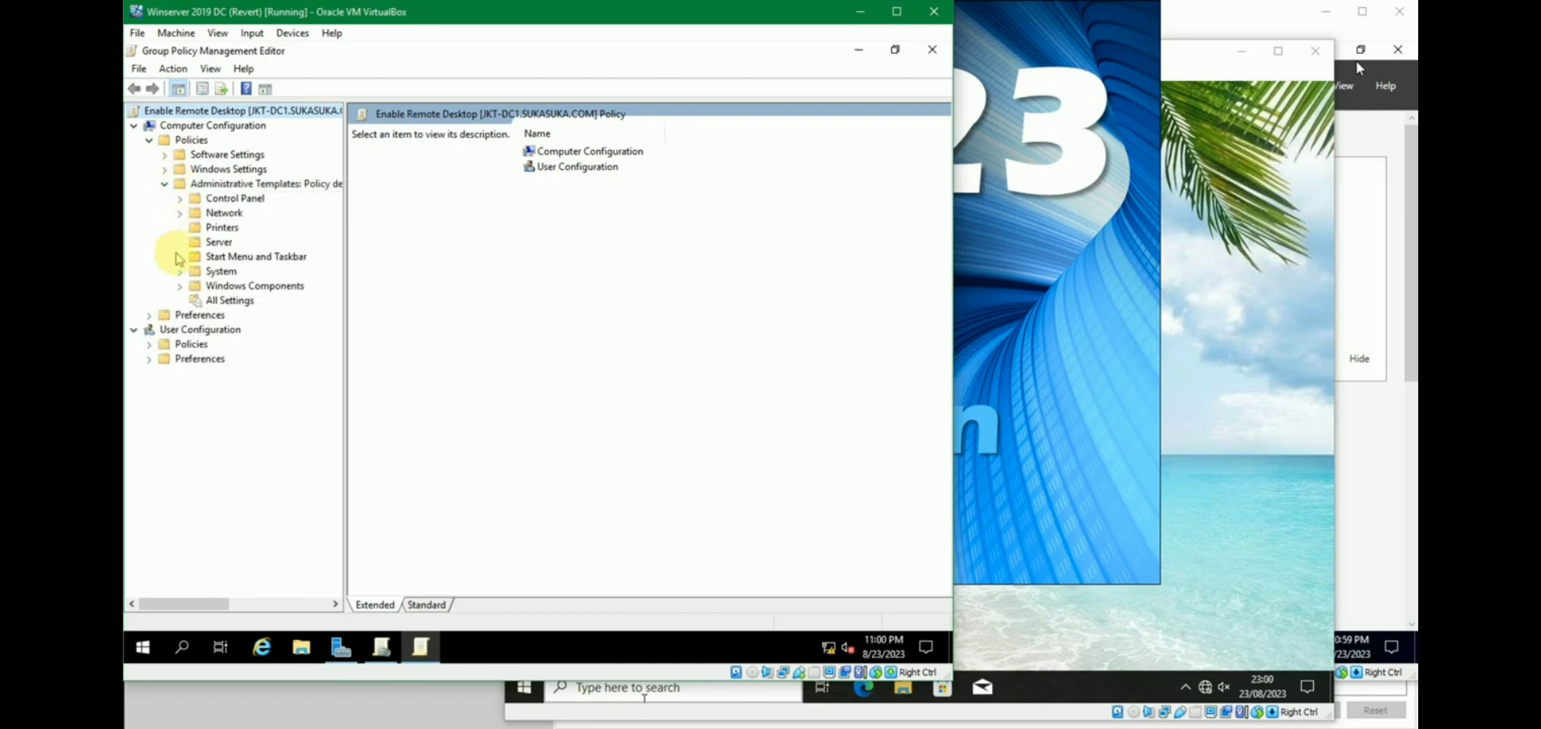
click(181, 287)
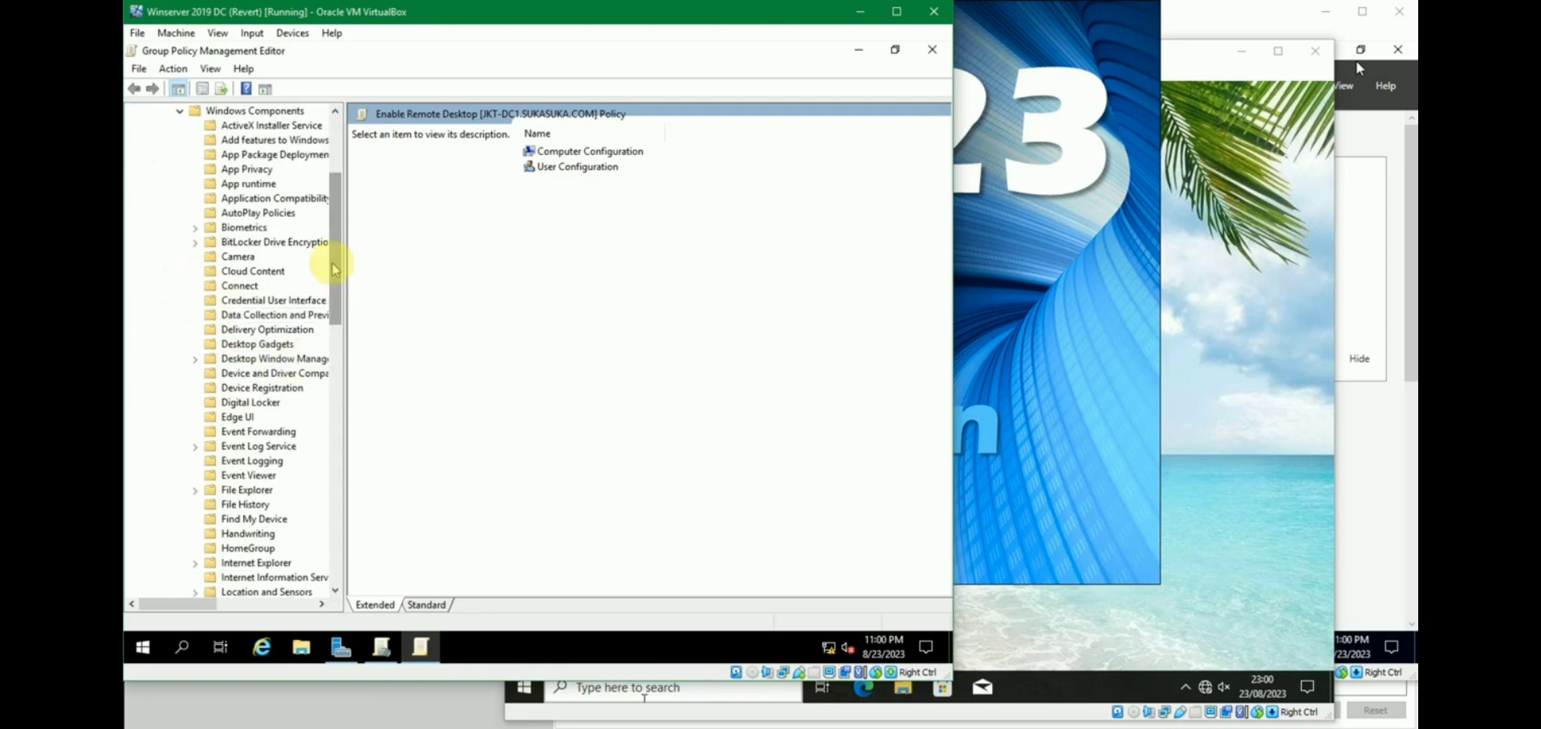
drag(335, 269, 341, 388)
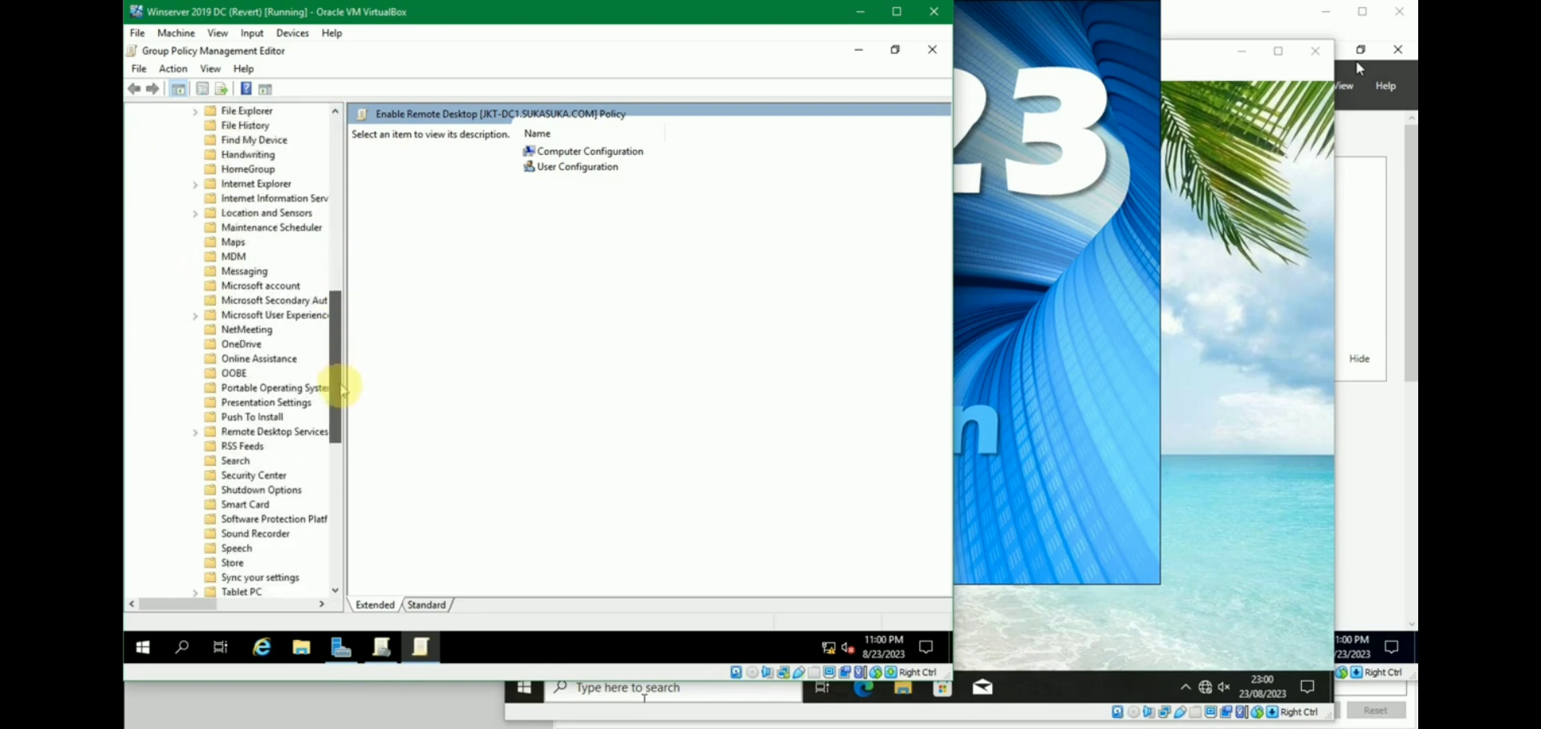
click(196, 432)
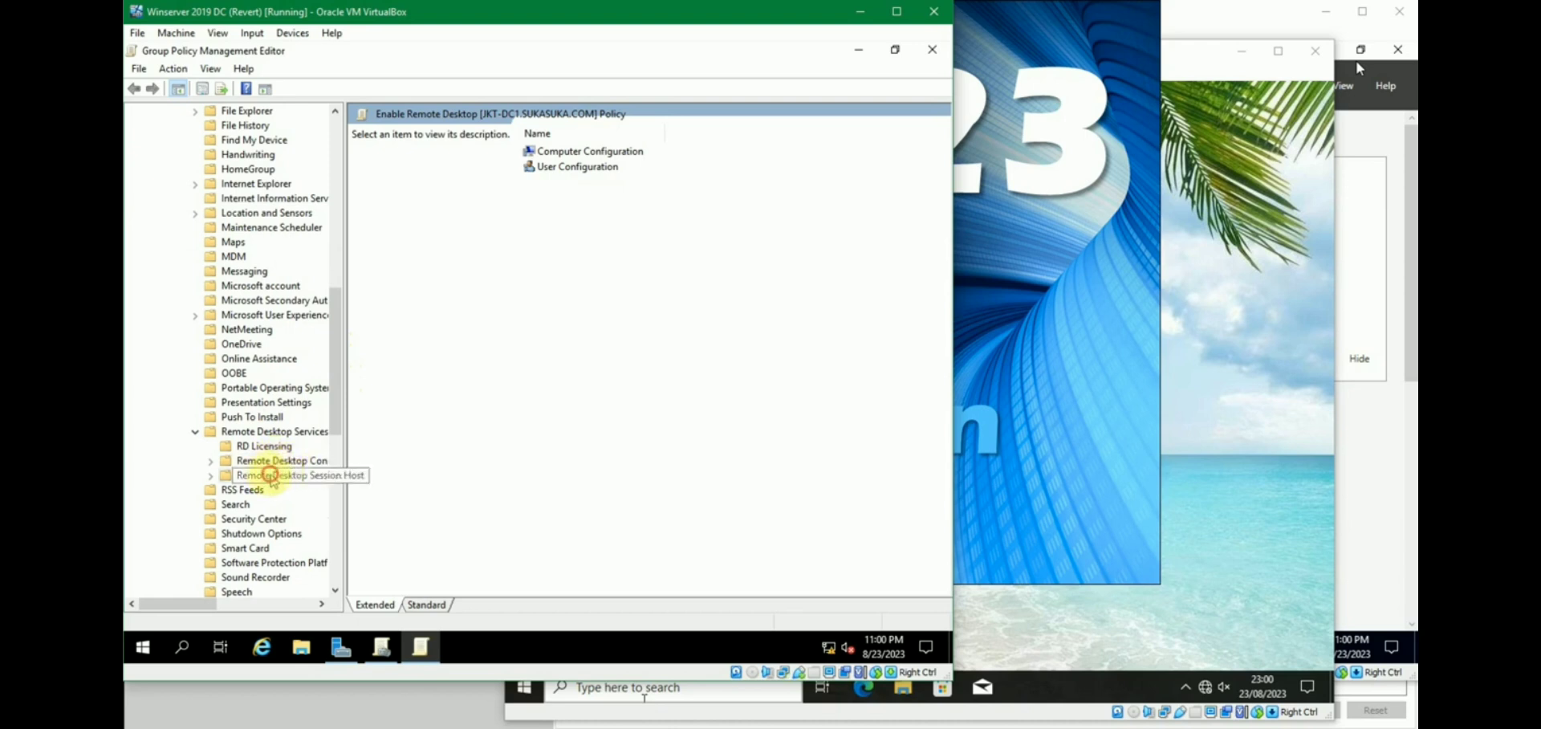
click(271, 477)
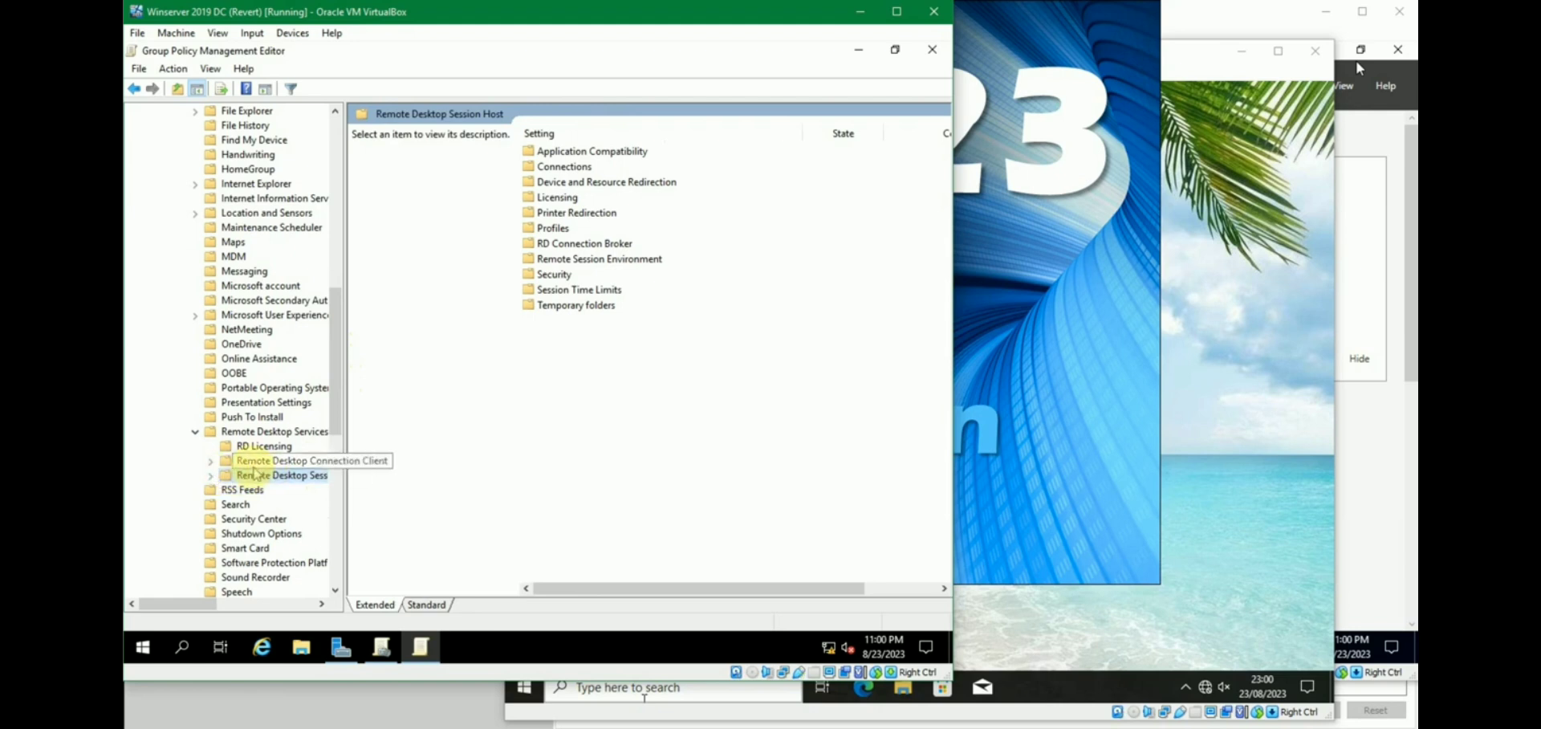
click(210, 476)
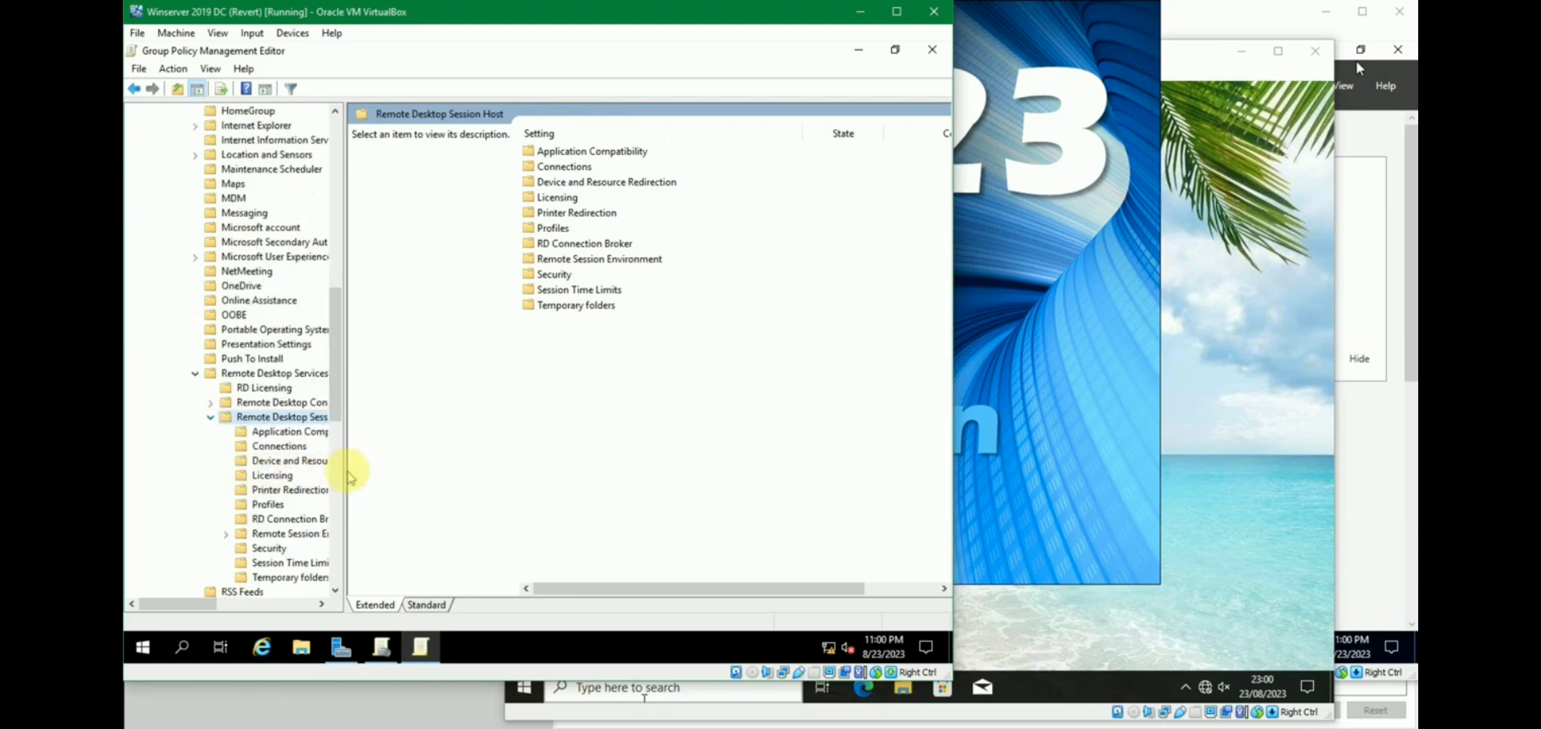
click(290, 448)
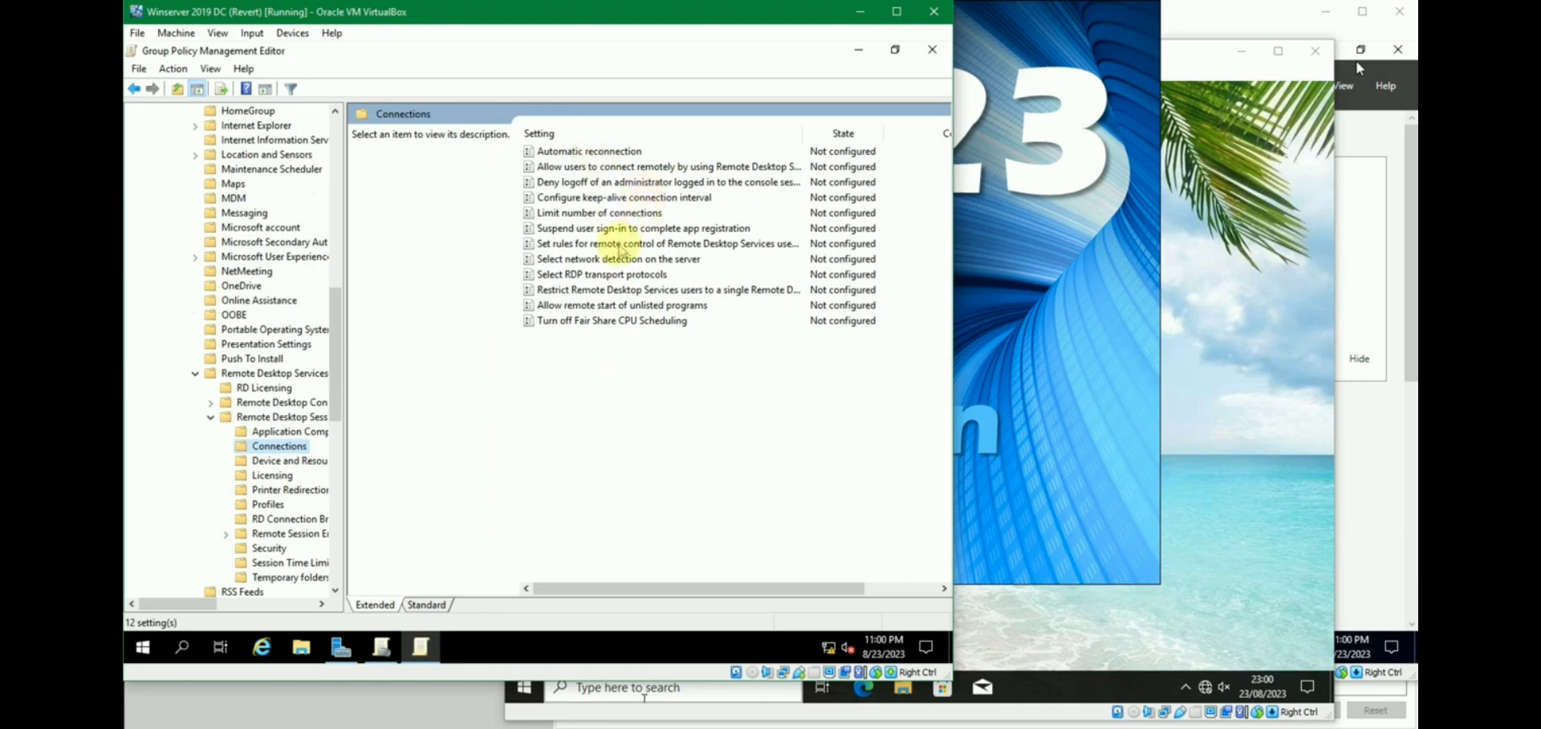
Enable the 'Allow users to connect remotely by using Remote Desktop Services' policy.
click(606, 169)
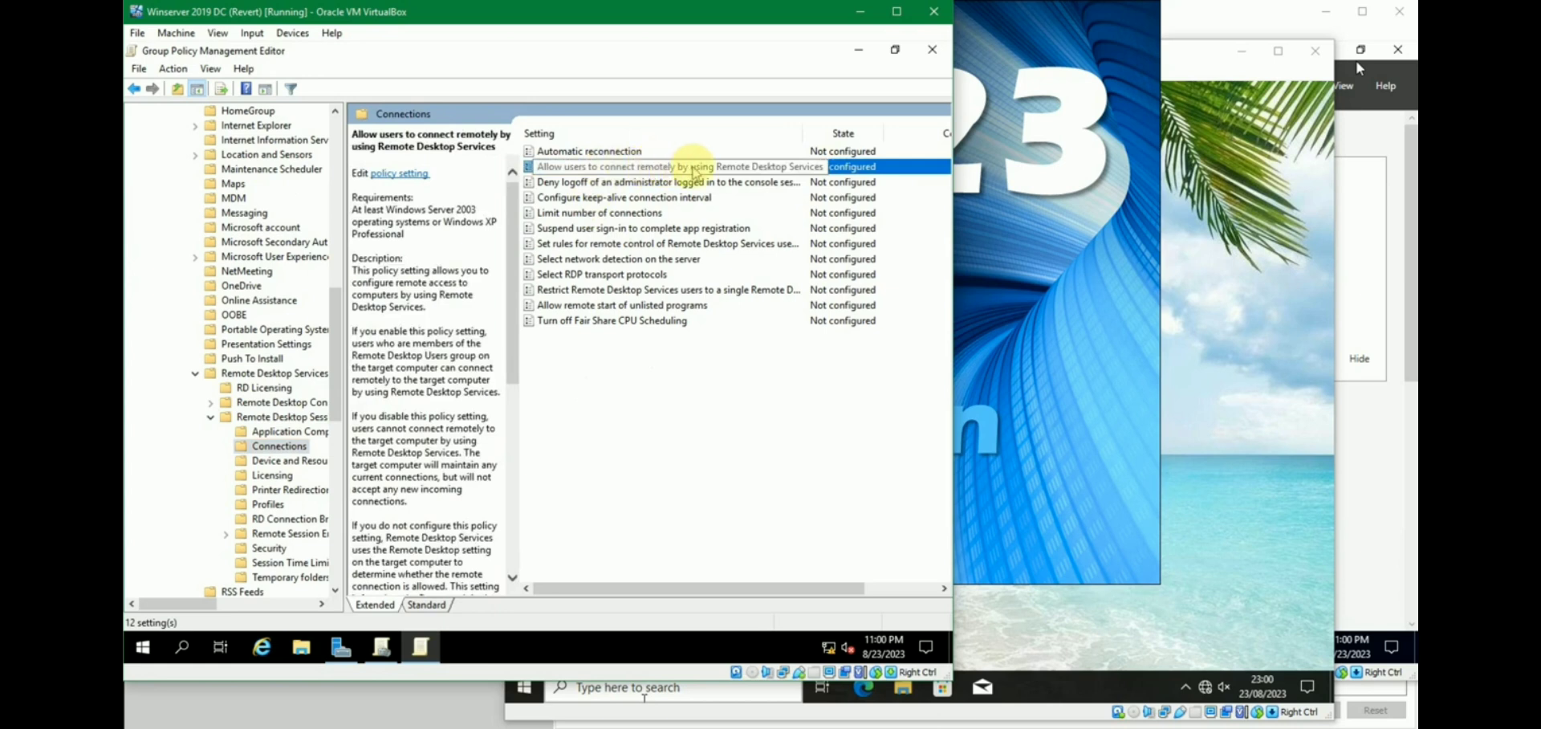
double_click(695, 169)
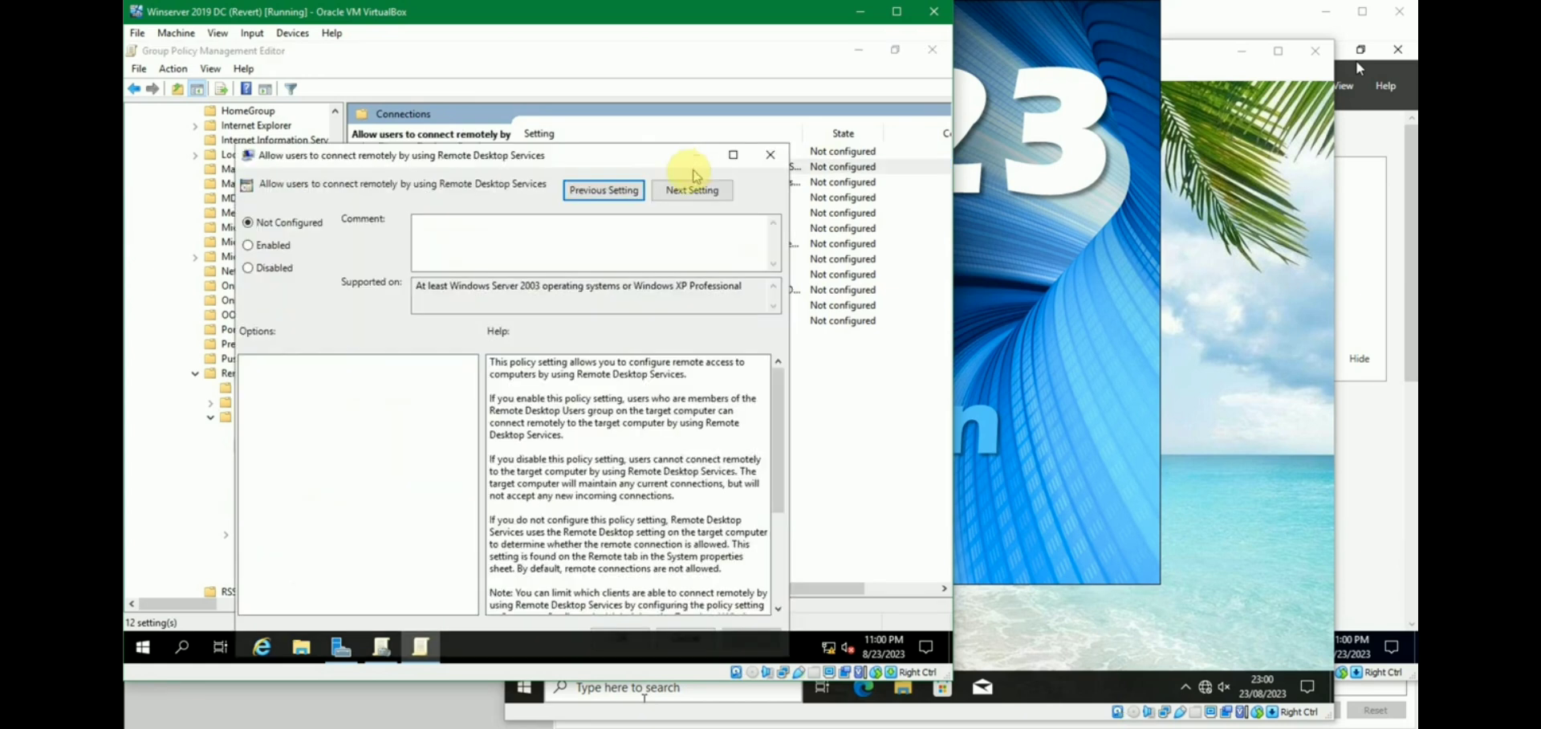
drag(544, 150, 569, 119)
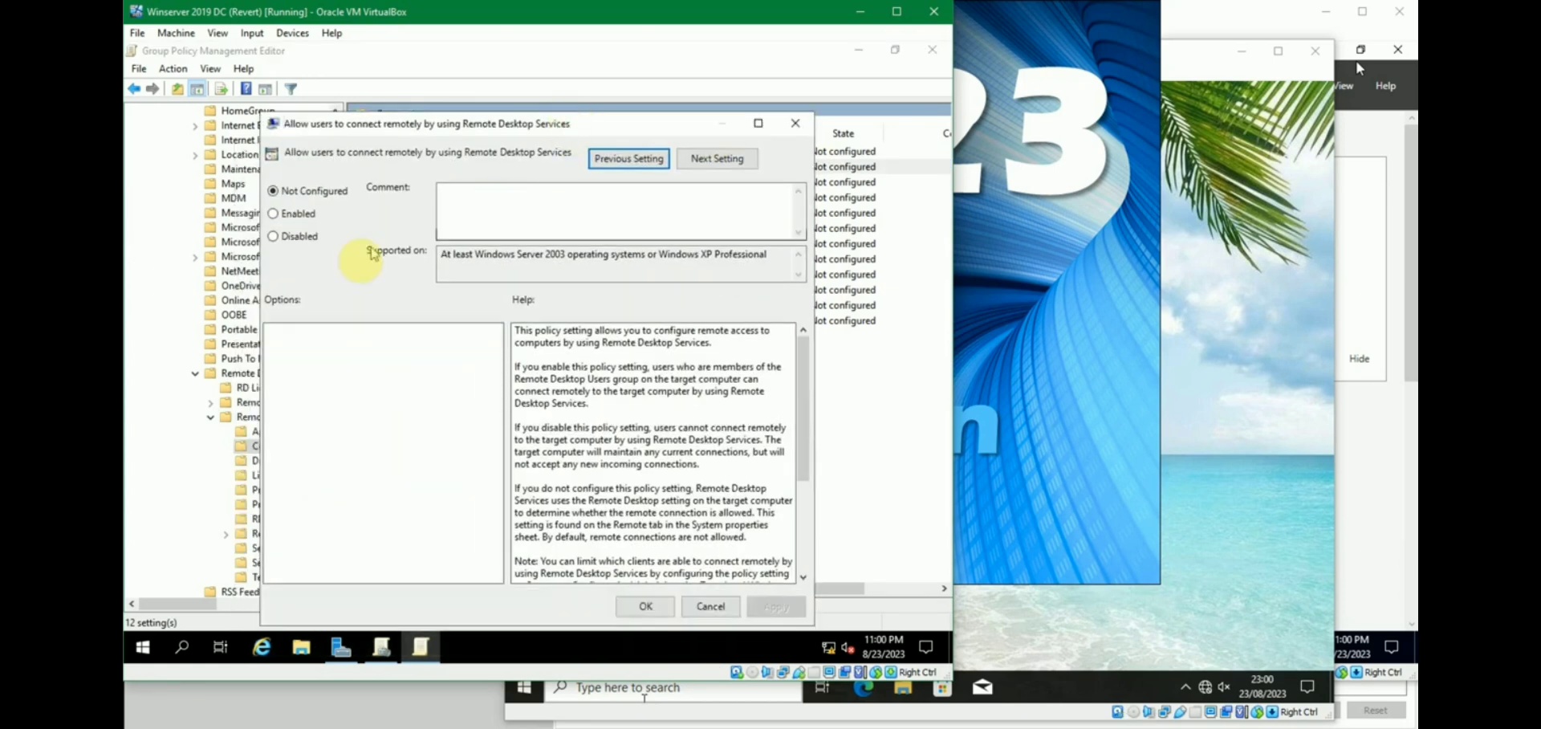
click(312, 217)
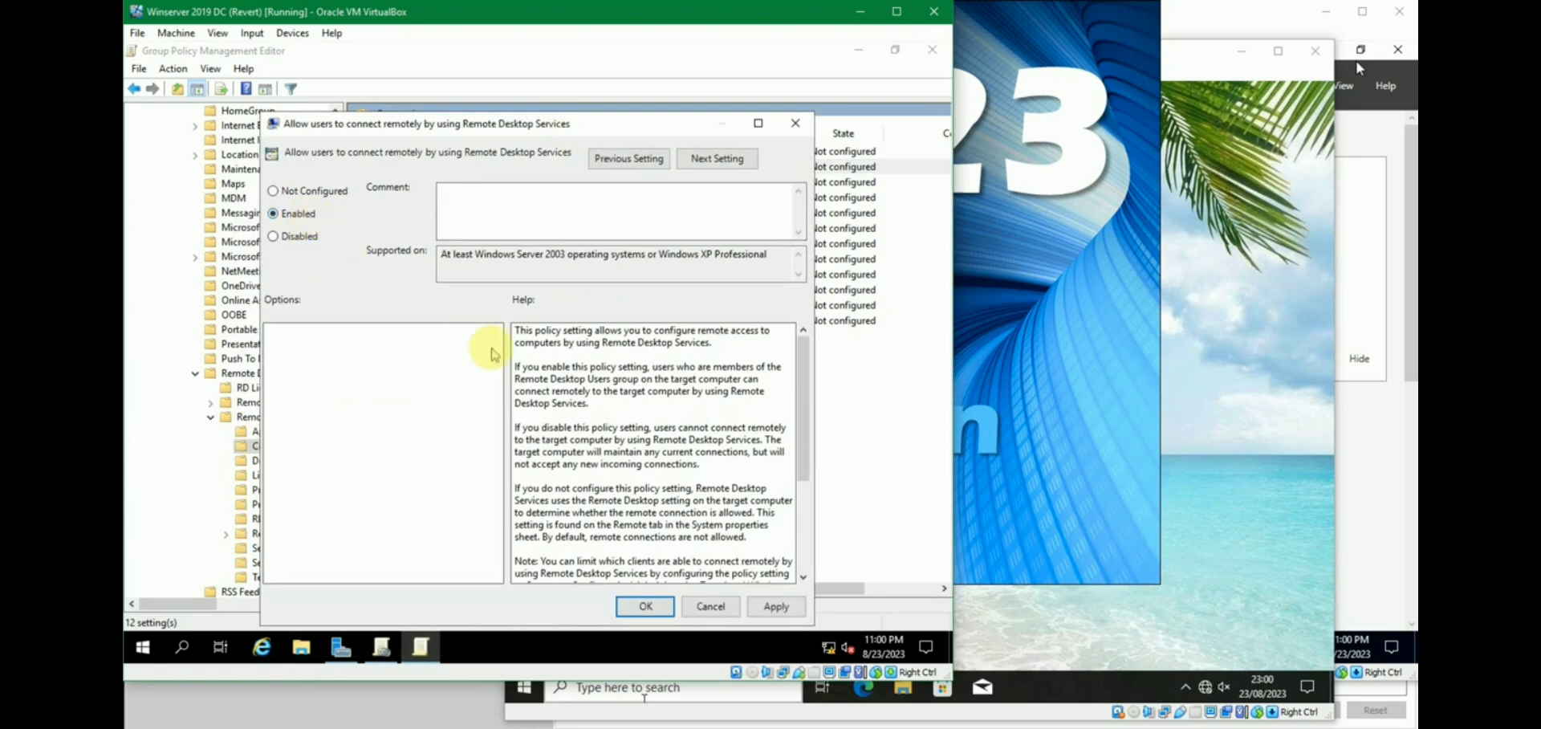
click(645, 606)
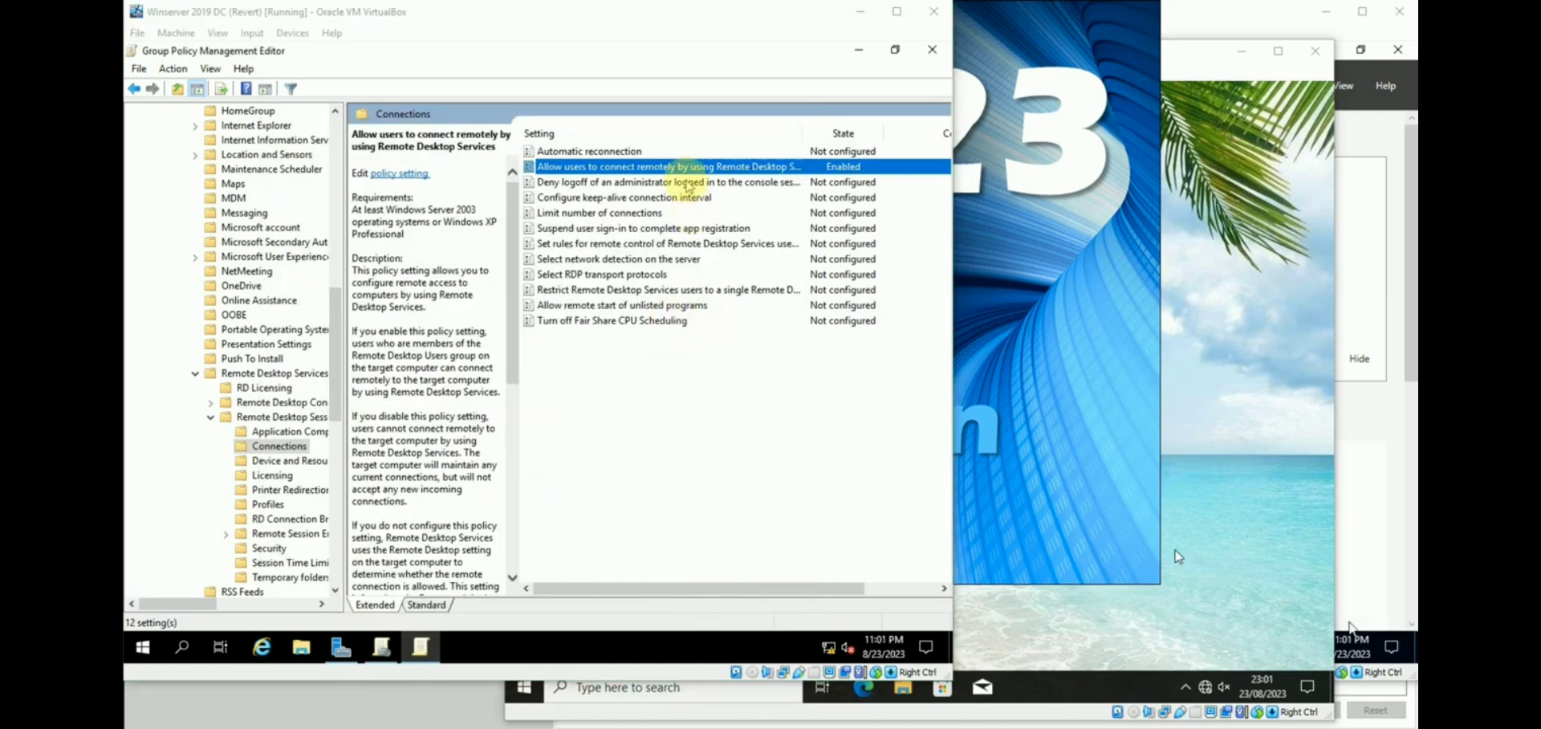
Review the enabled policy, then show the Security settings with a wider Setting column.
click(686, 180)
click(684, 166)
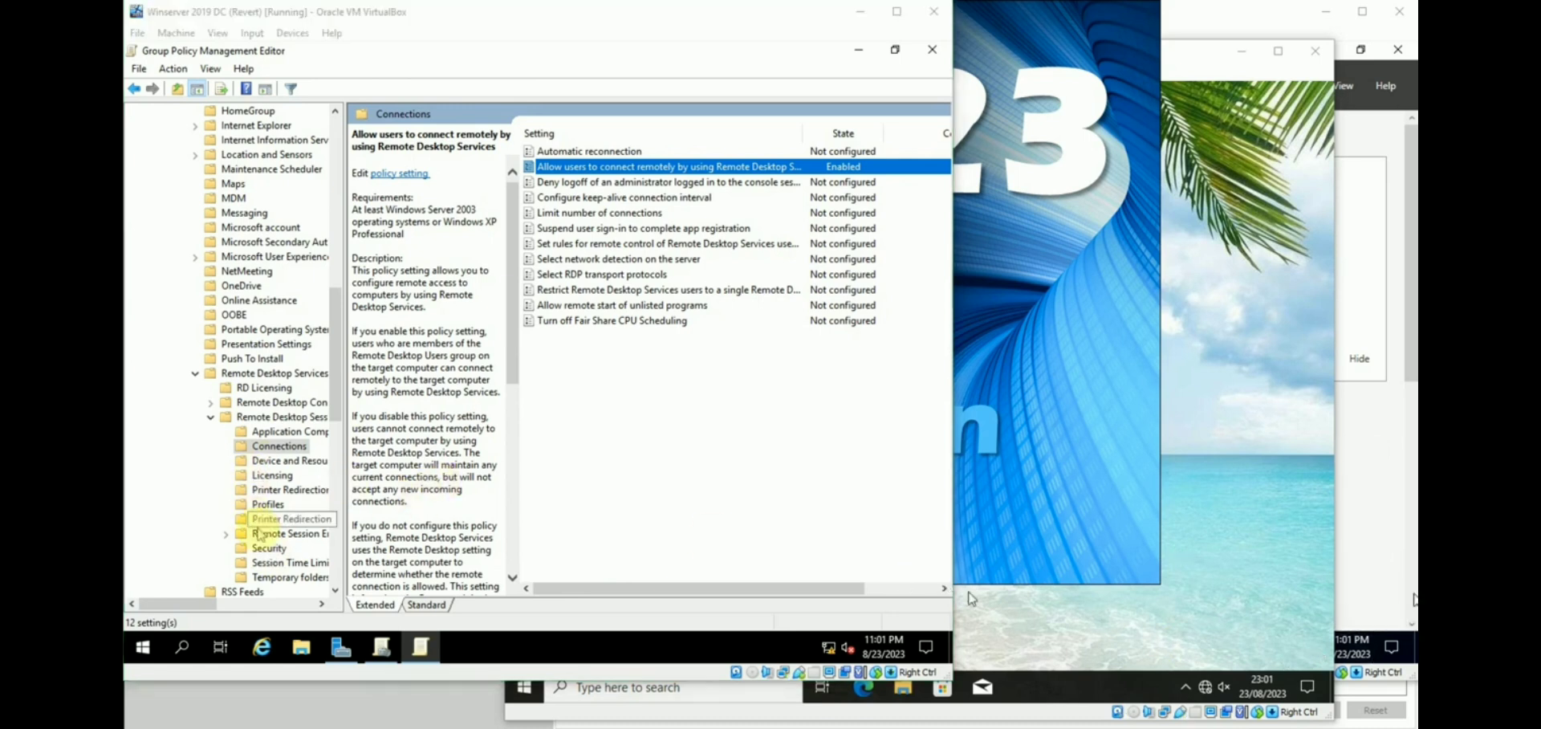
click(269, 548)
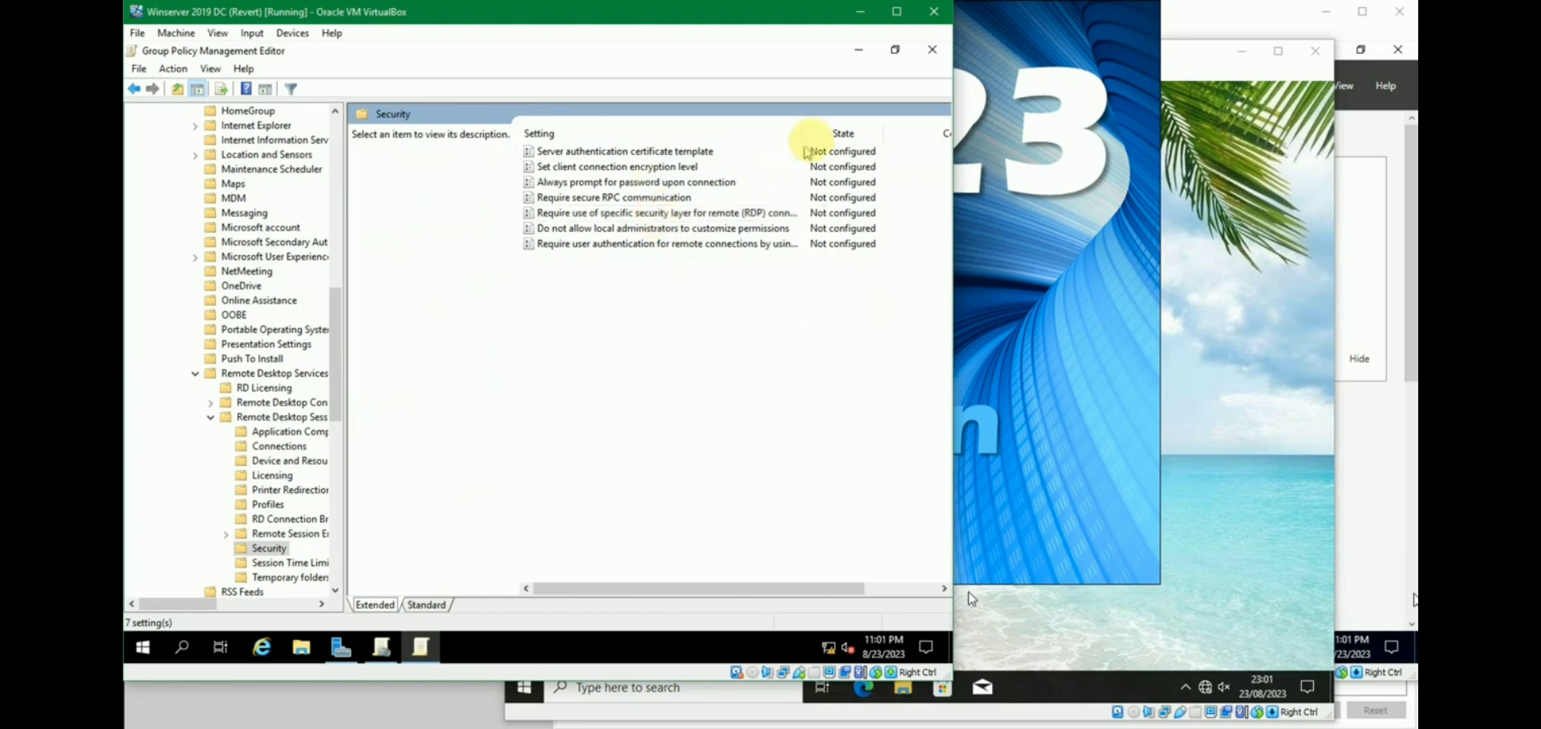
drag(805, 132, 845, 133)
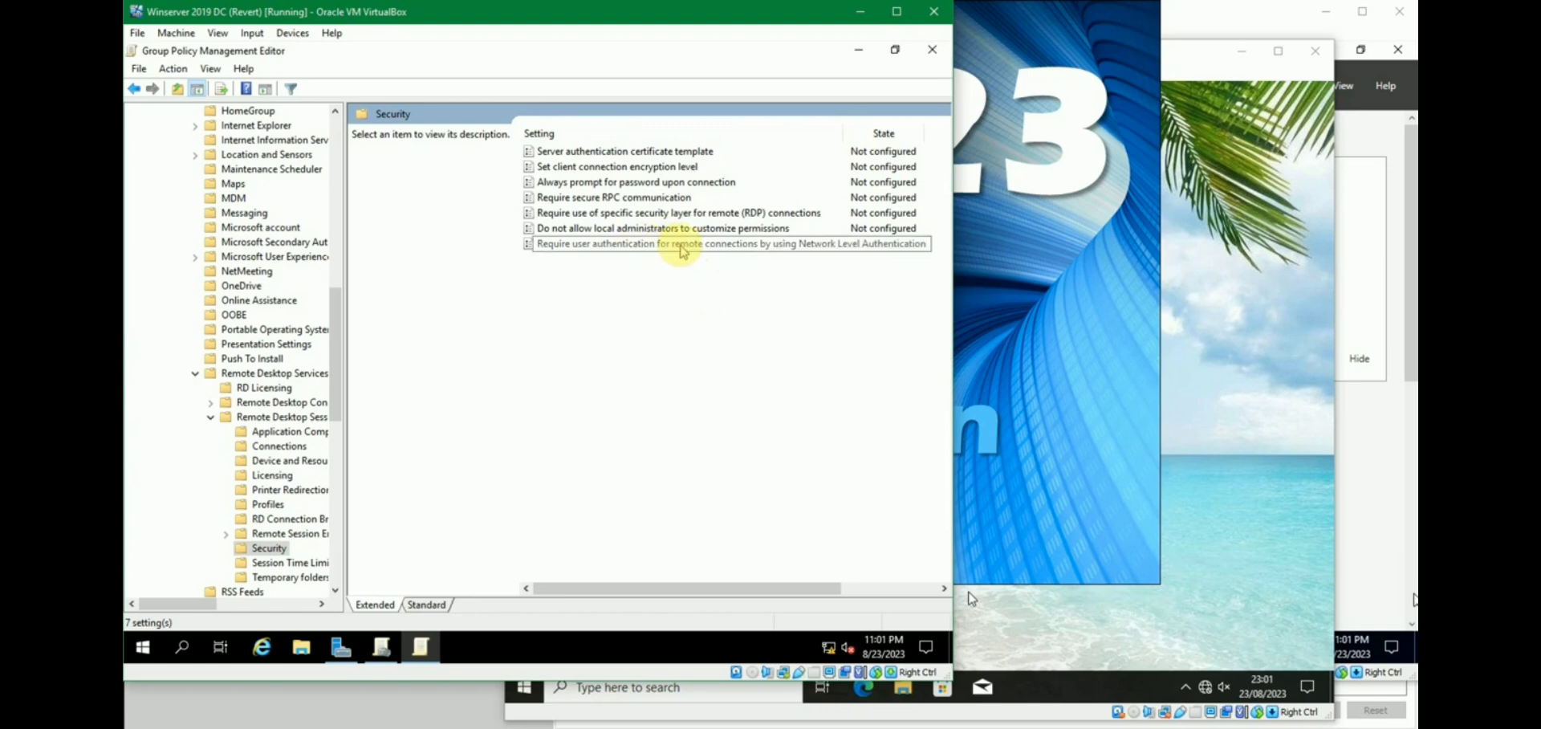
Set 'Require user authentication for remote connections by using Network Level Authentication' to Enabled.
double_click(680, 245)
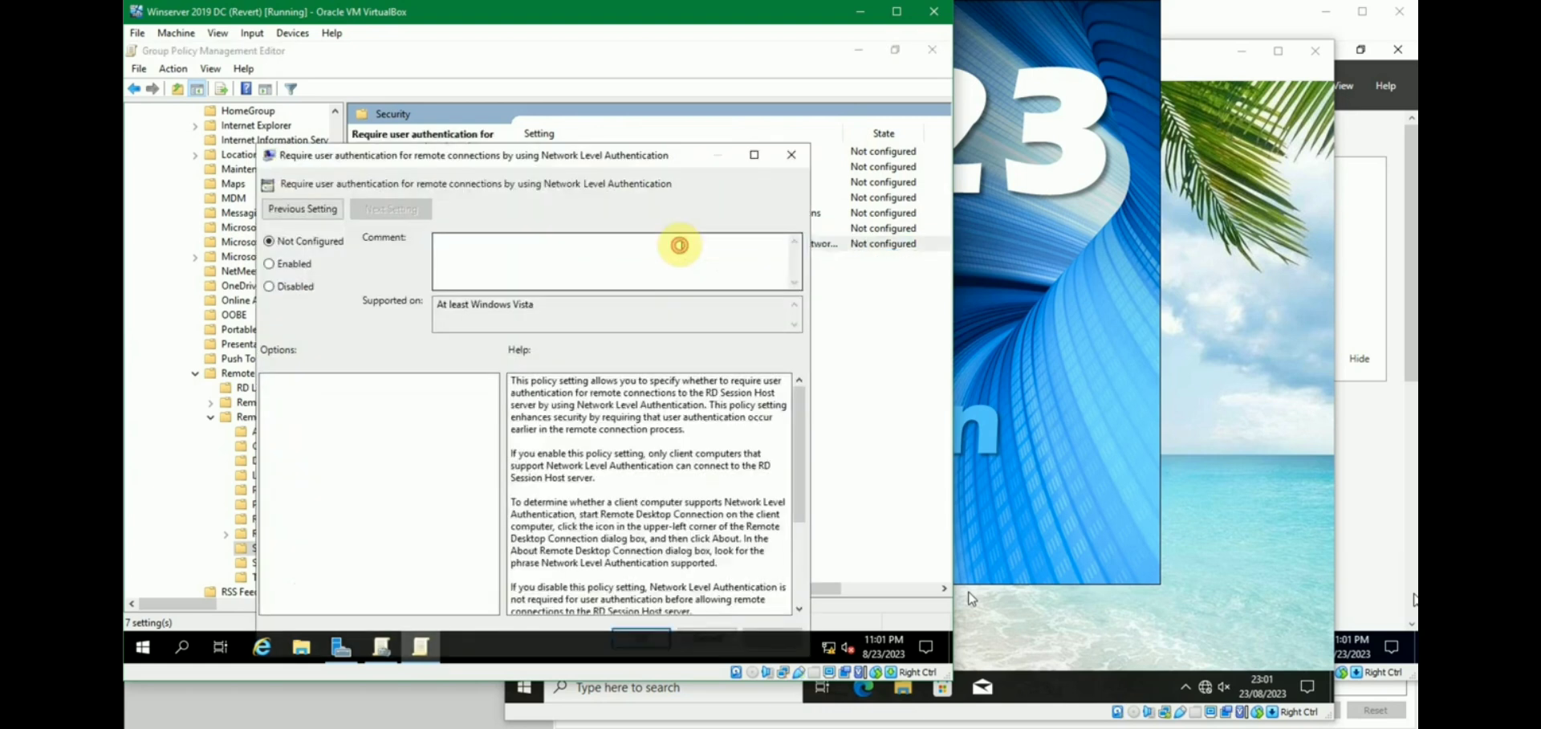
click(269, 264)
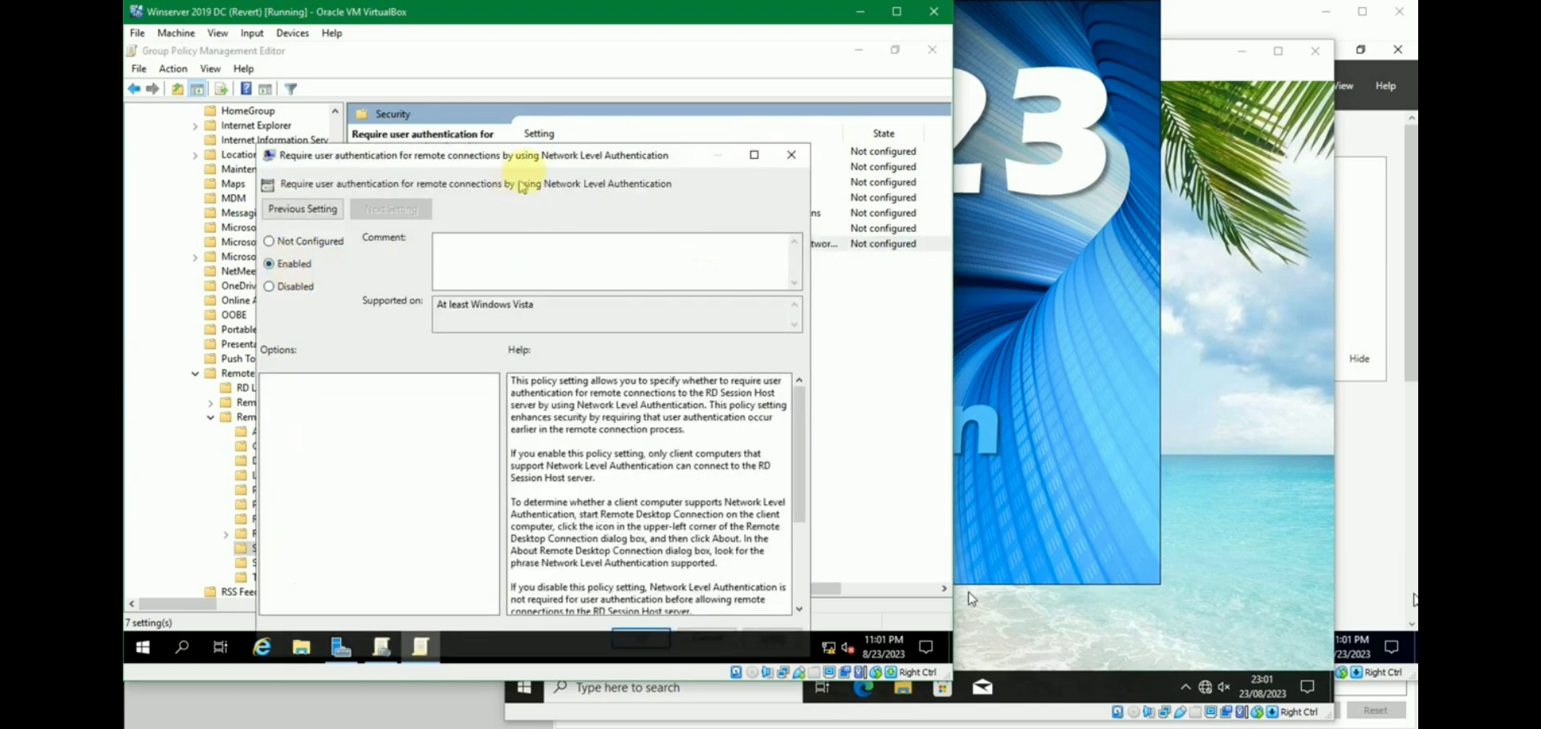
drag(536, 155, 559, 90)
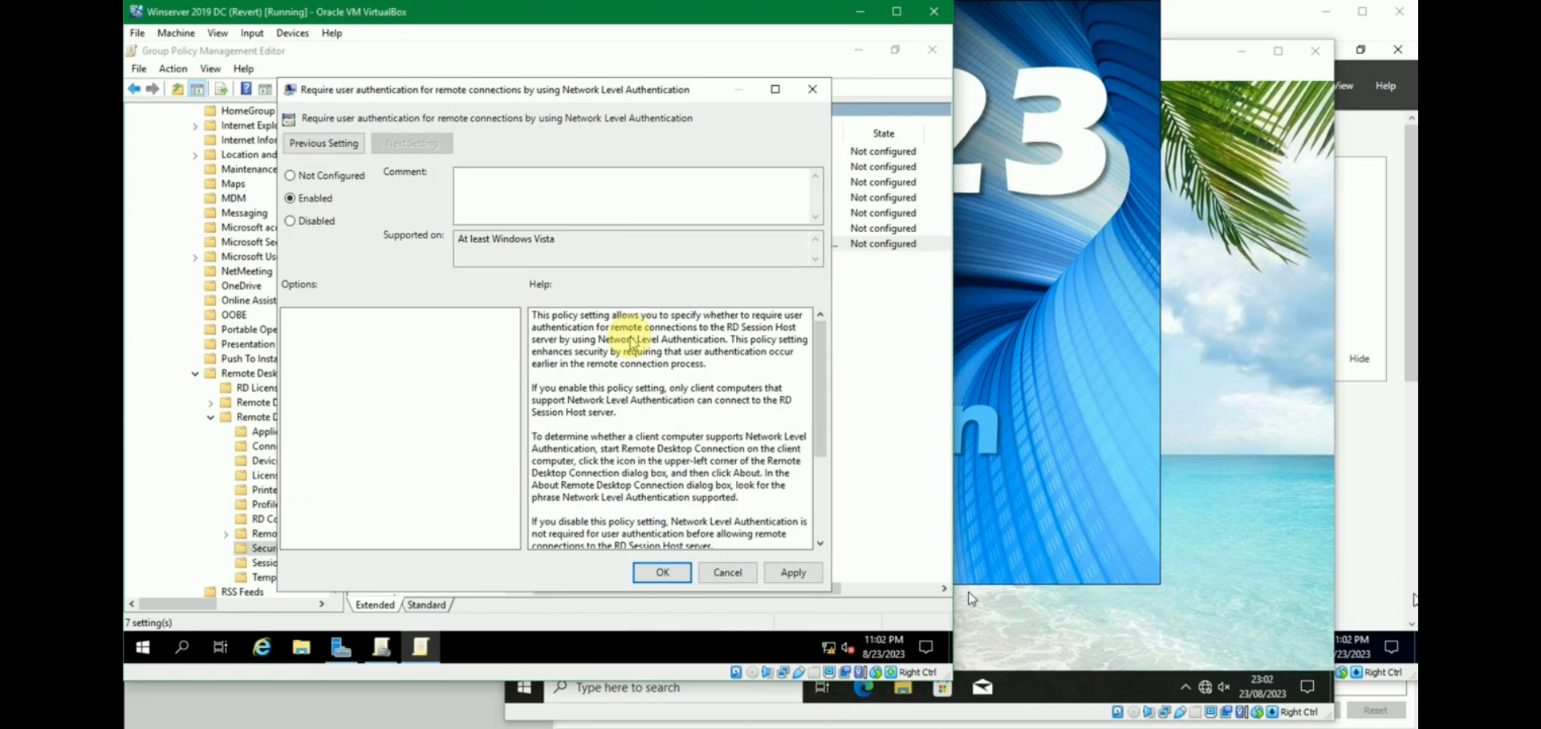
click(663, 572)
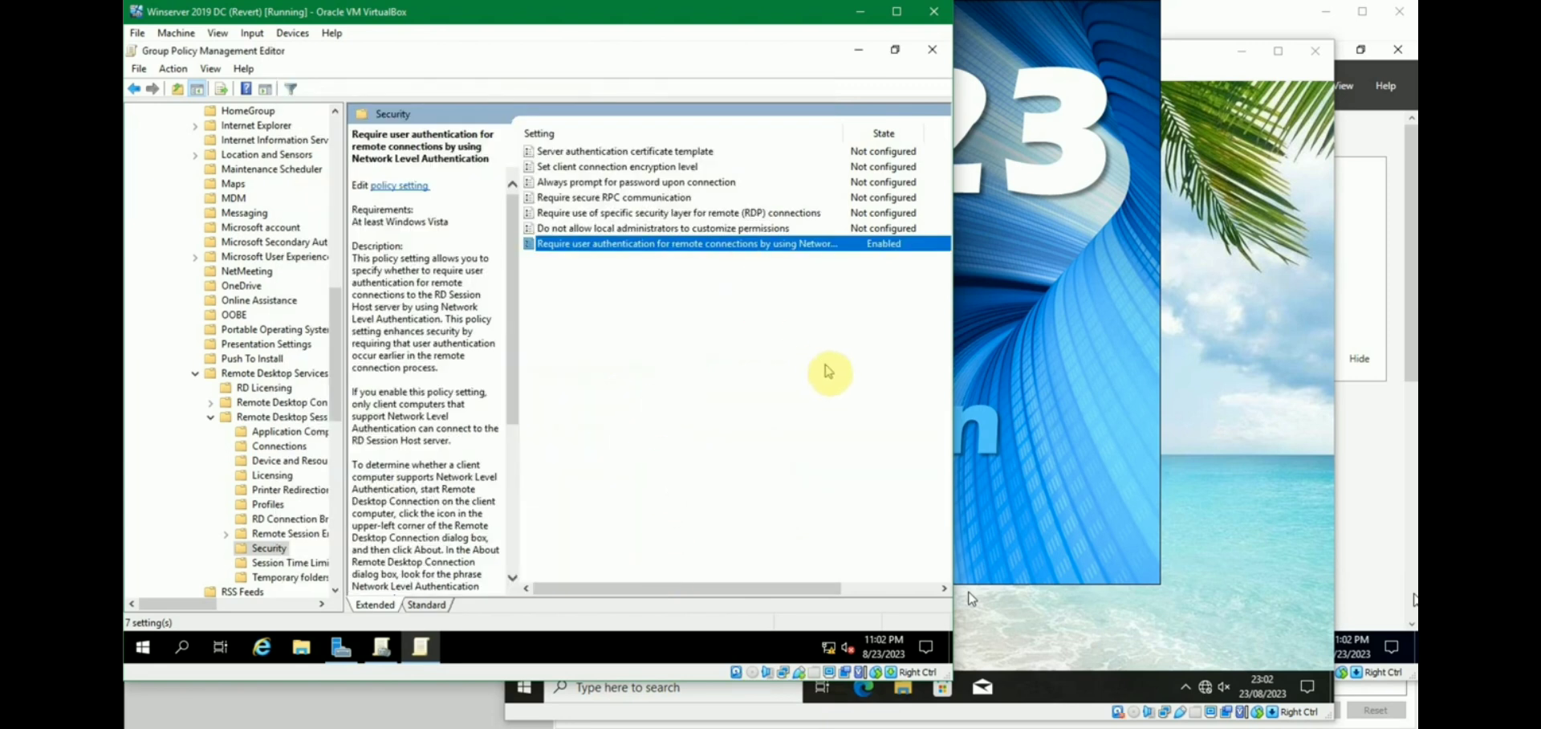
click(664, 419)
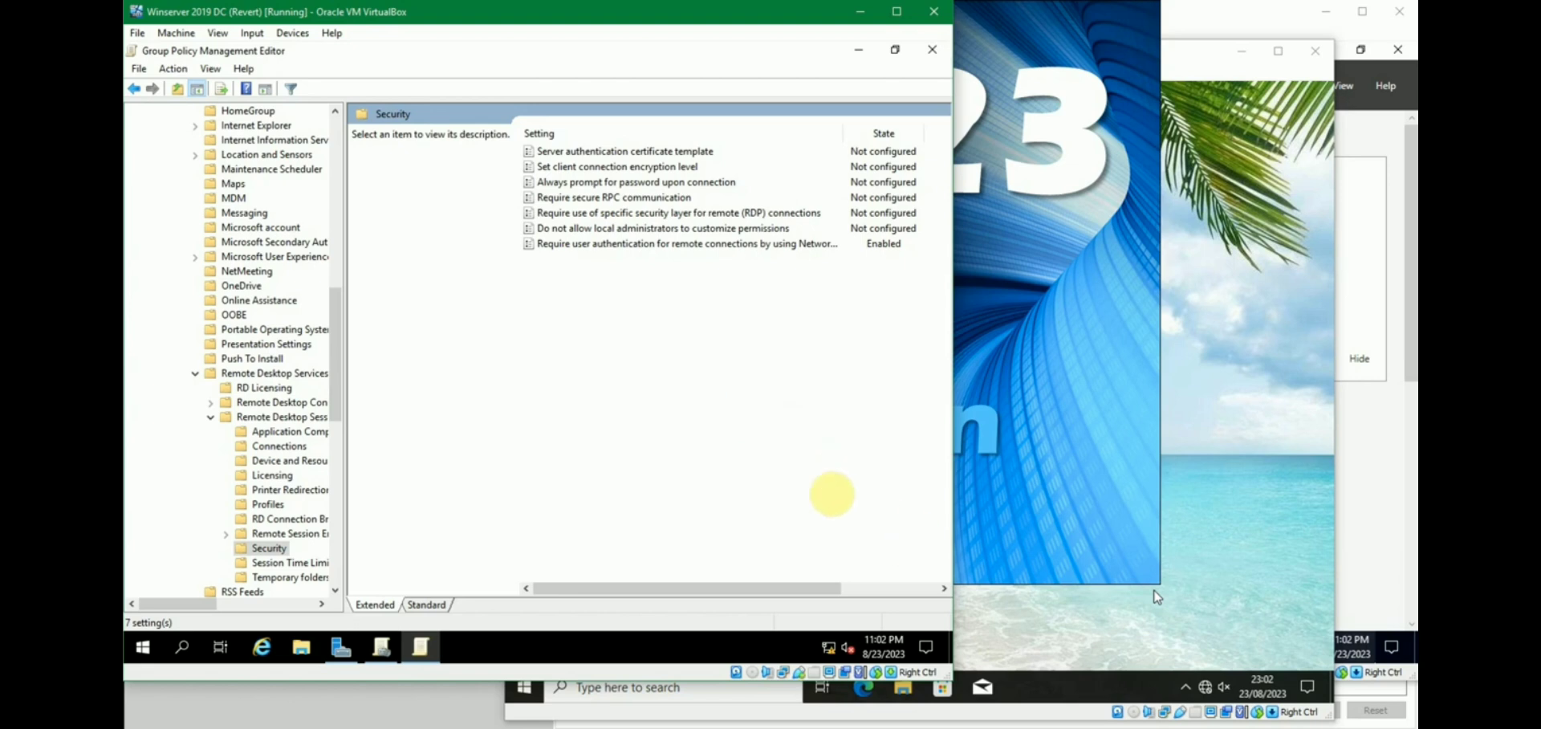
On the Windows 10 1 client, check Windows Defender Firewall, close it, and return to the server VM.
click(1015, 626)
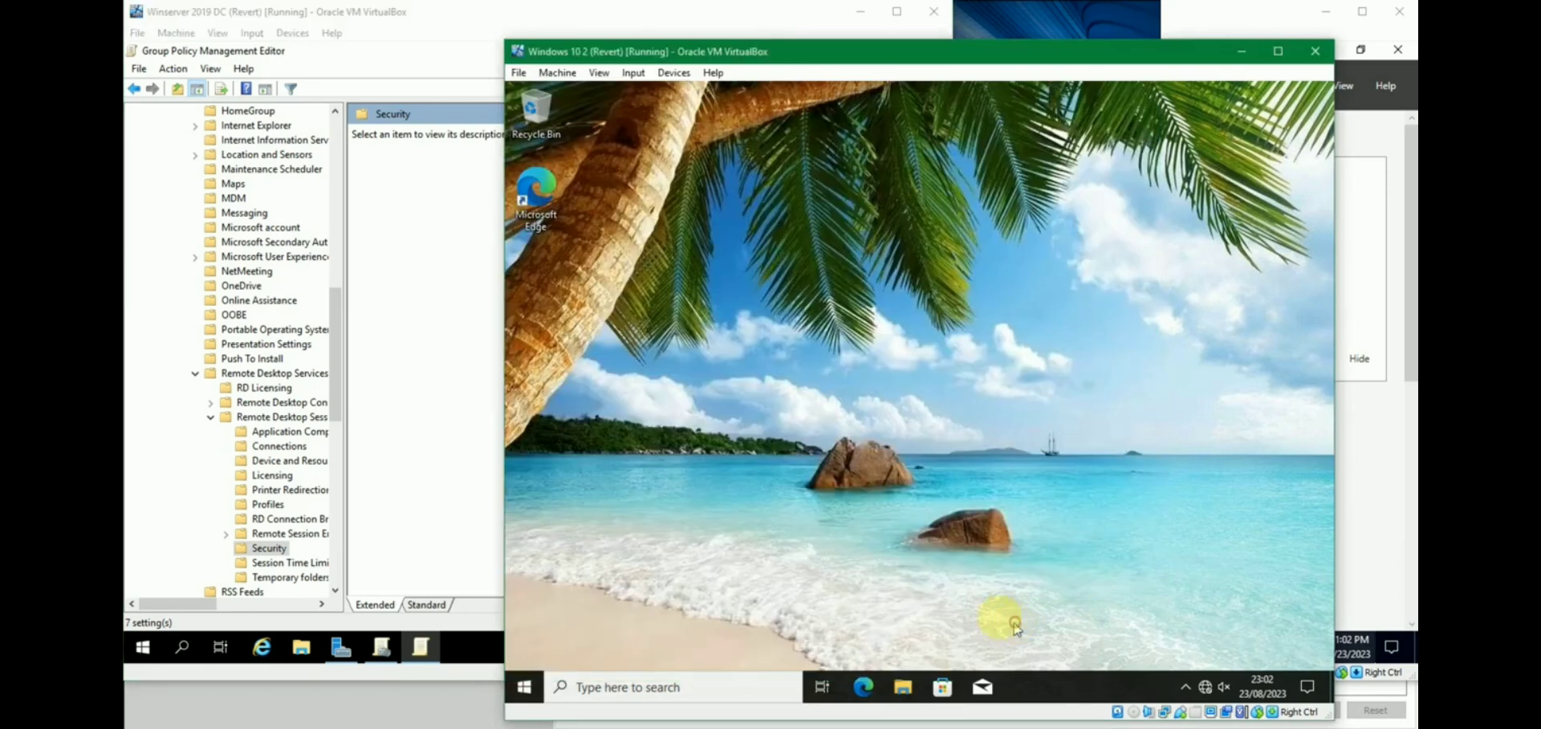
mouse_move(652, 718)
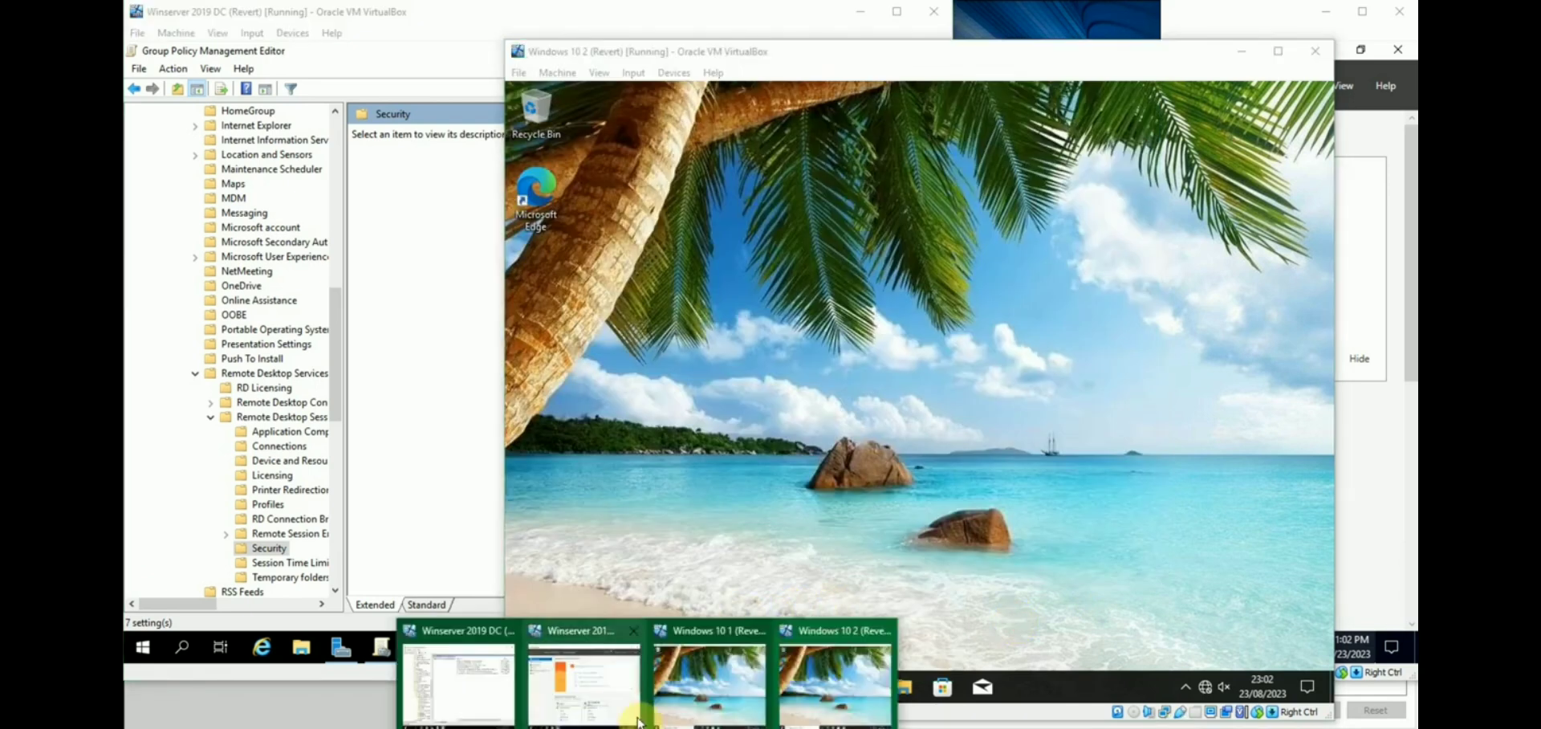
click(712, 682)
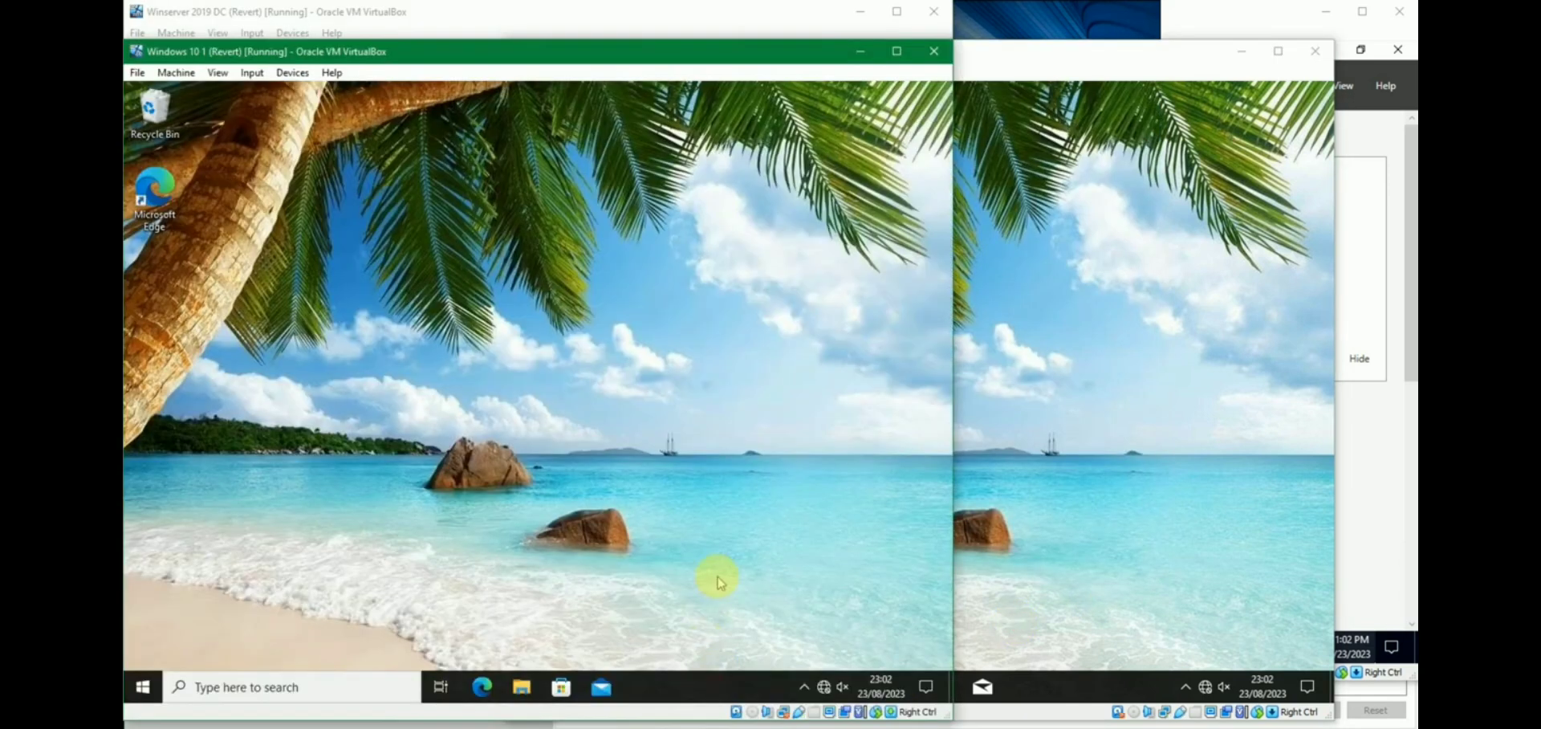
key(super)
text(windo)
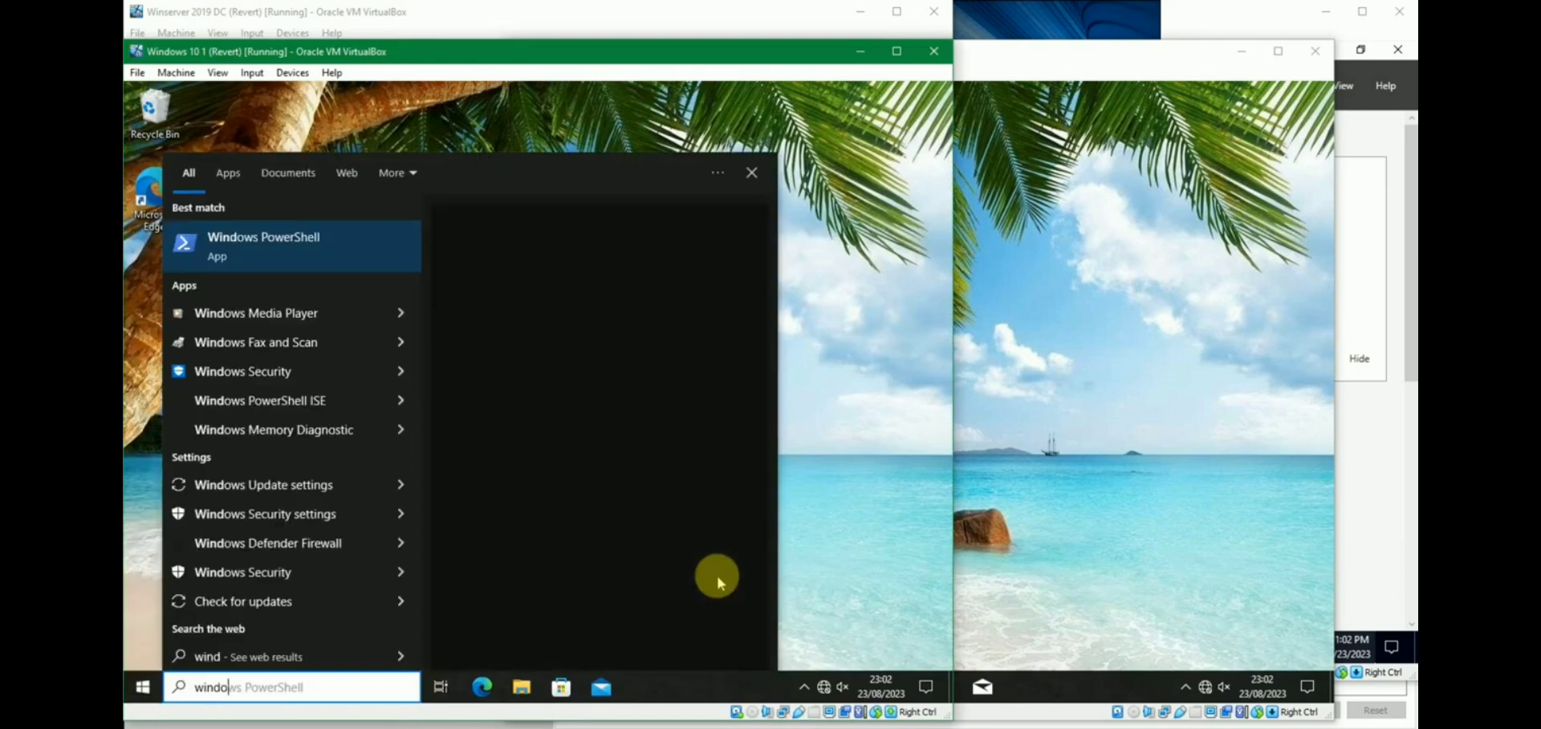
text(ws de)
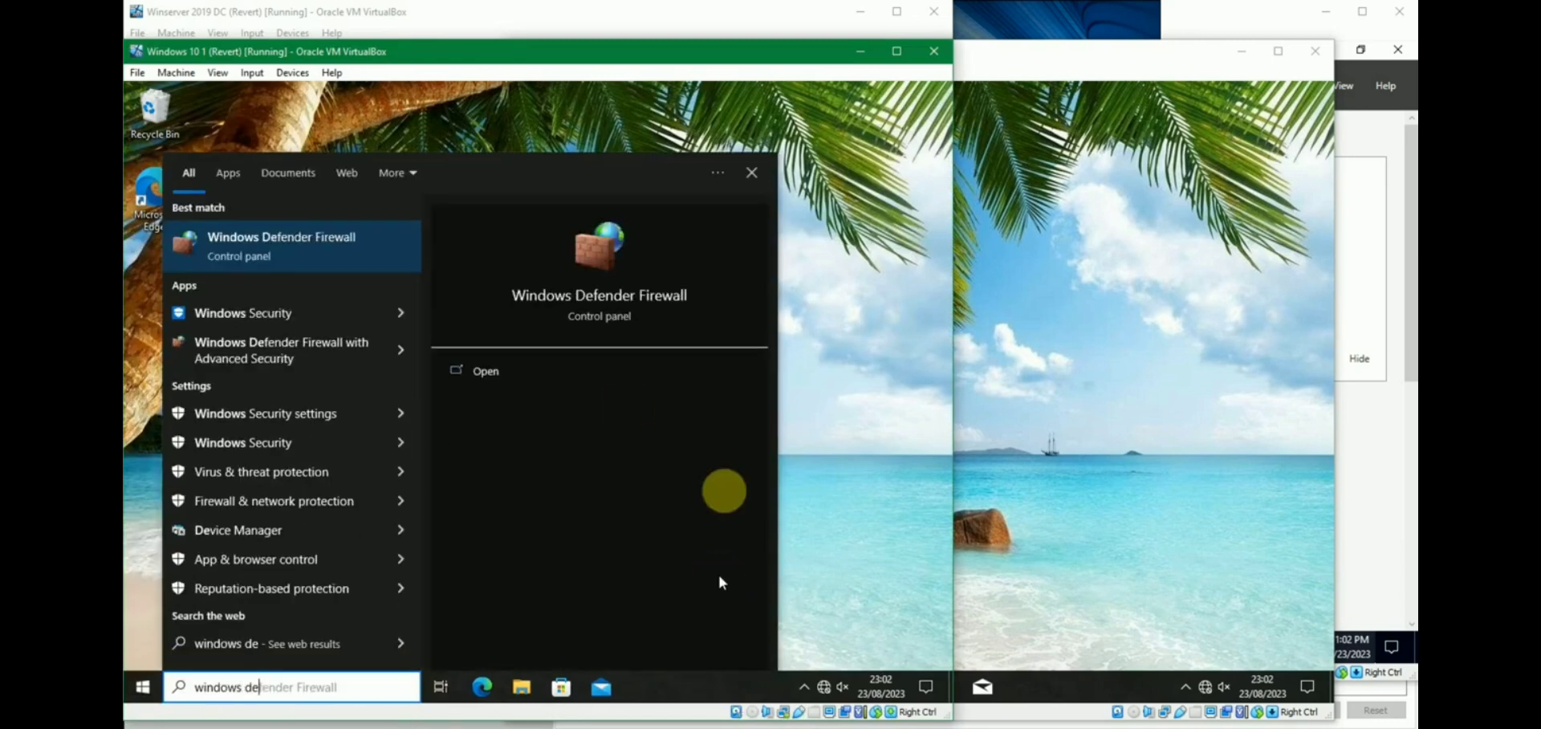
click(345, 261)
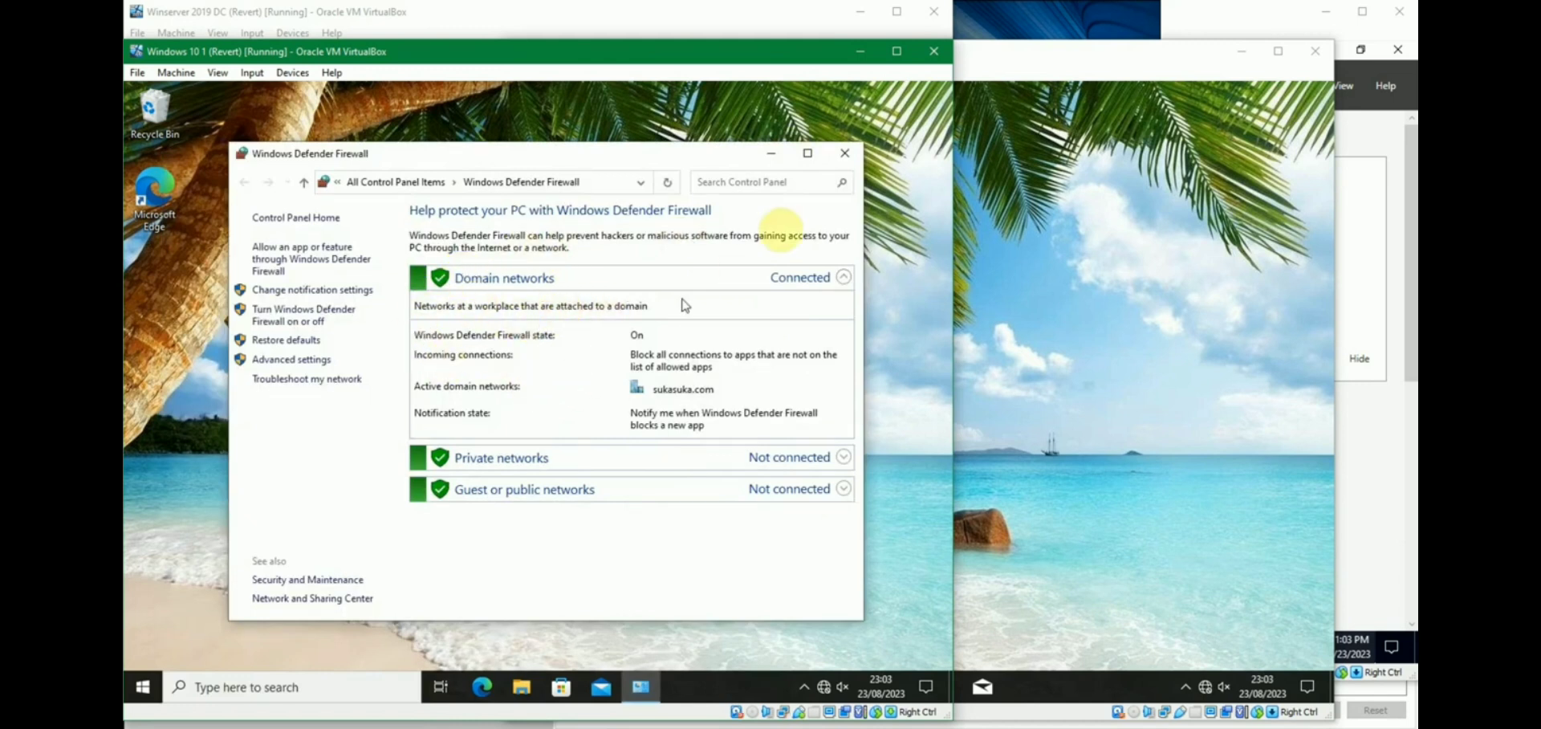
click(844, 153)
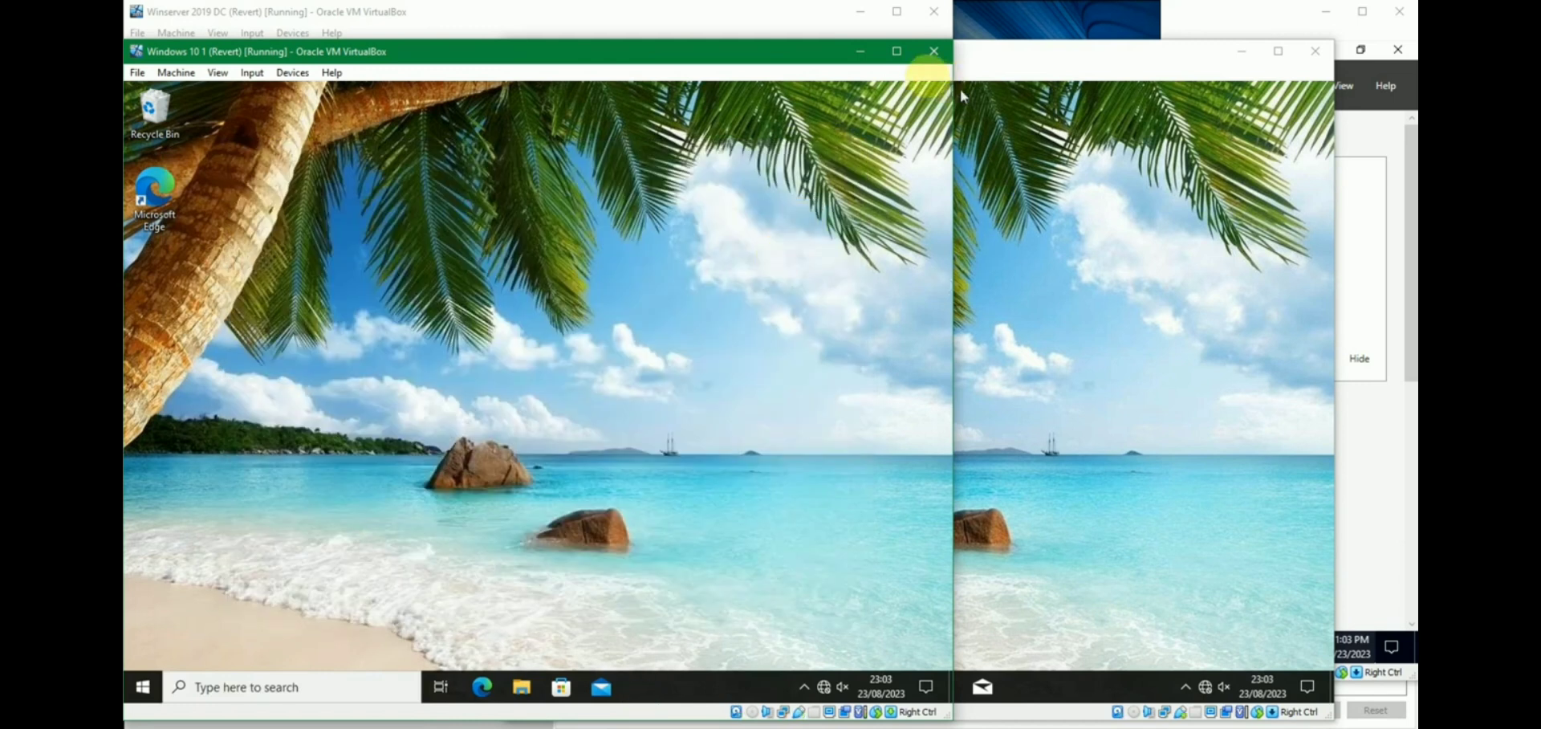
click(867, 53)
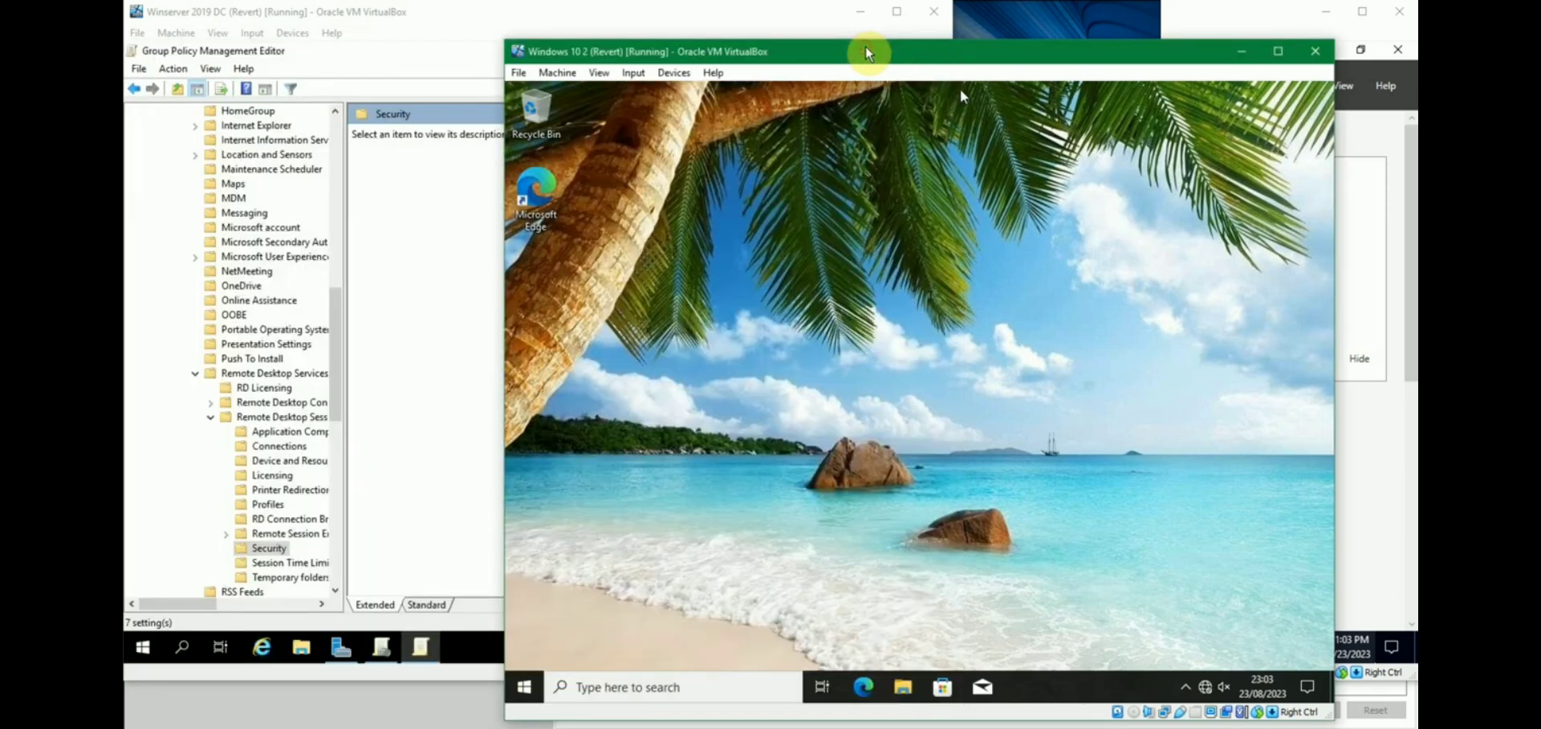
click(405, 205)
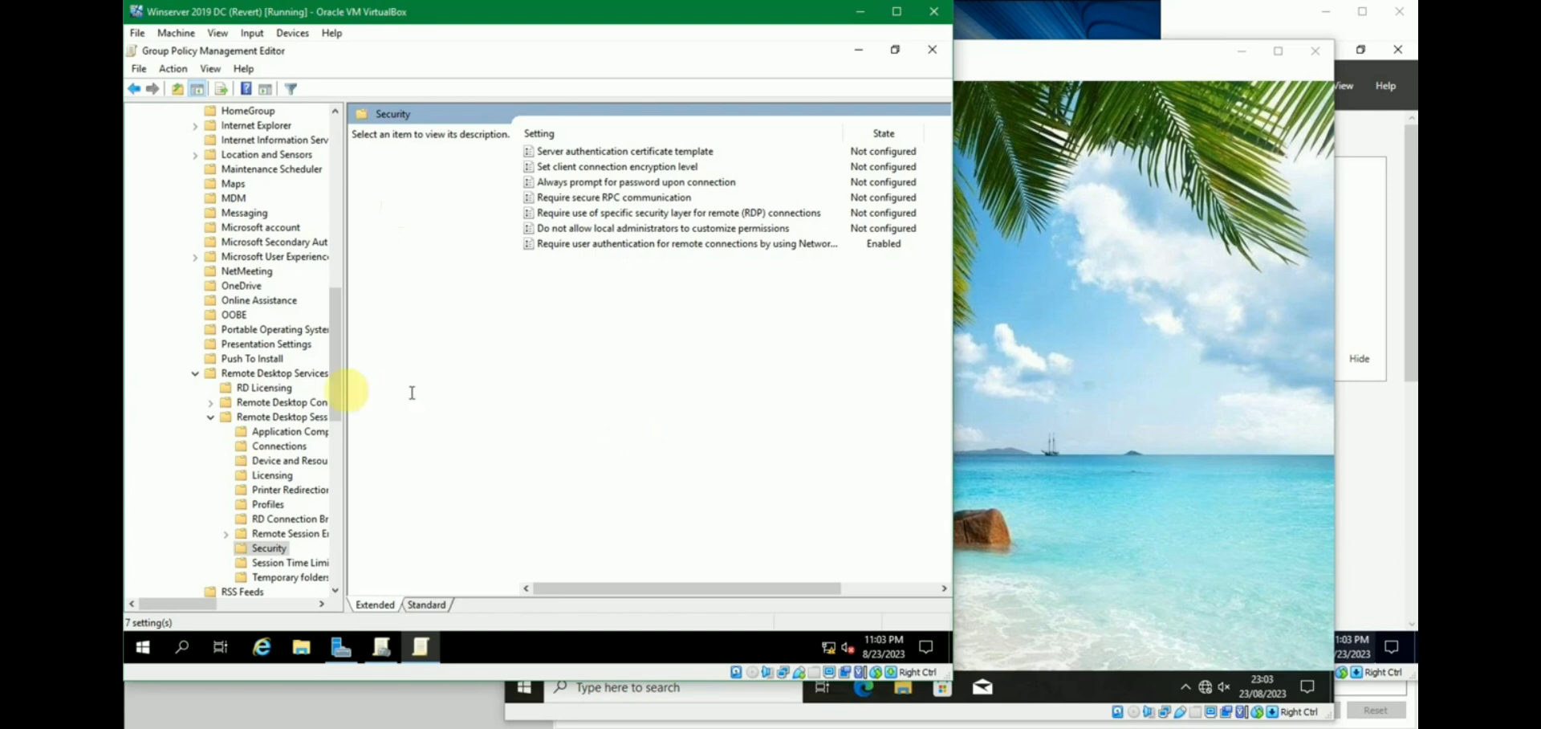
Expand Windows Settings > Security Settings > Windows Defender Firewall and select Inbound Rules.
drag(336, 293, 337, 136)
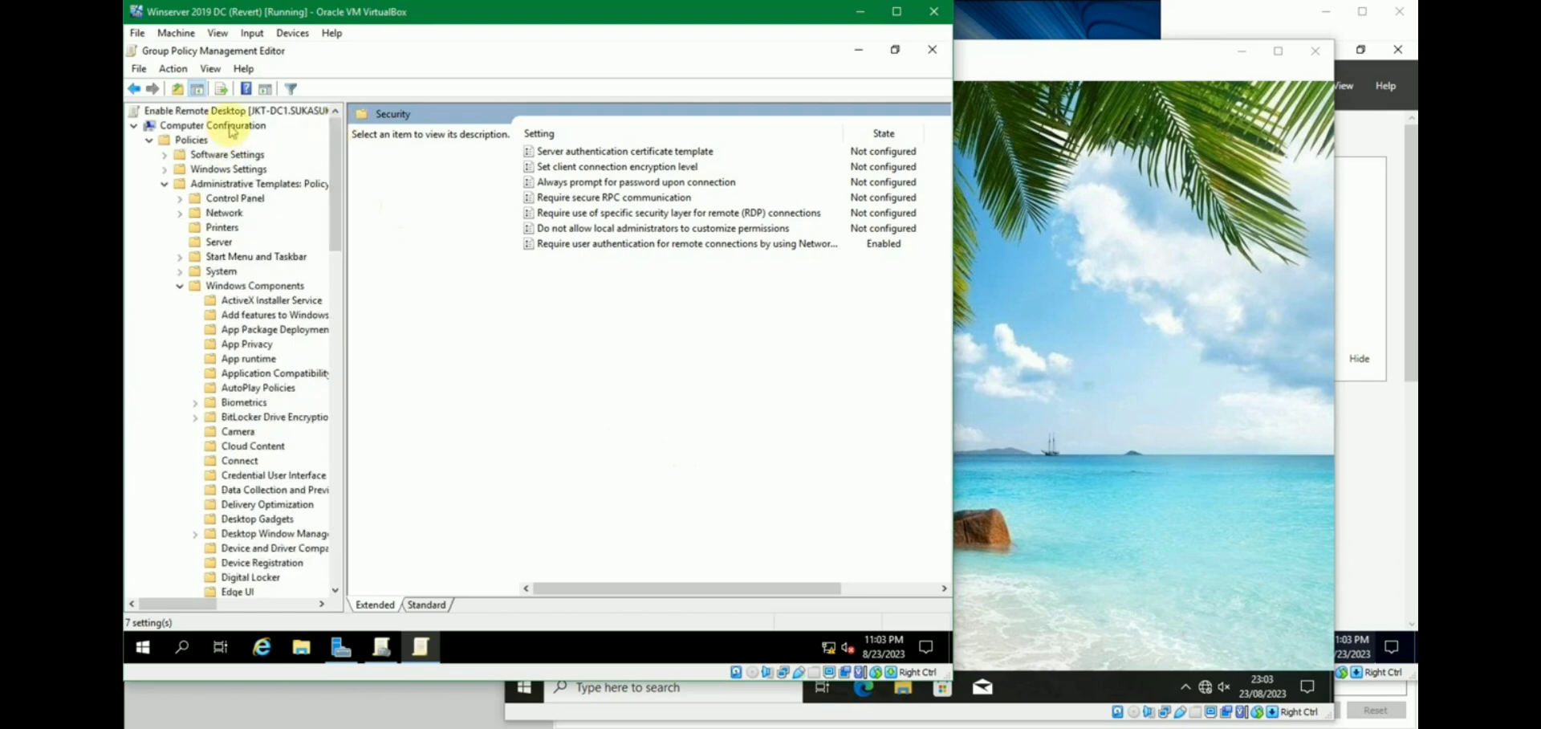
click(166, 170)
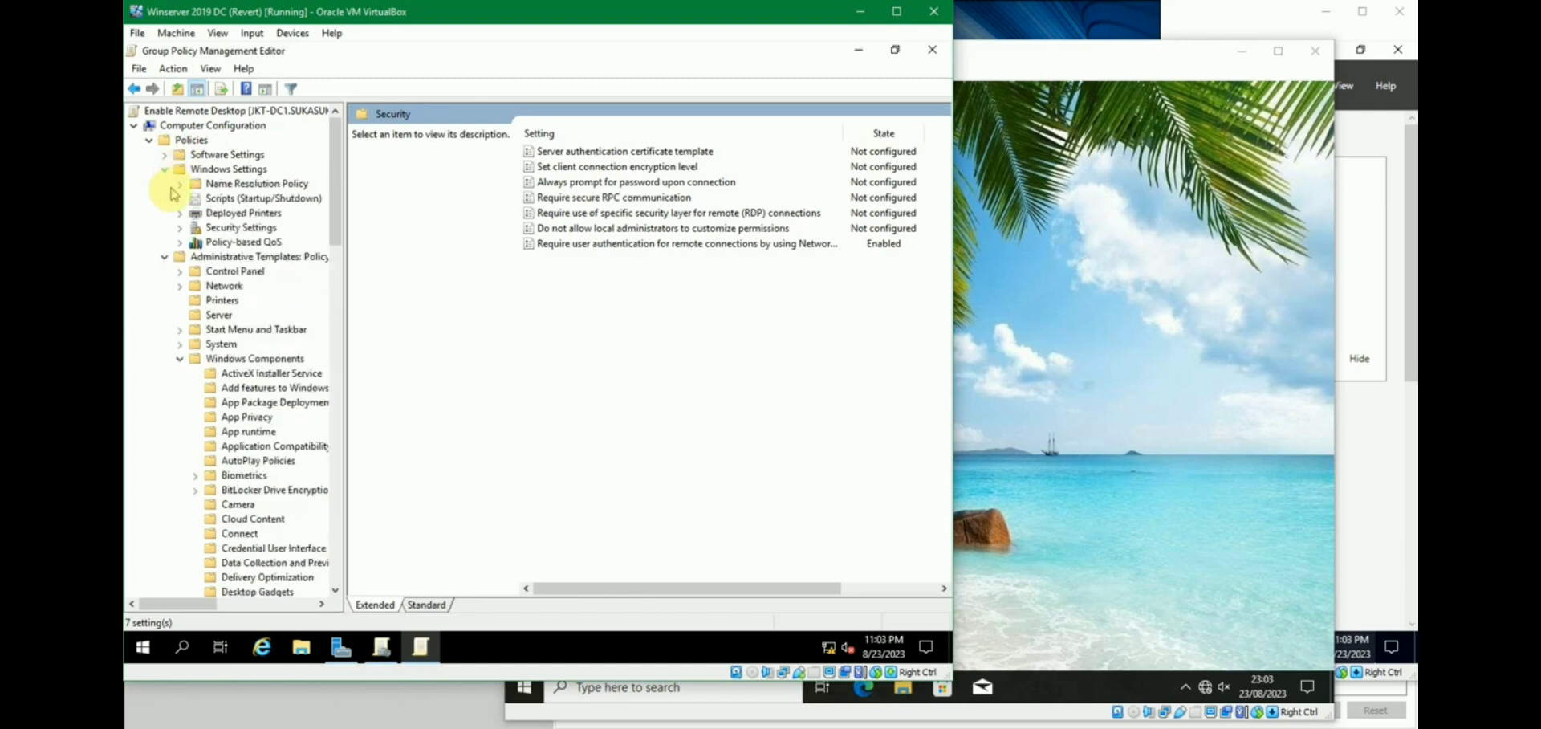
click(179, 227)
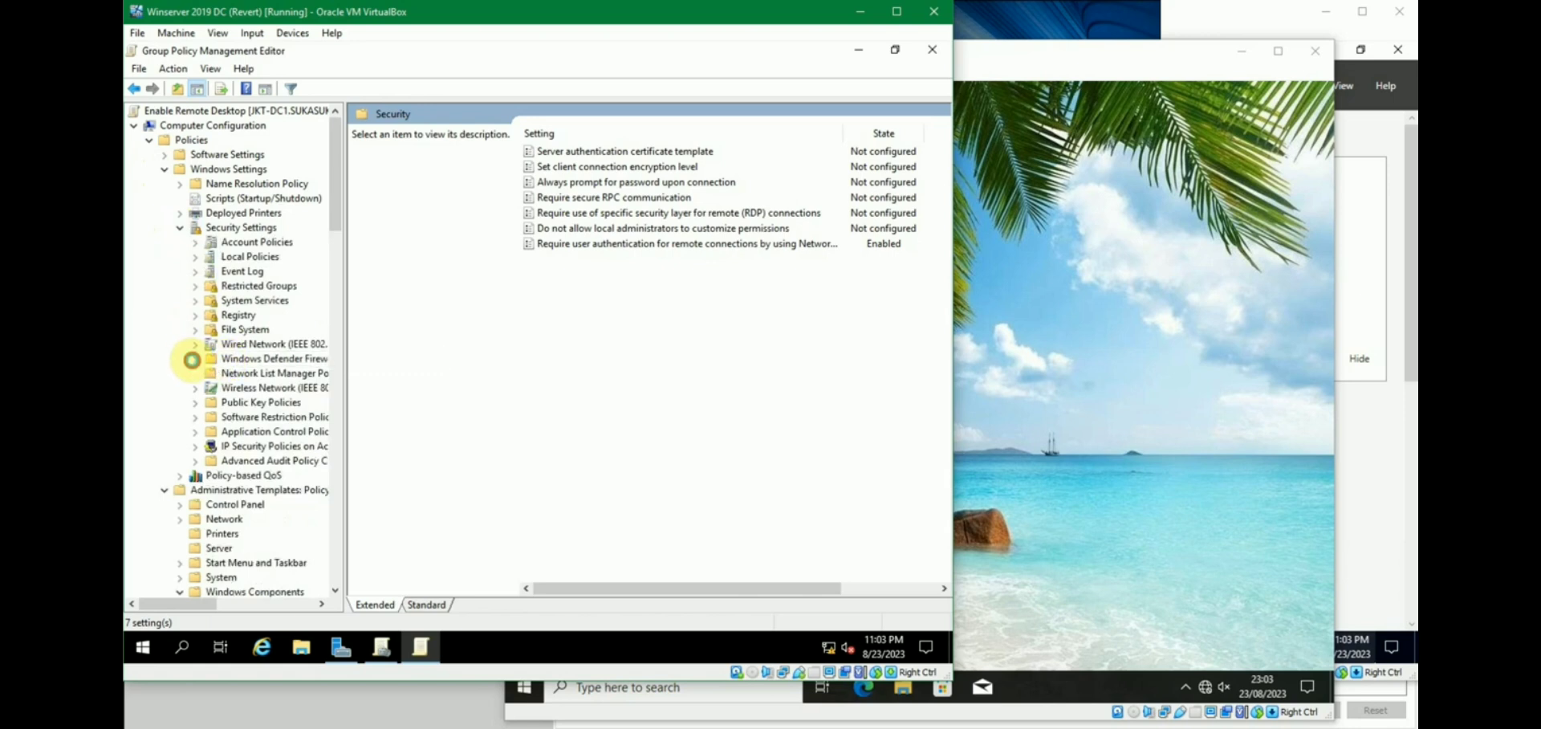
click(195, 359)
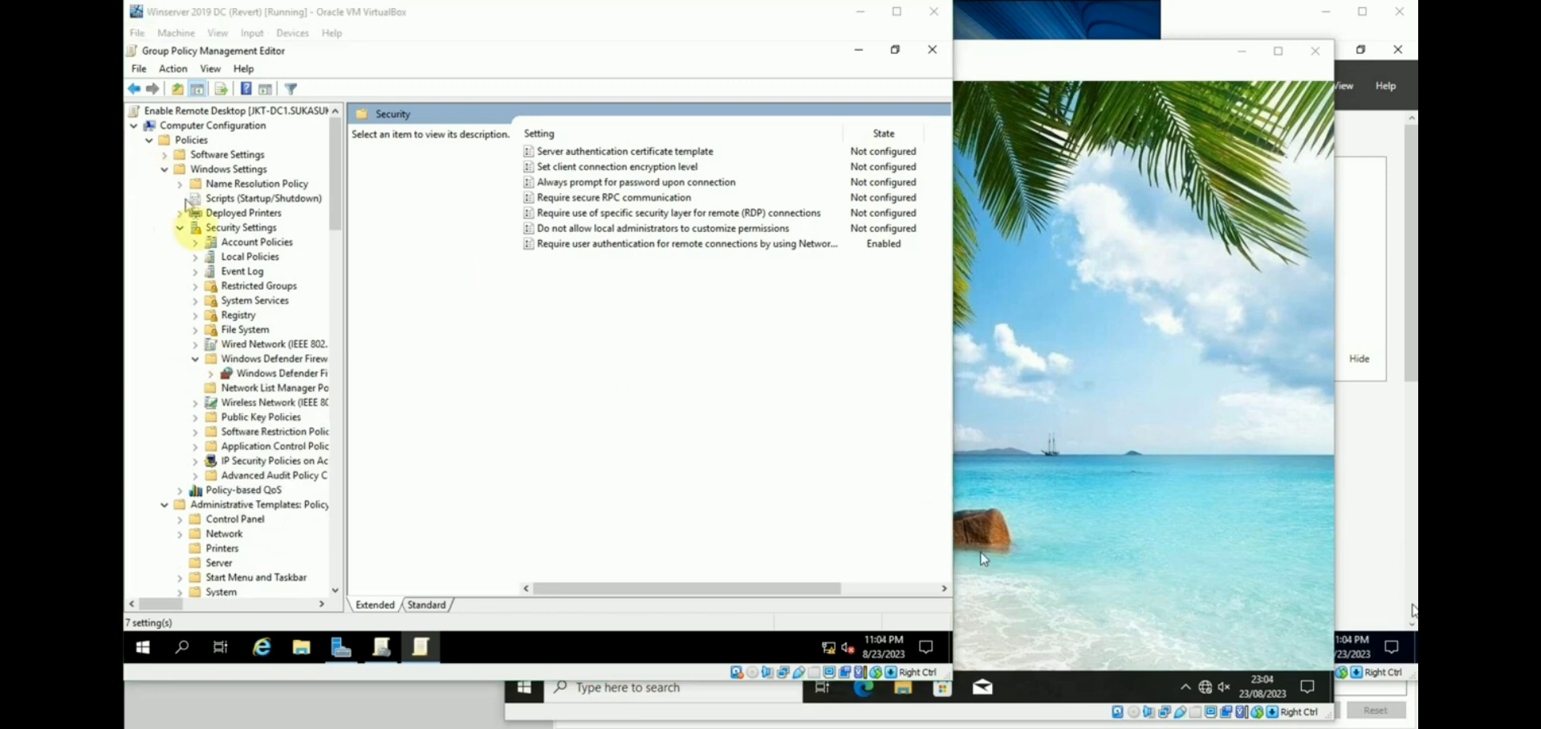
click(211, 374)
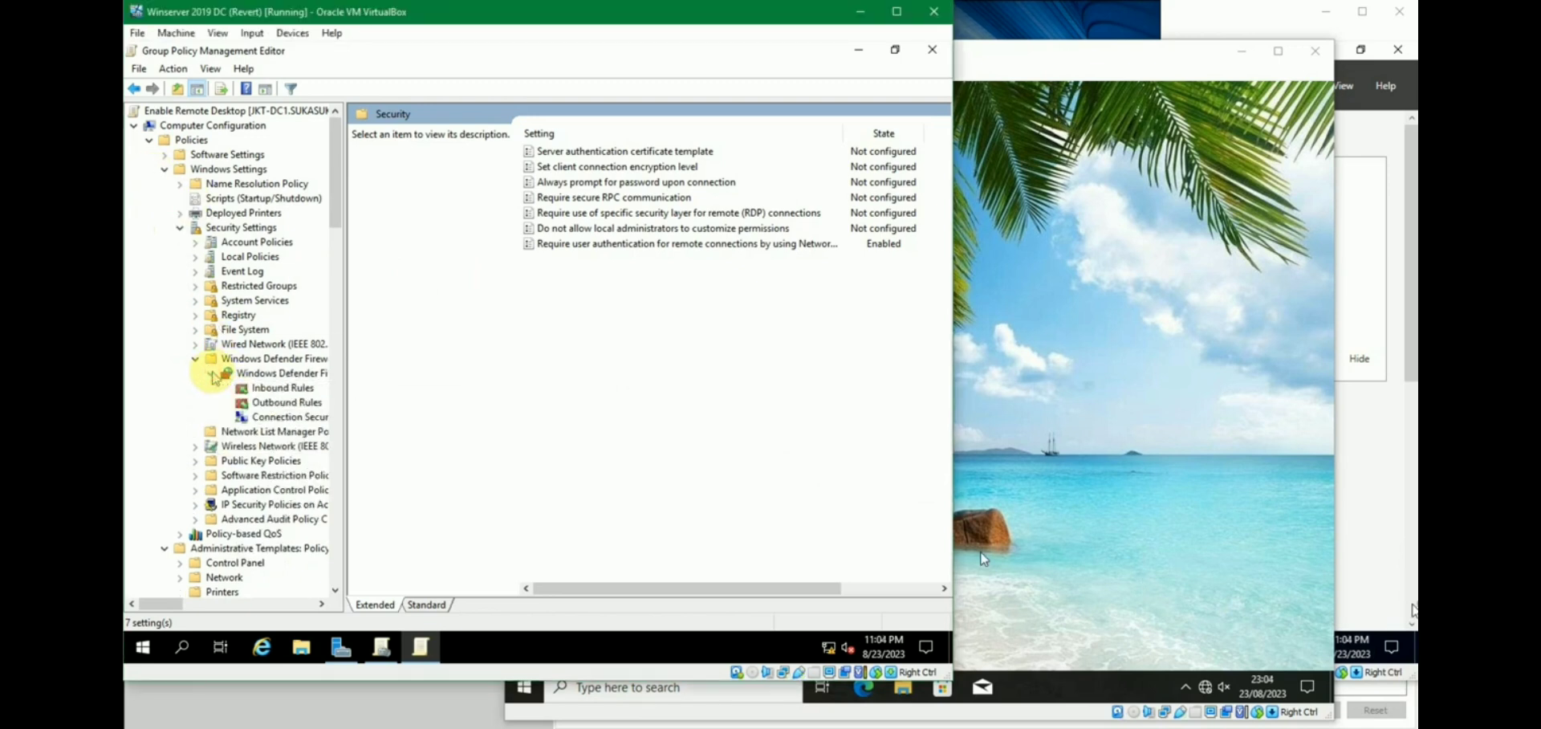
click(274, 389)
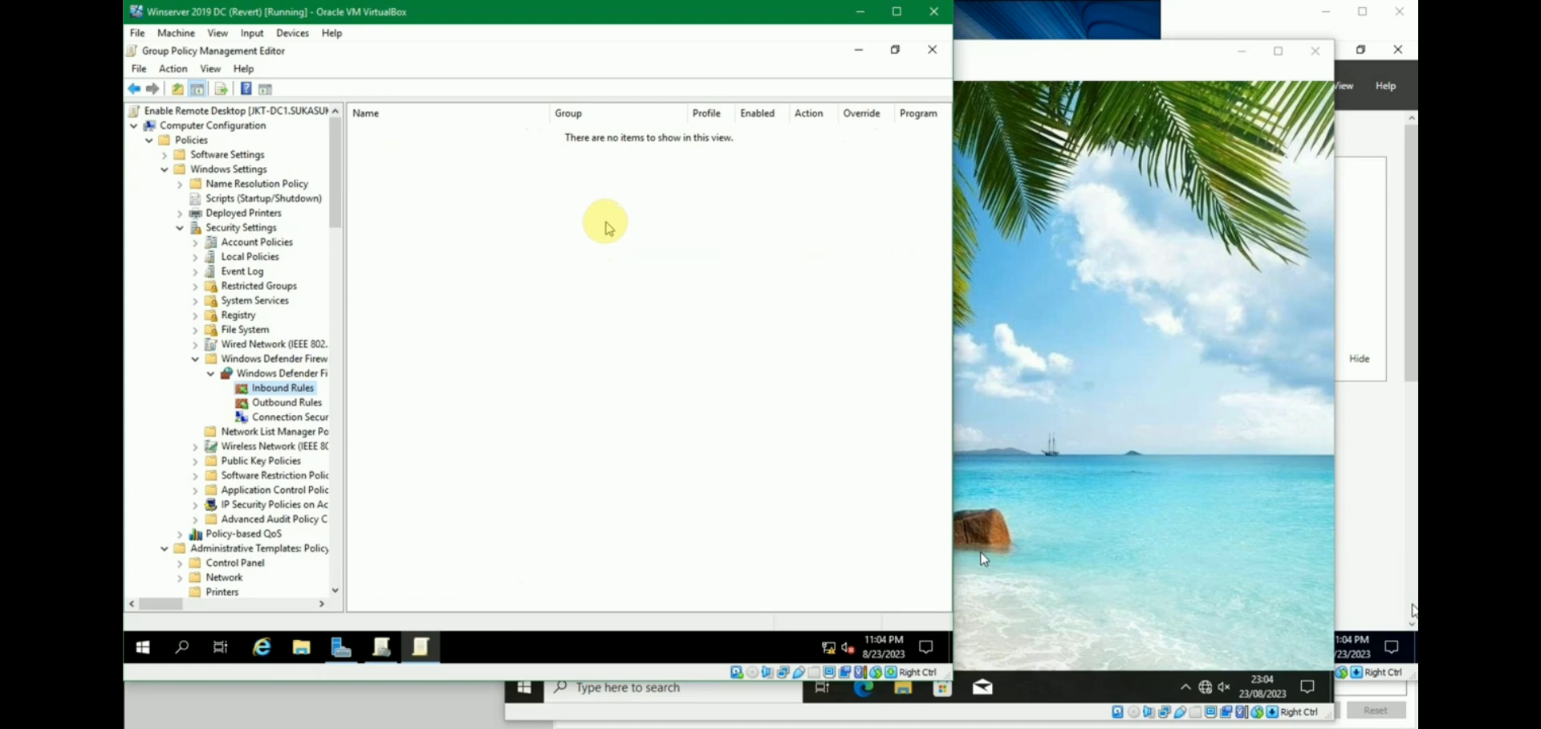
Start a new port-based inbound rule for TCP local port 3389.
right_click(607, 228)
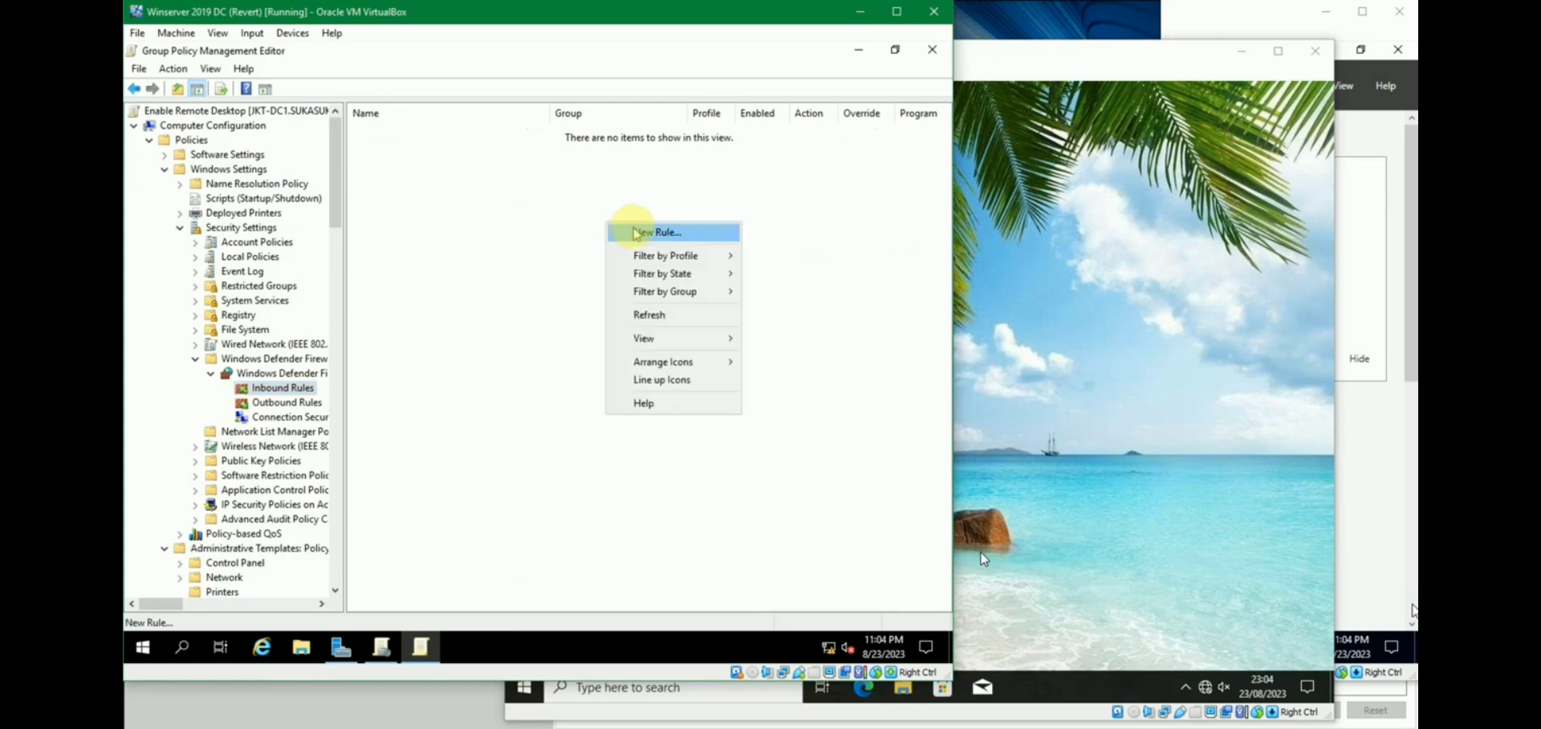
click(637, 232)
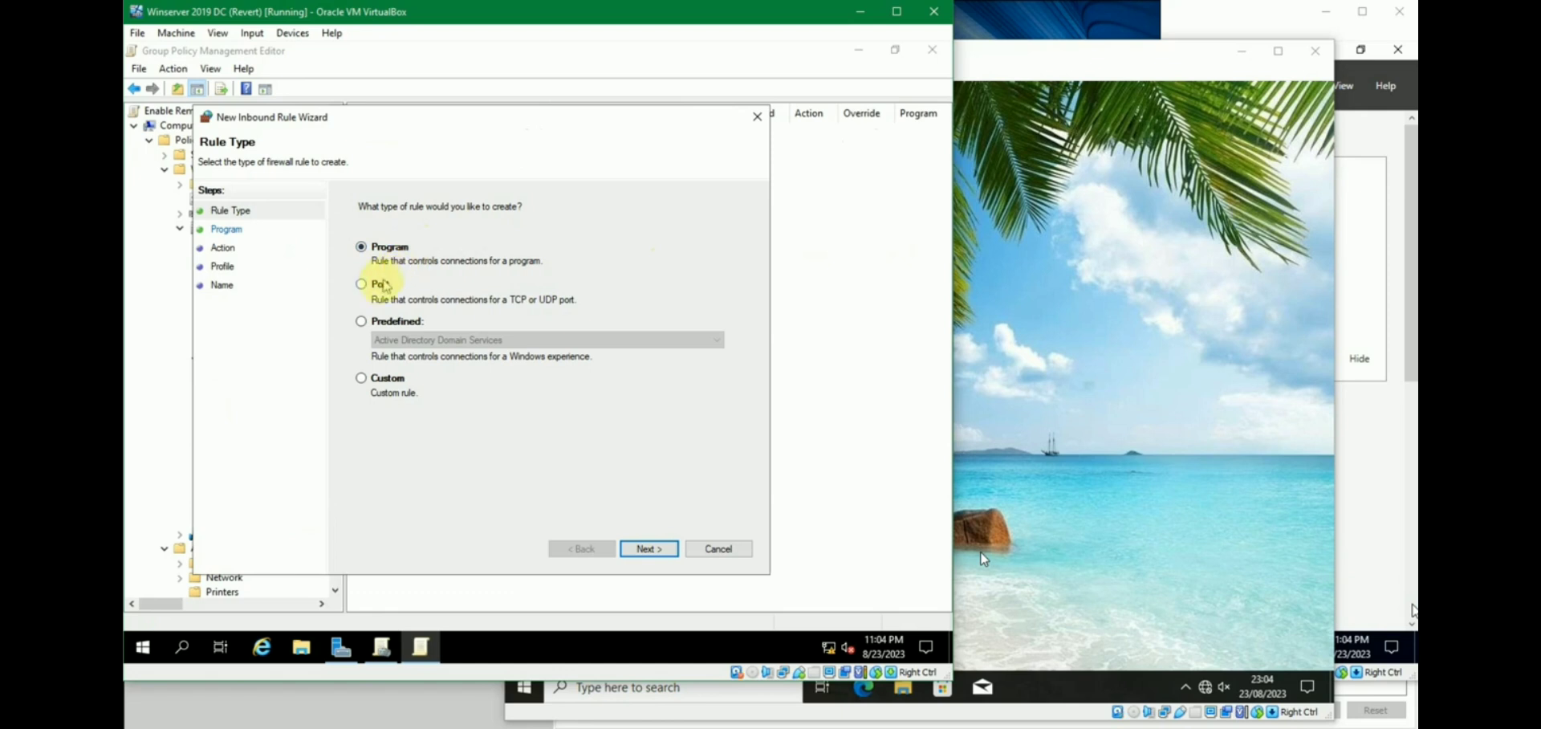
click(377, 284)
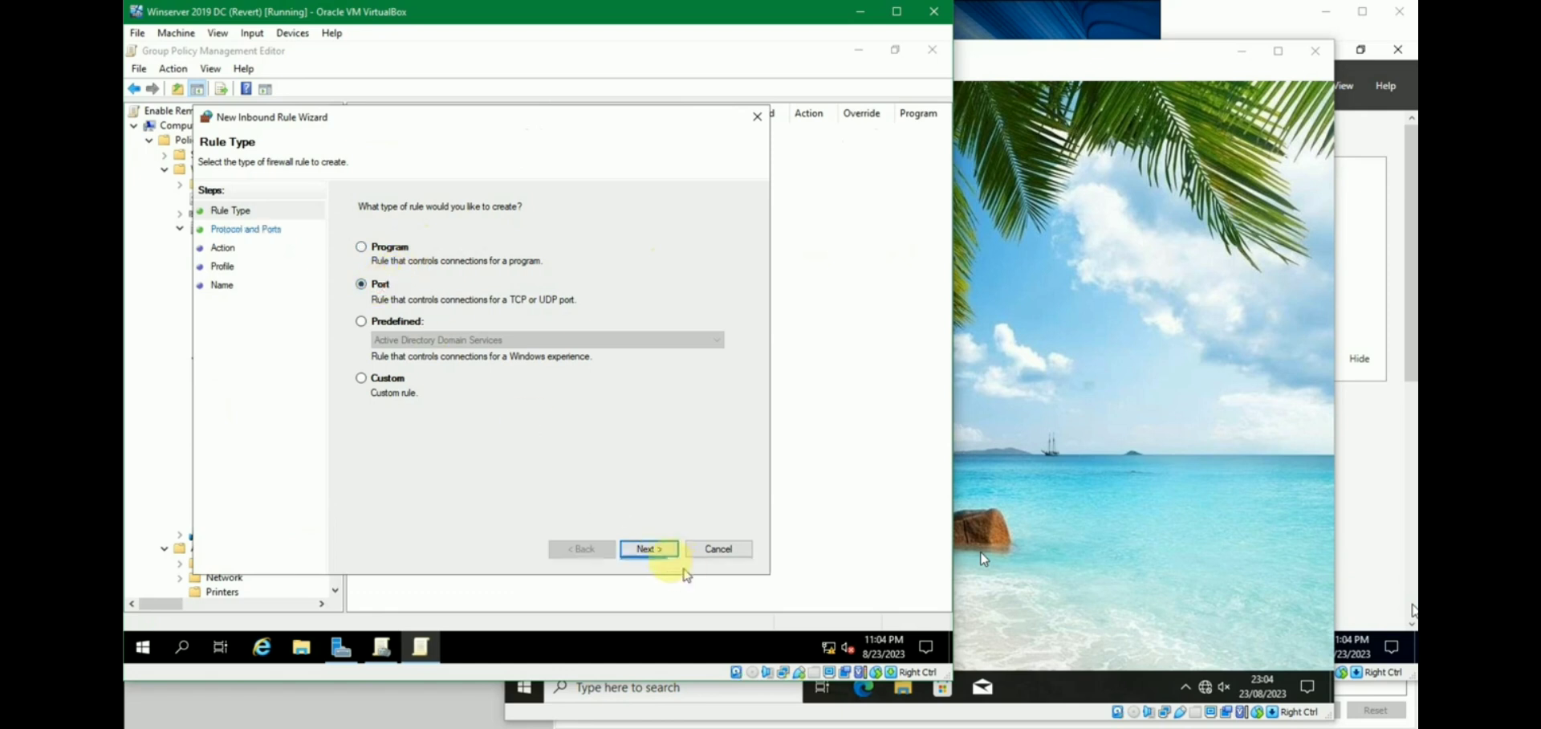
click(649, 549)
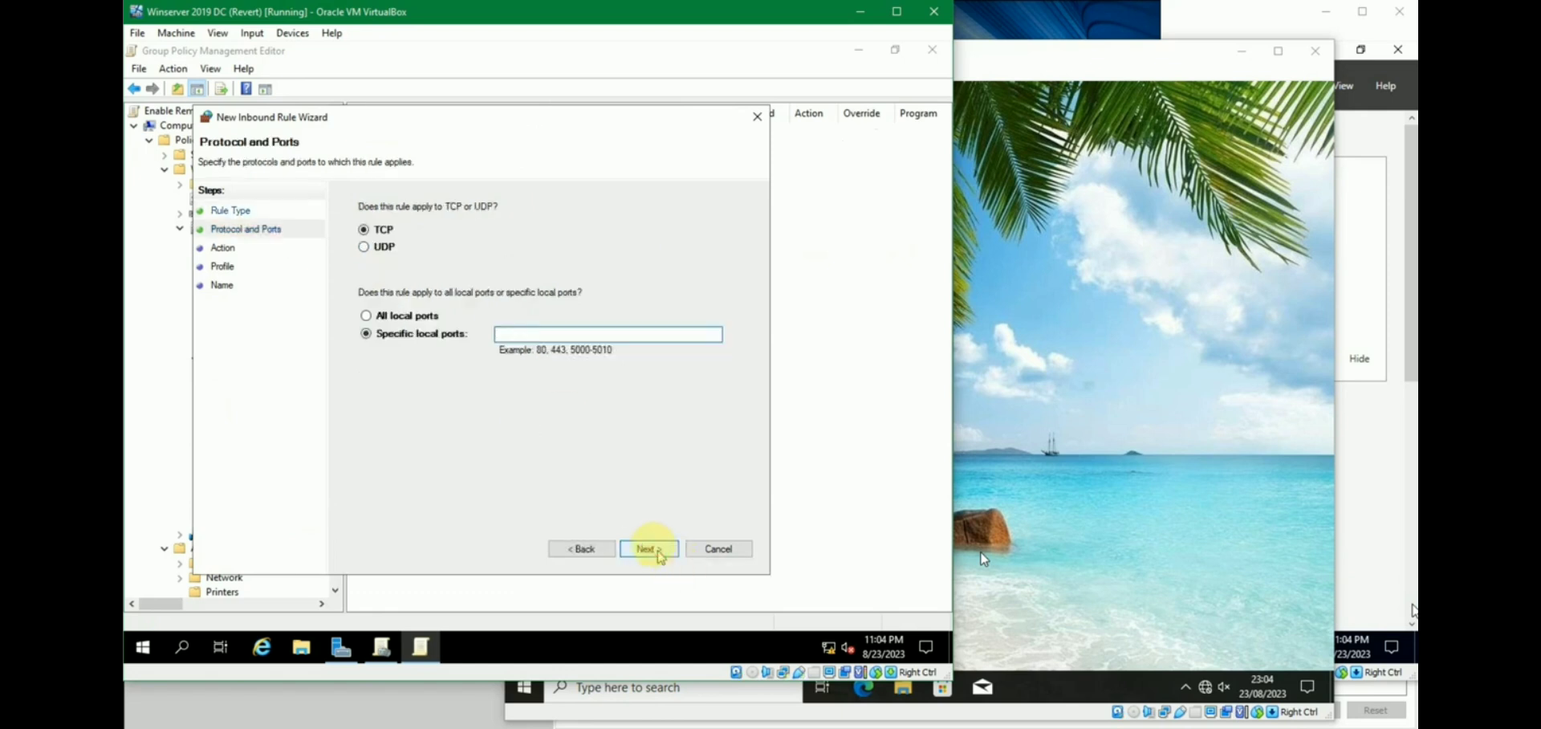
click(366, 231)
click(366, 333)
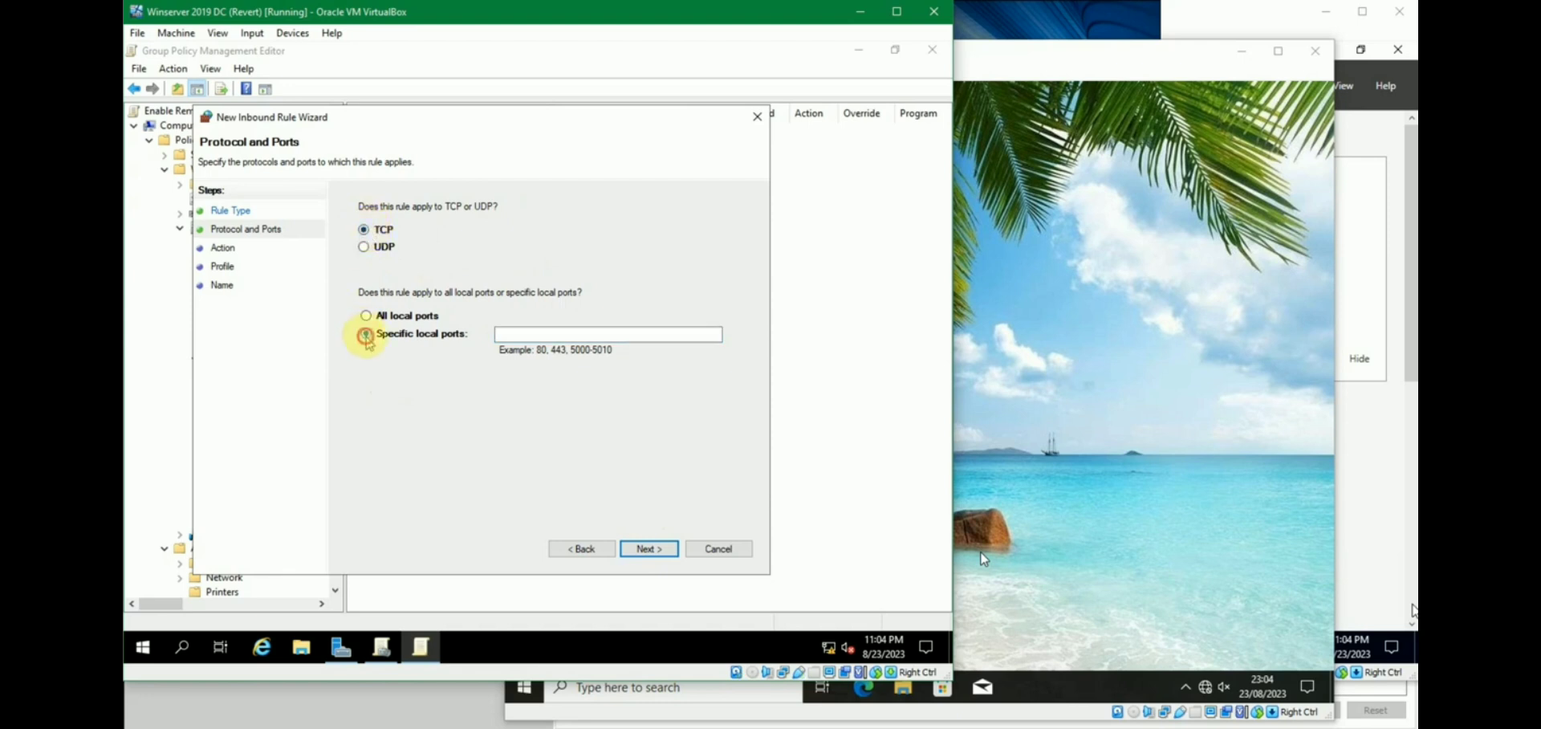
click(537, 336)
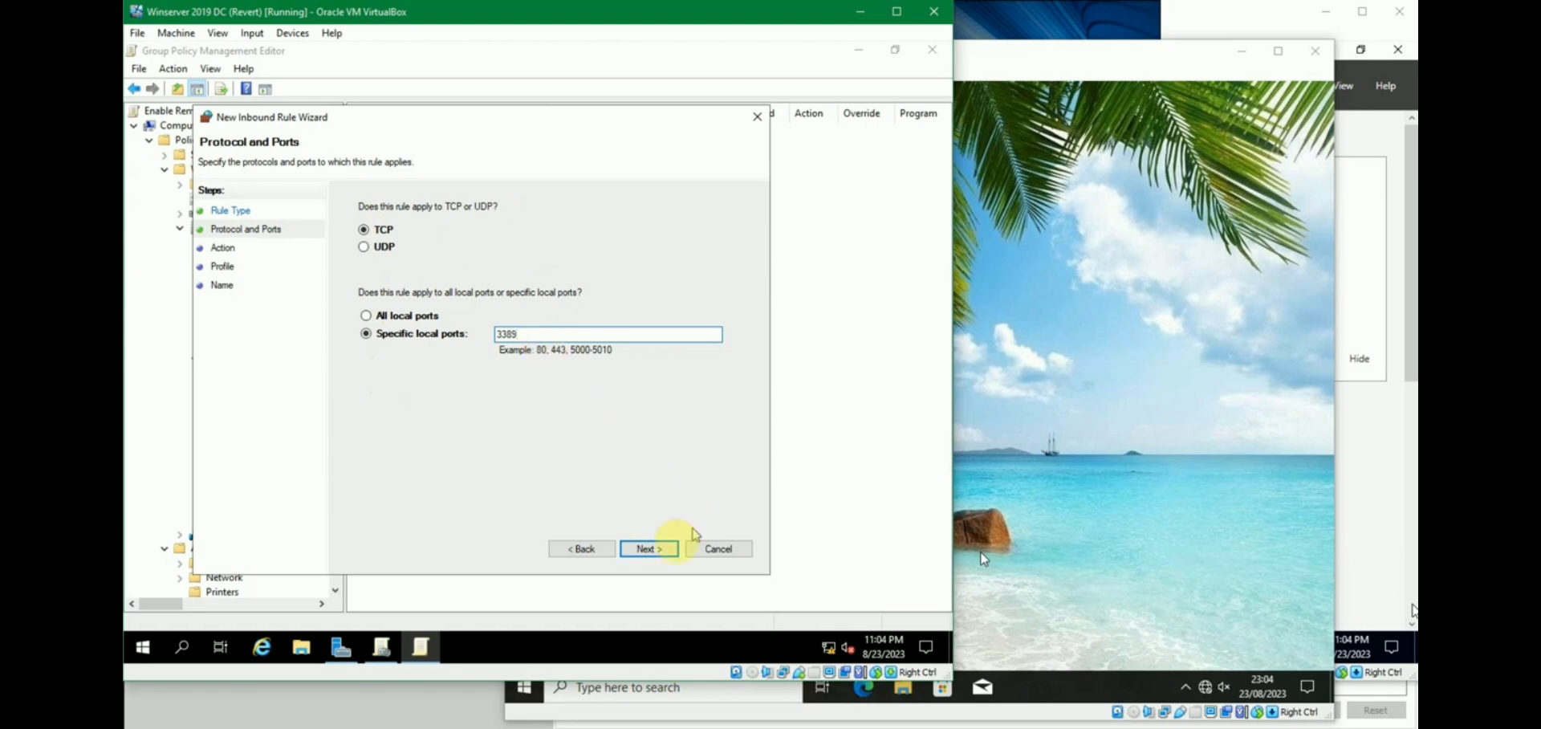
click(650, 548)
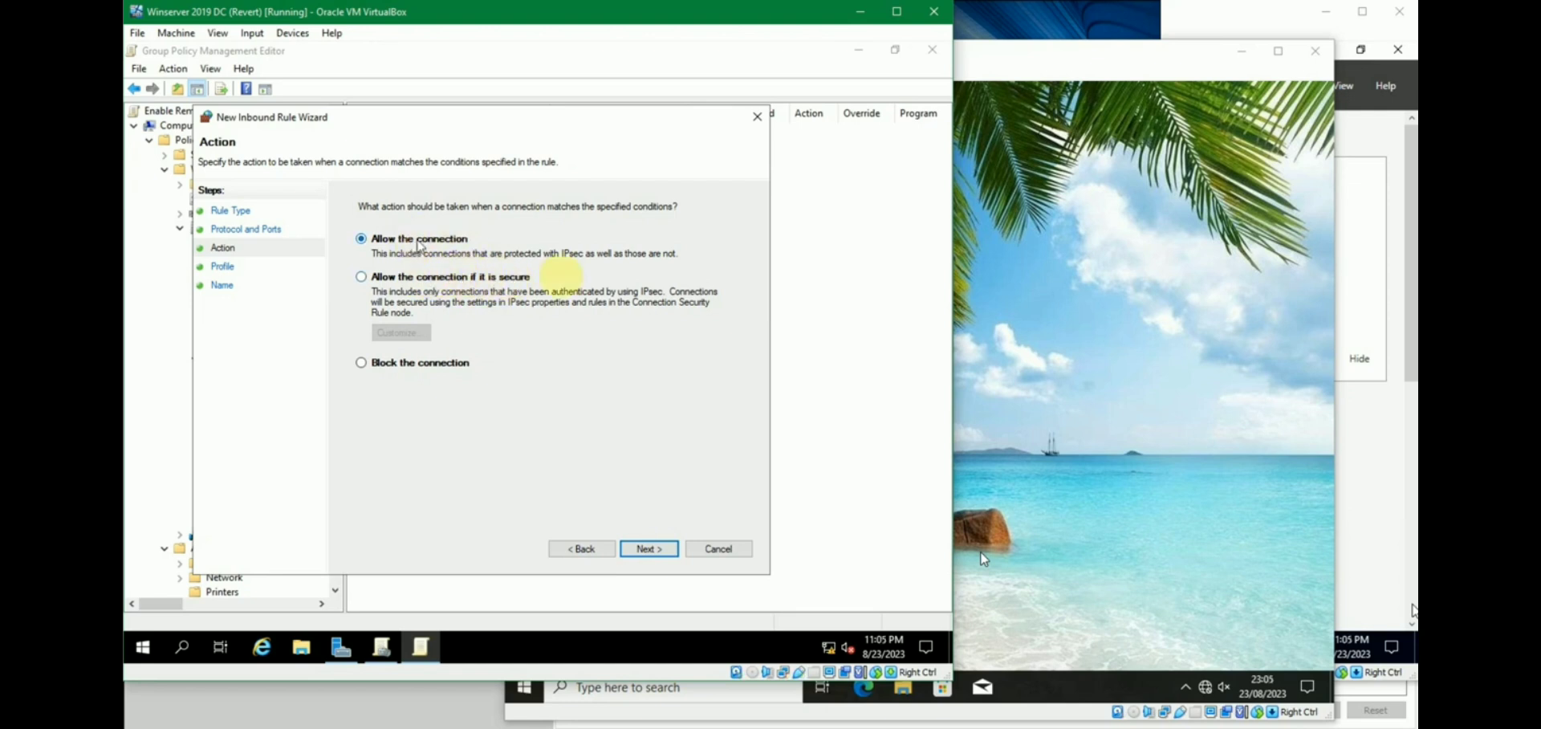
Allow the connection on all profiles, name it Remote Desktop Port with a 3389 description, and finish.
click(652, 549)
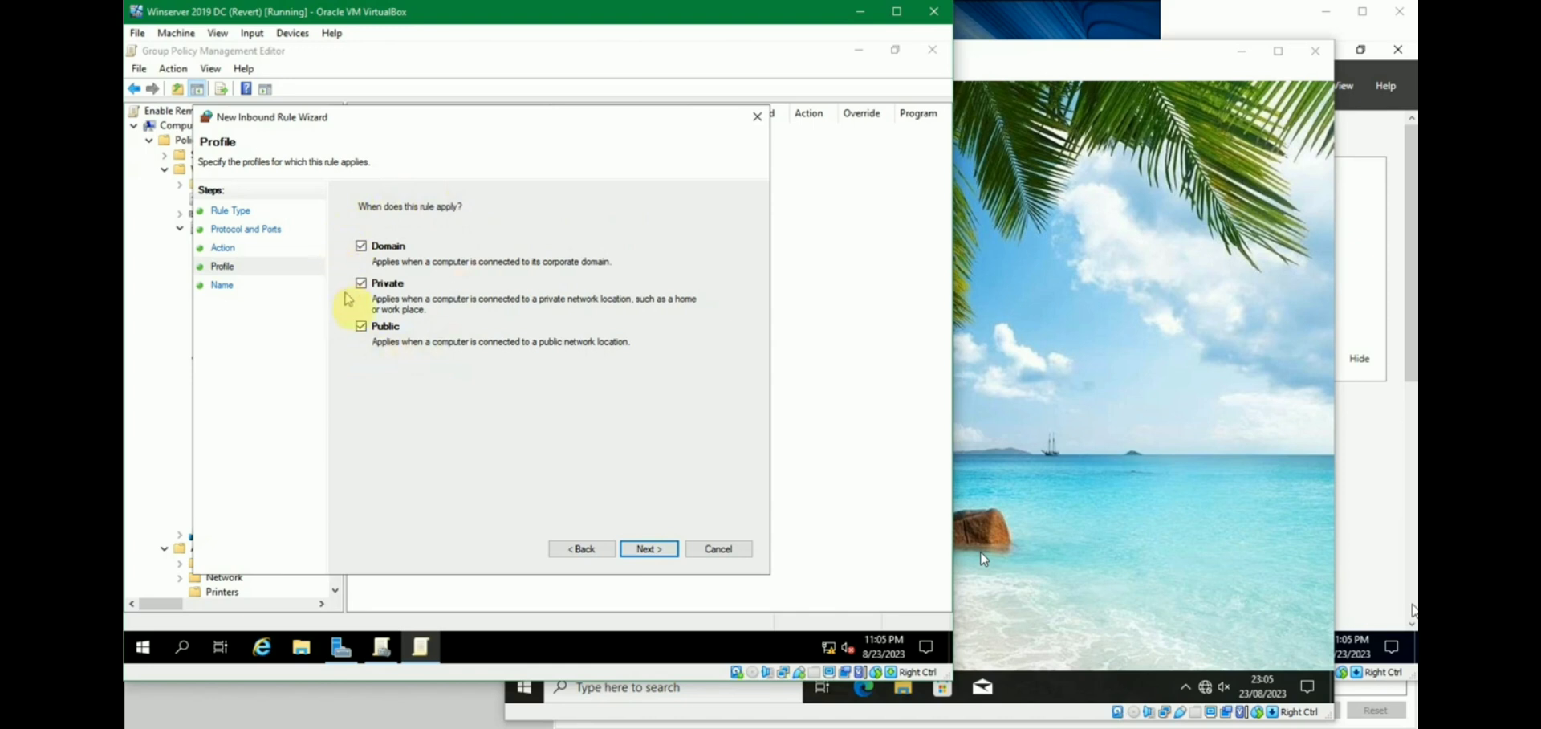
click(658, 551)
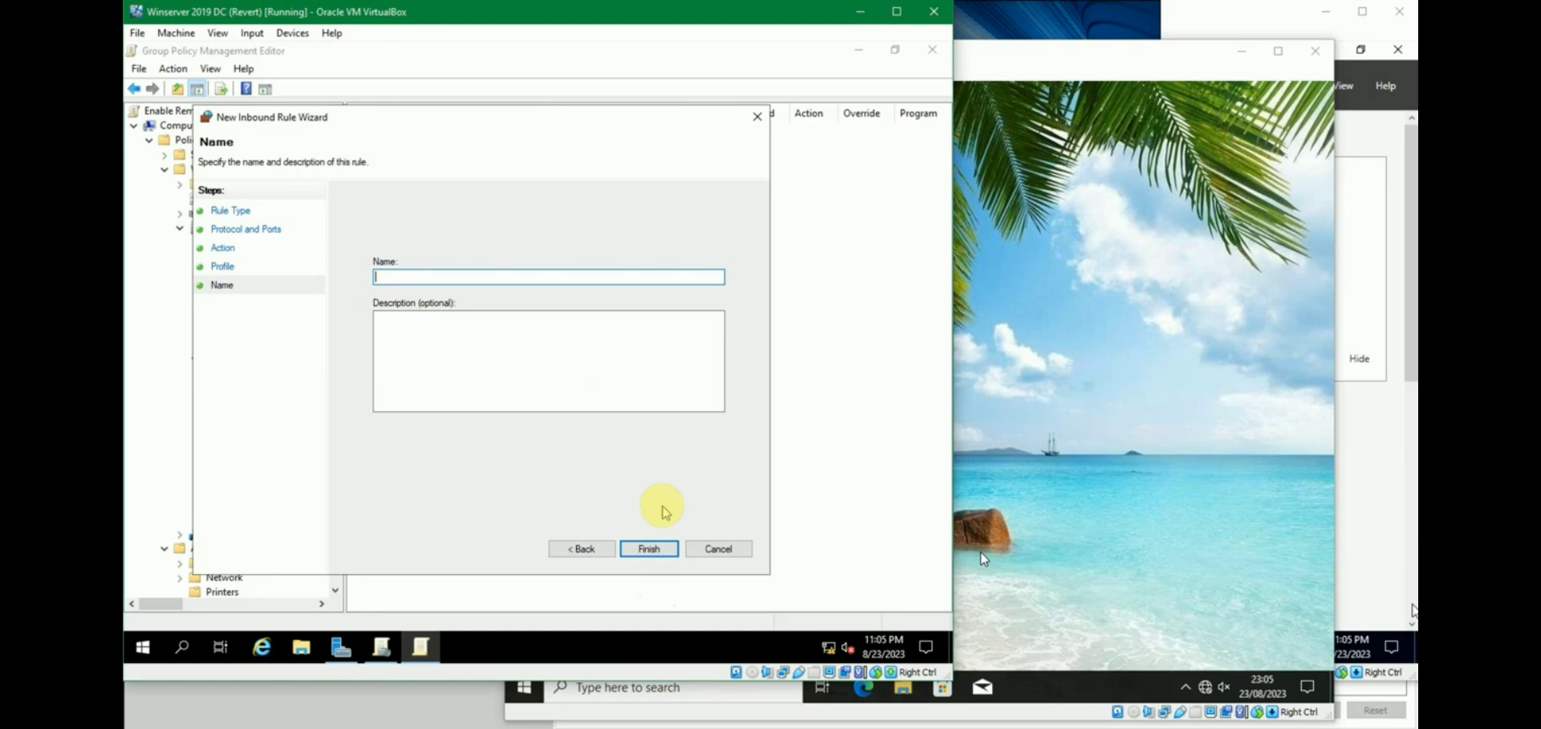
text(Remote Desktop Port)
key(ctrl+a)
key(ctrl+c)
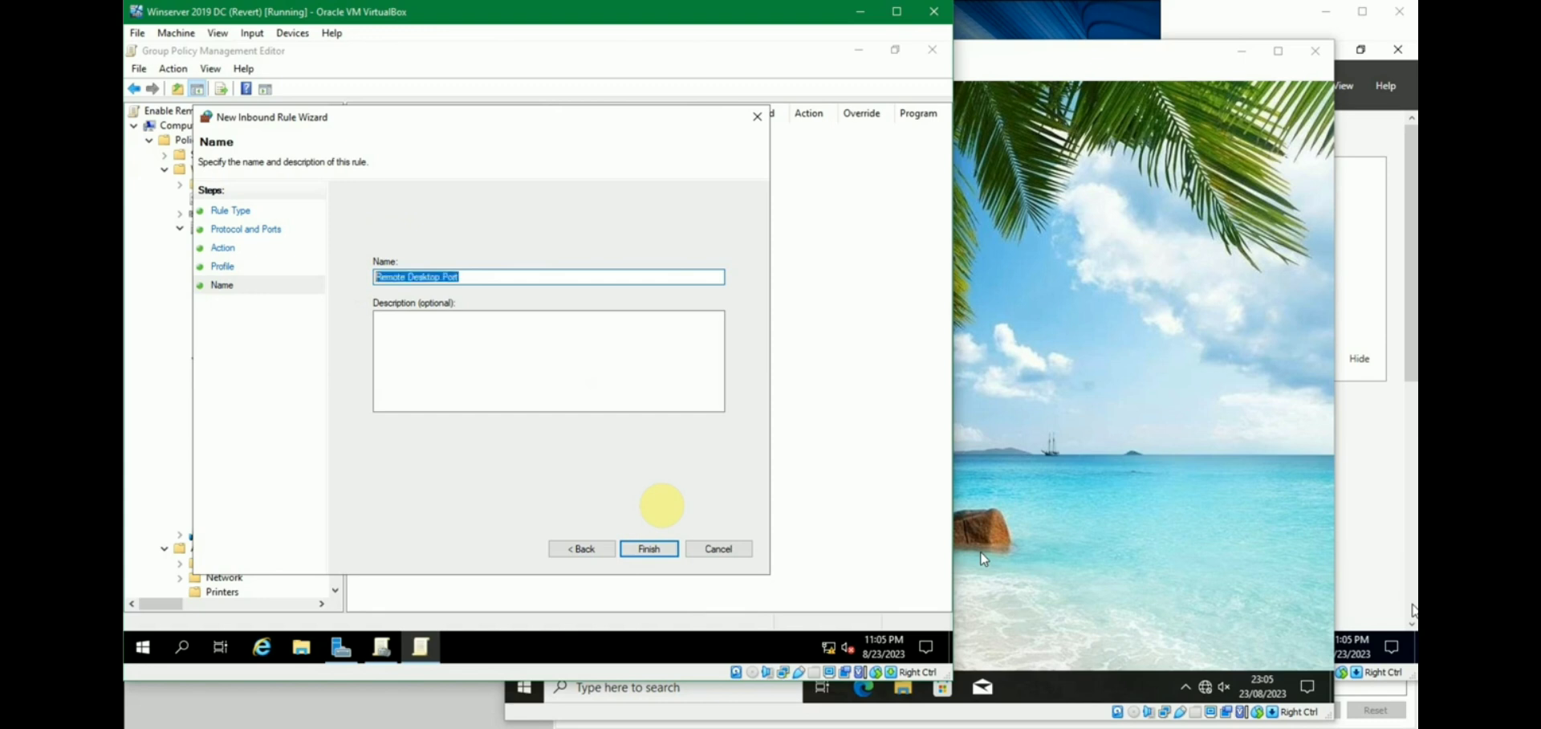
click(599, 348)
key(ctrl+v)
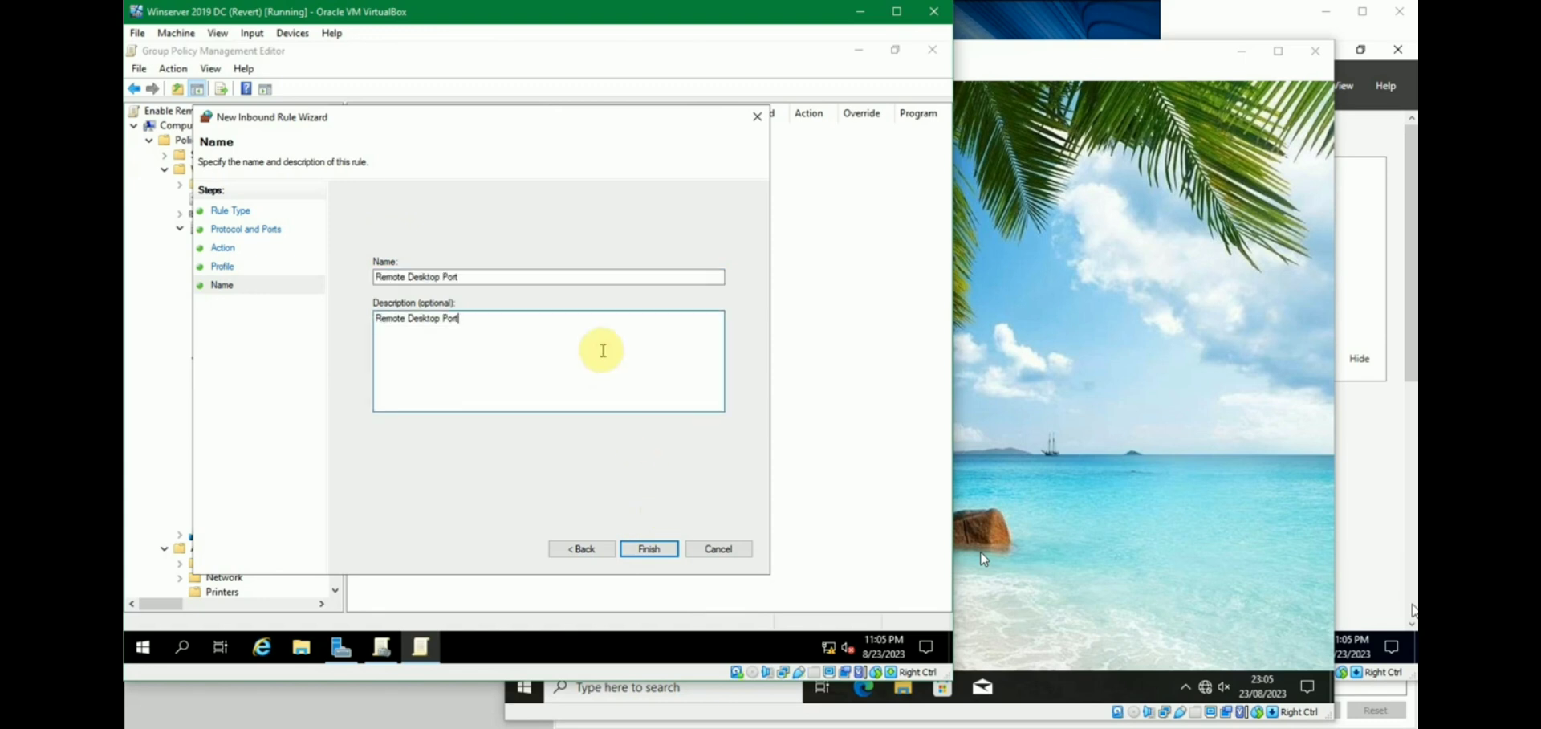
text(3389)
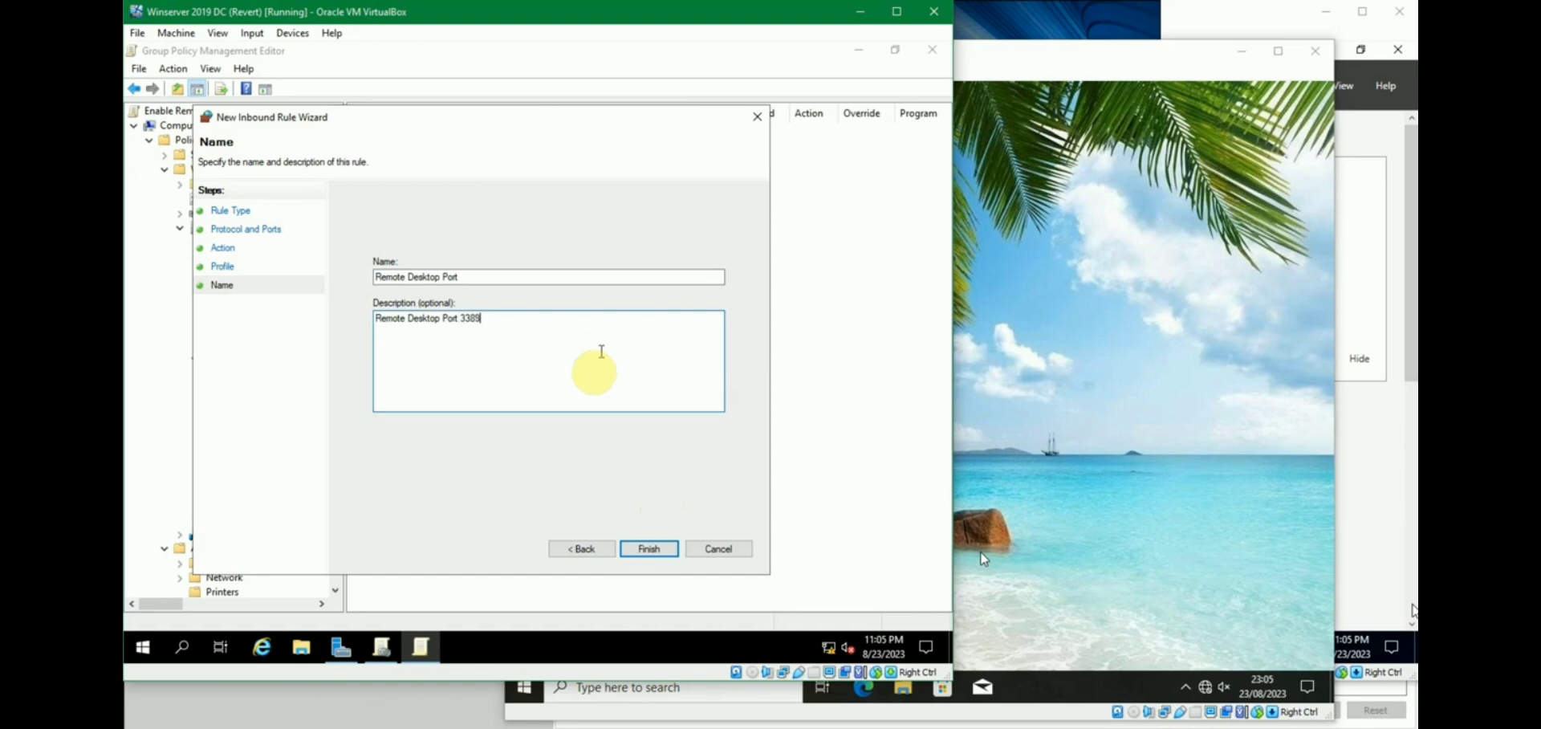
click(647, 548)
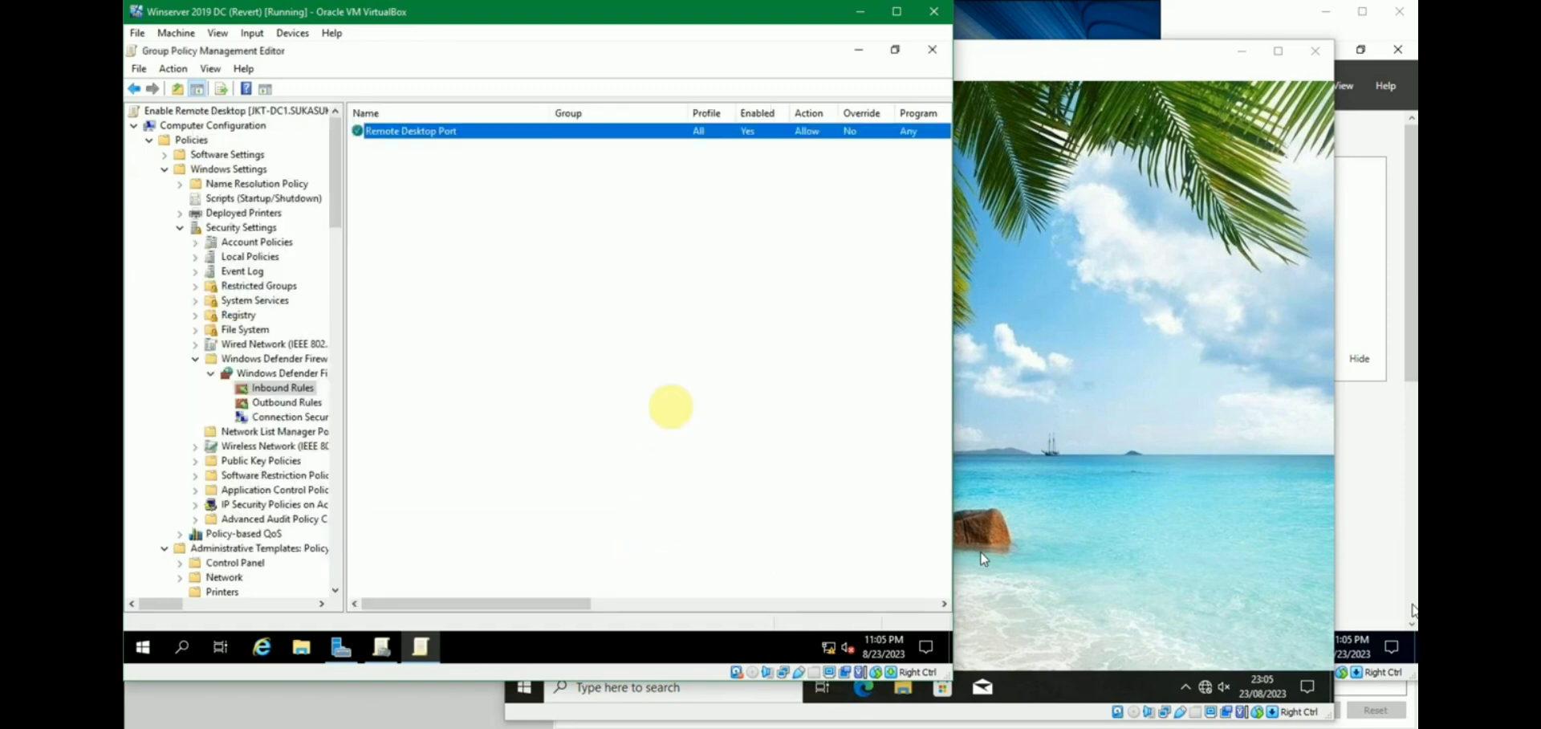
click(658, 259)
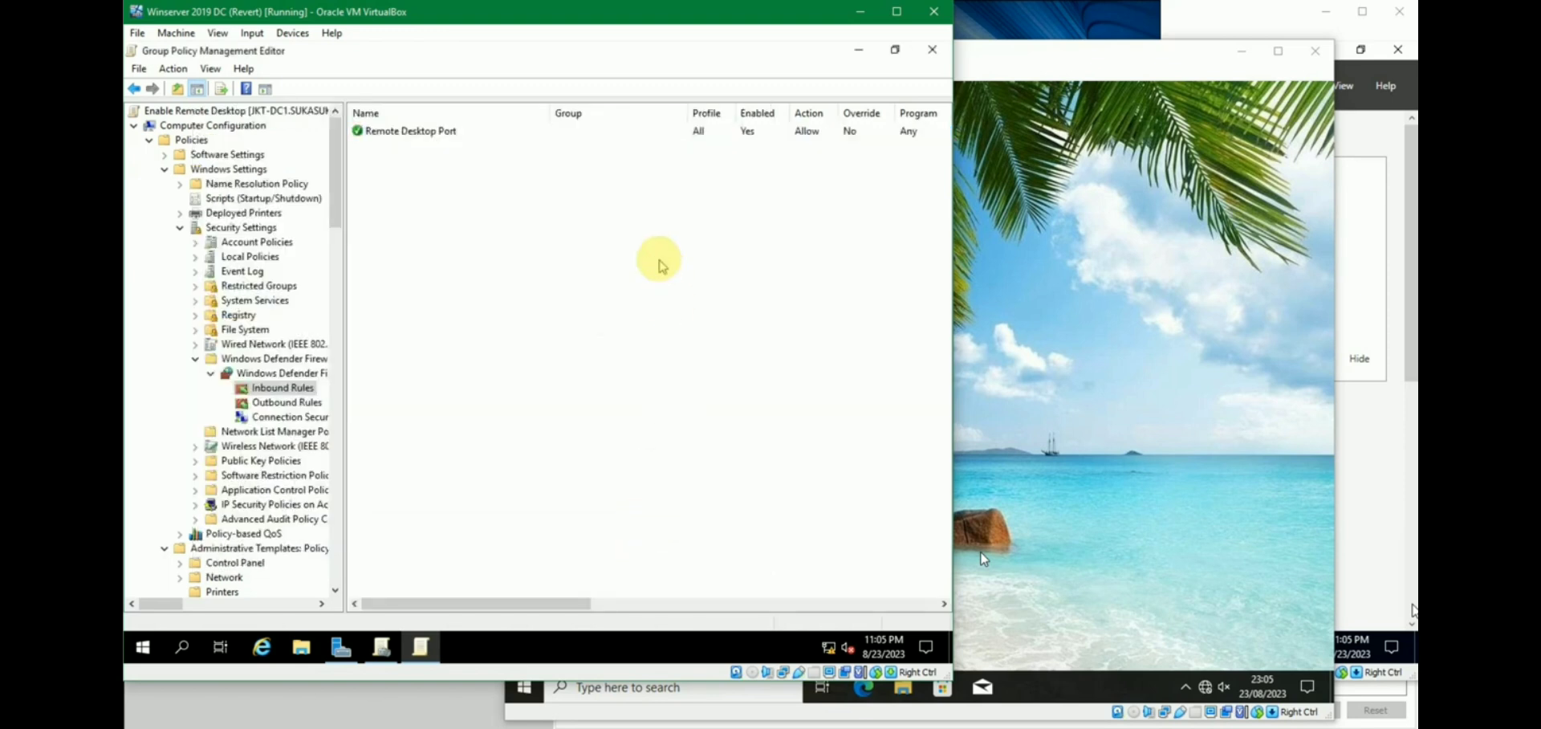
click(445, 131)
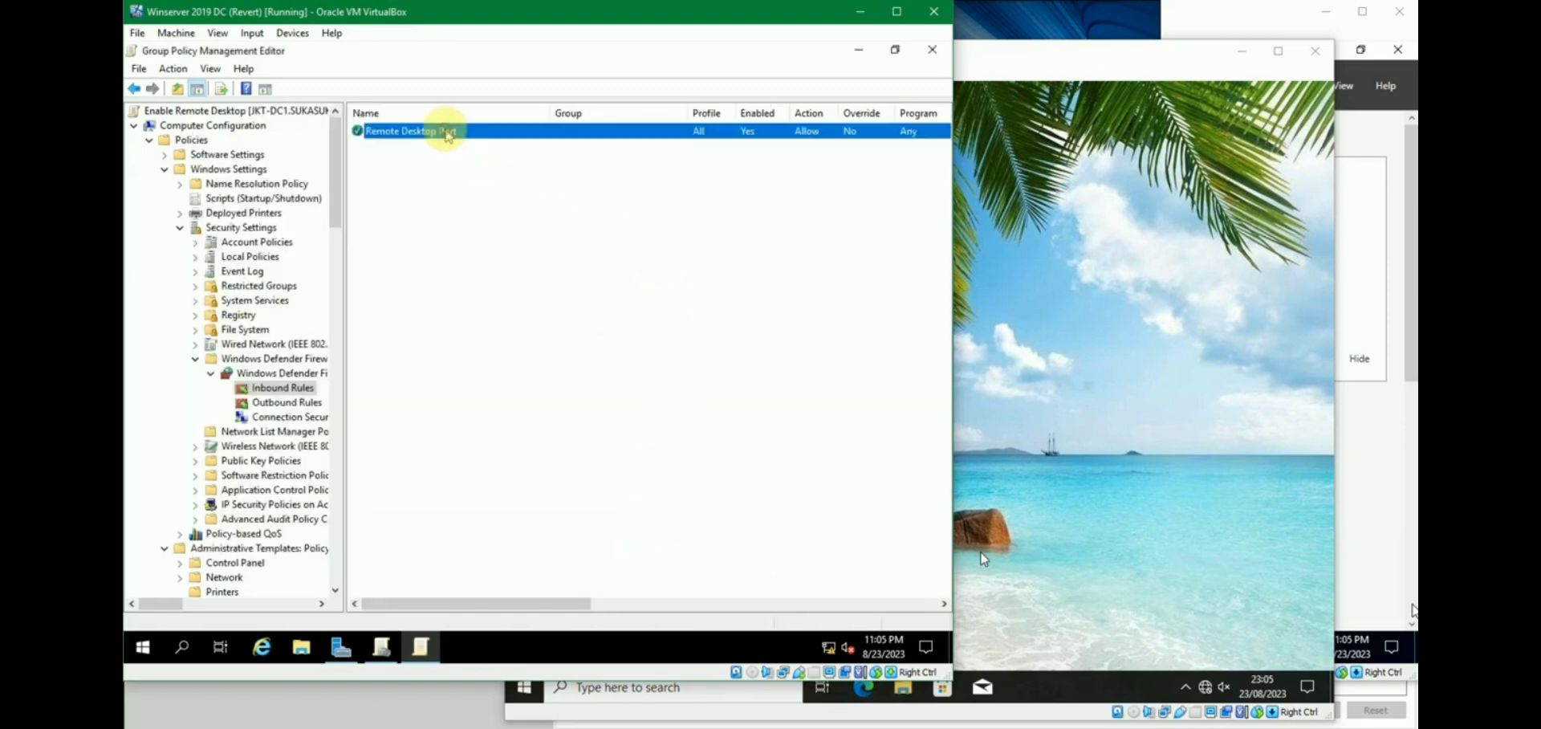
double_click(617, 133)
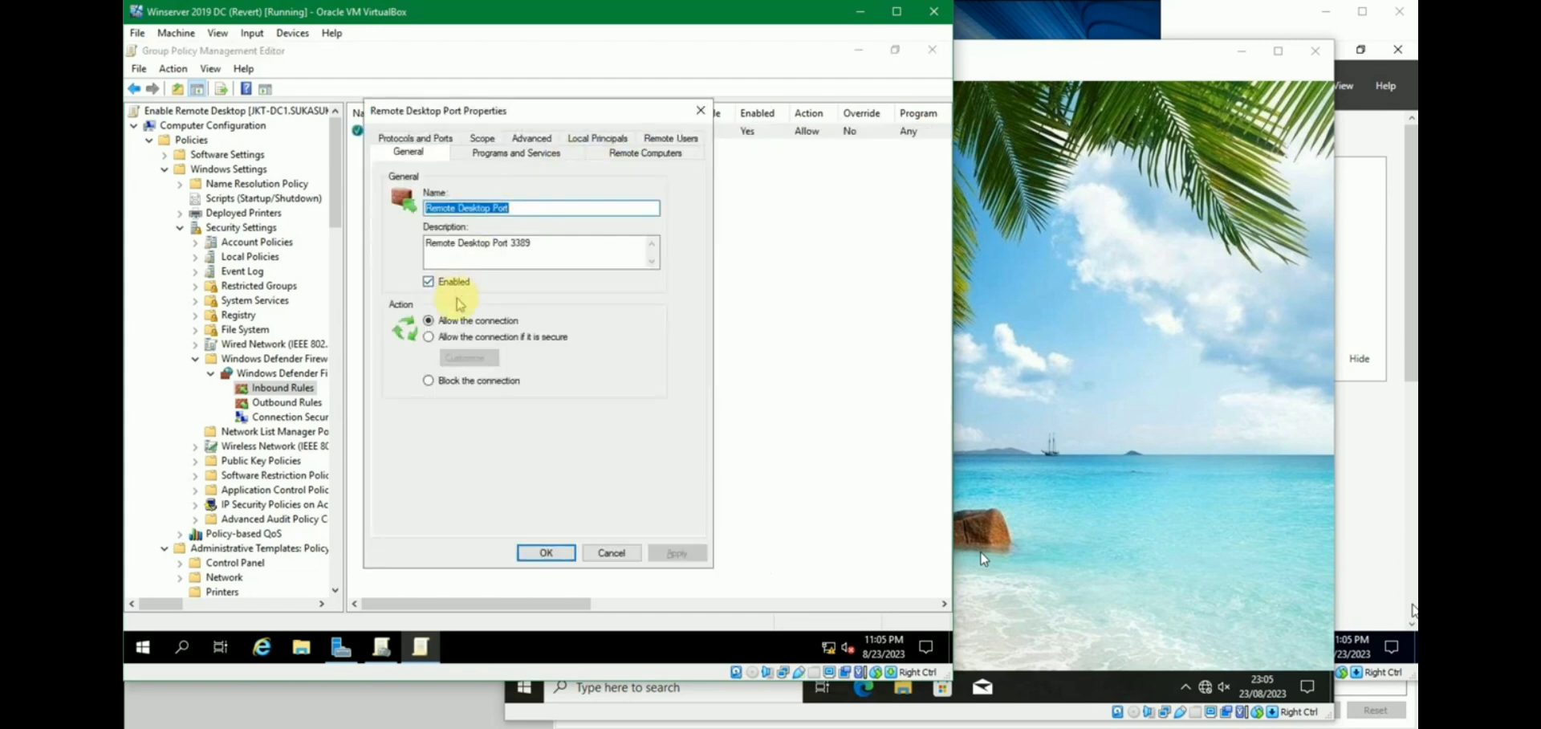
click(517, 152)
click(658, 141)
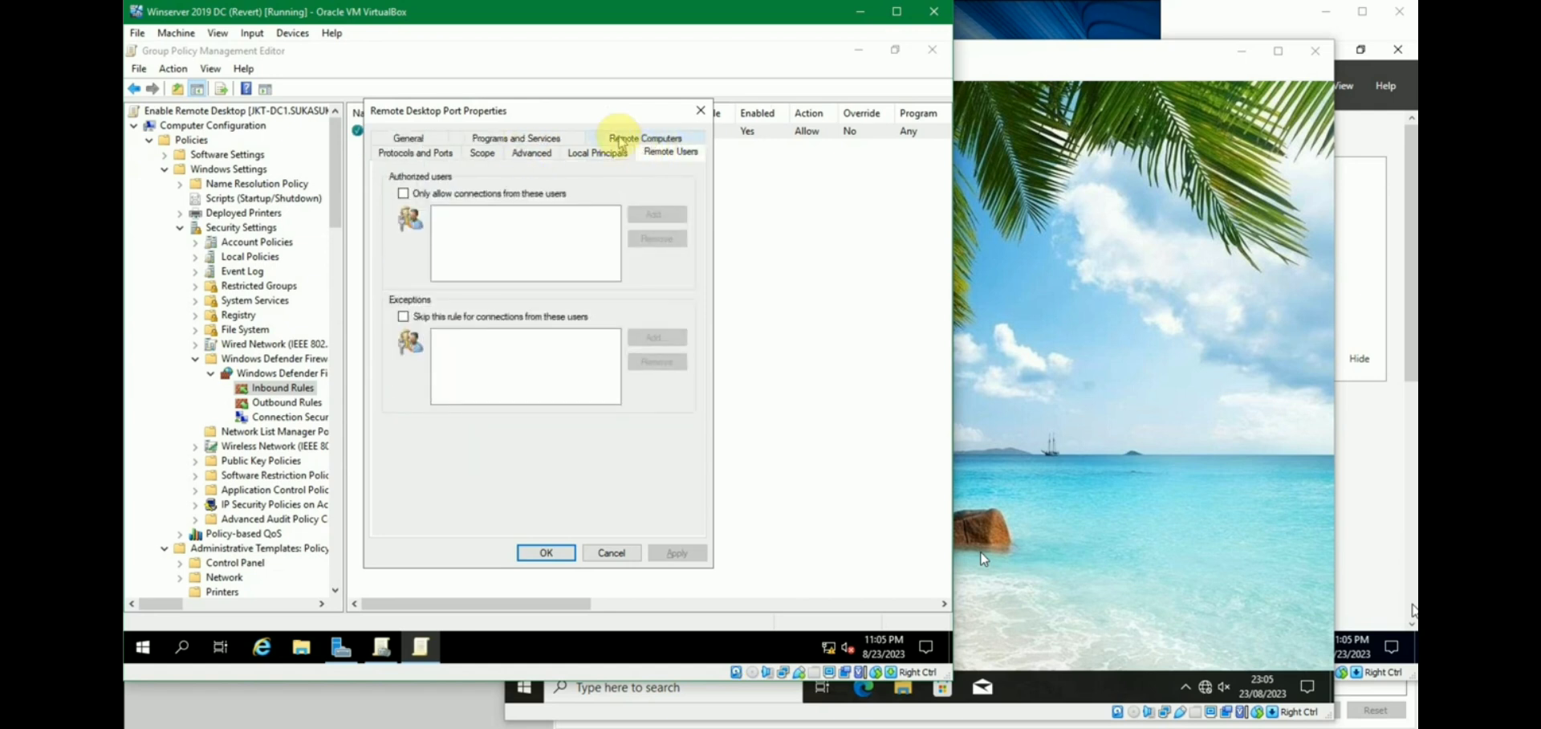
click(636, 138)
click(492, 155)
click(407, 151)
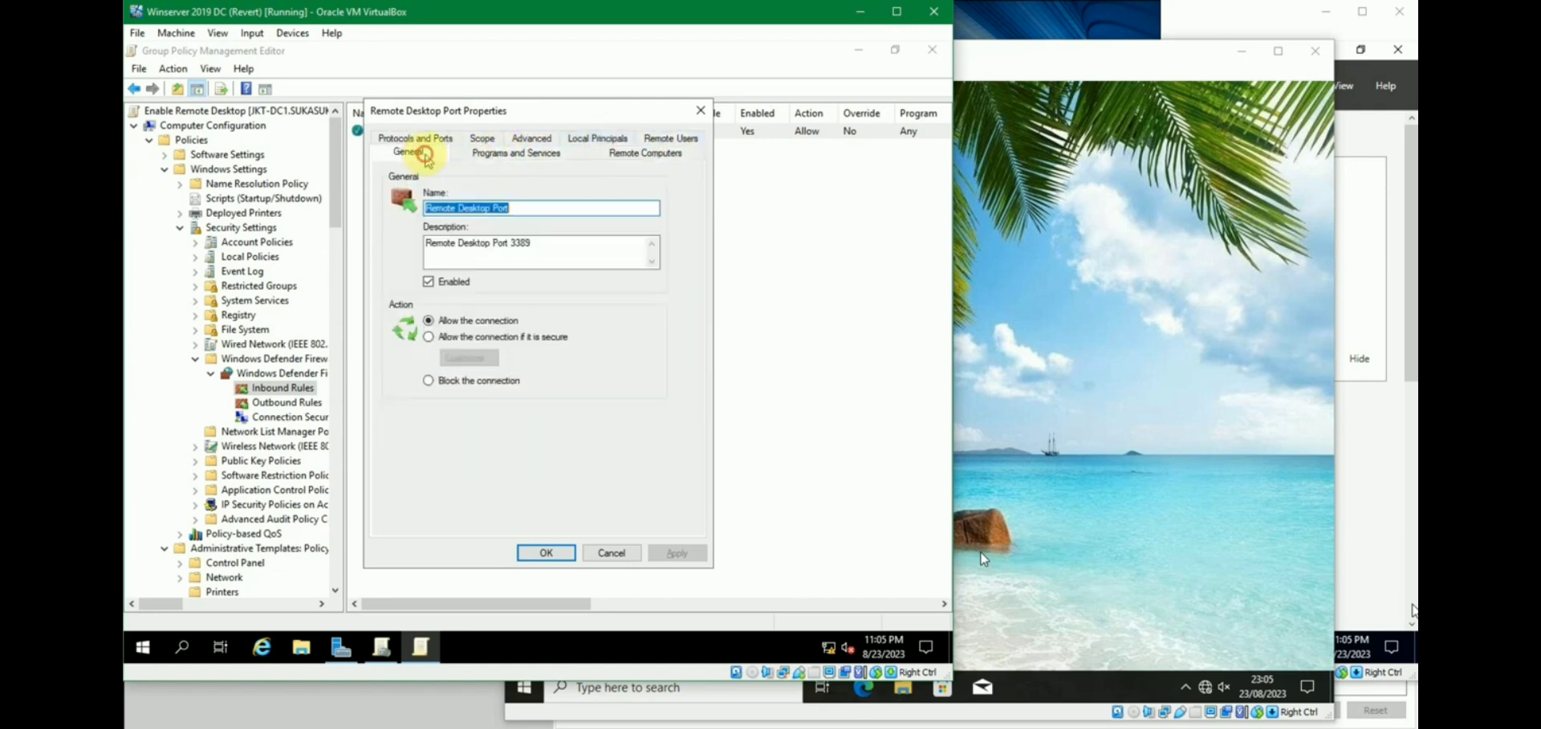
click(410, 143)
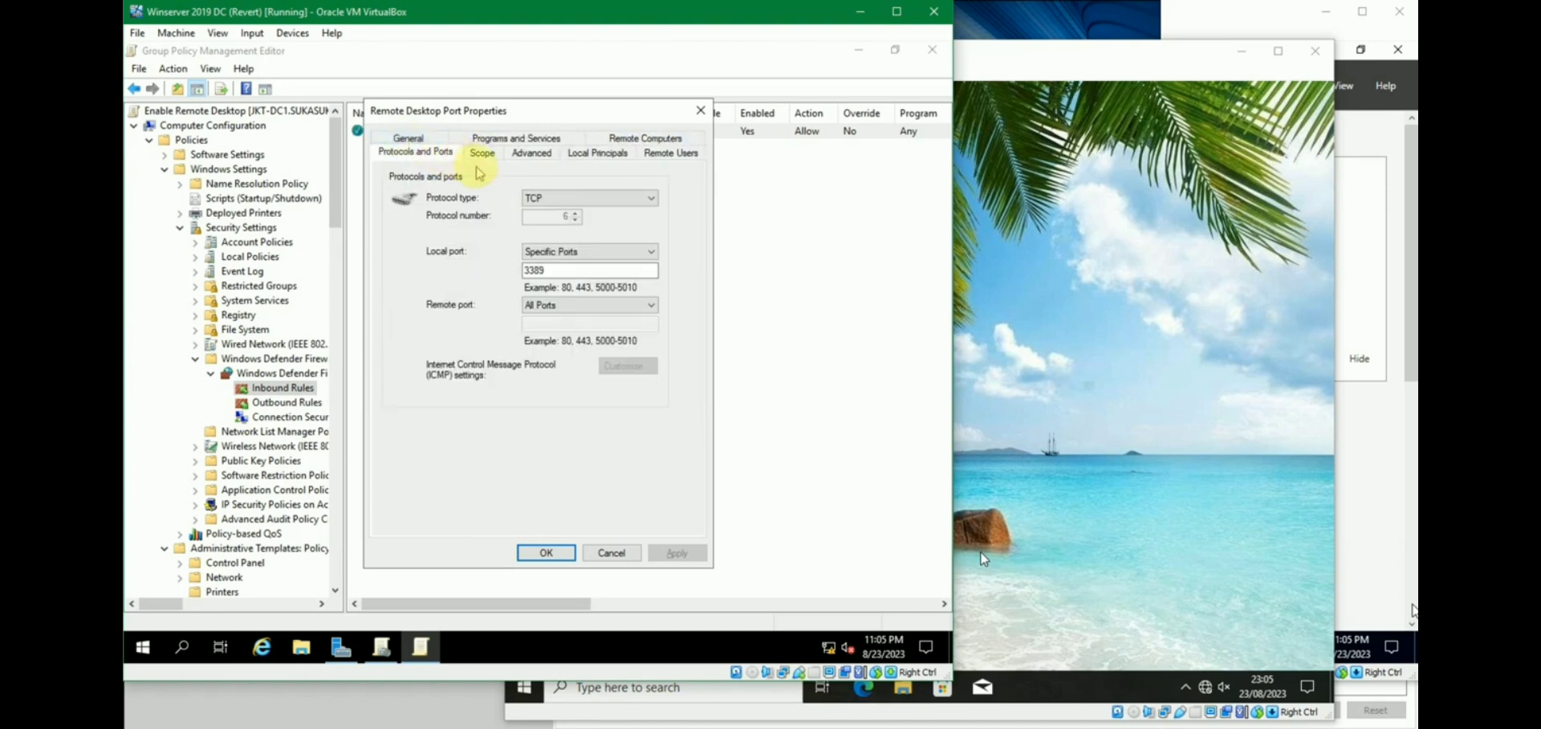
click(545, 553)
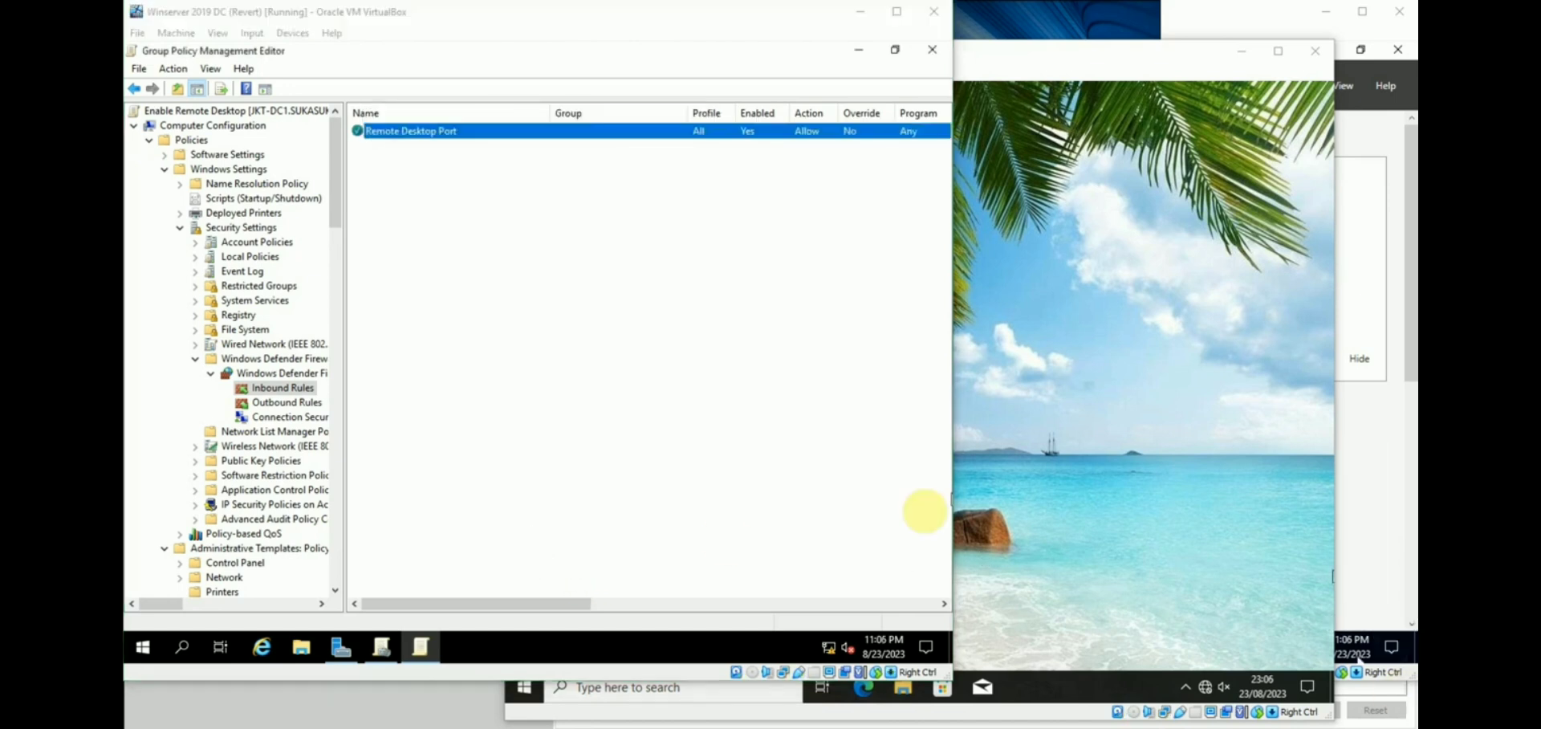
click(627, 365)
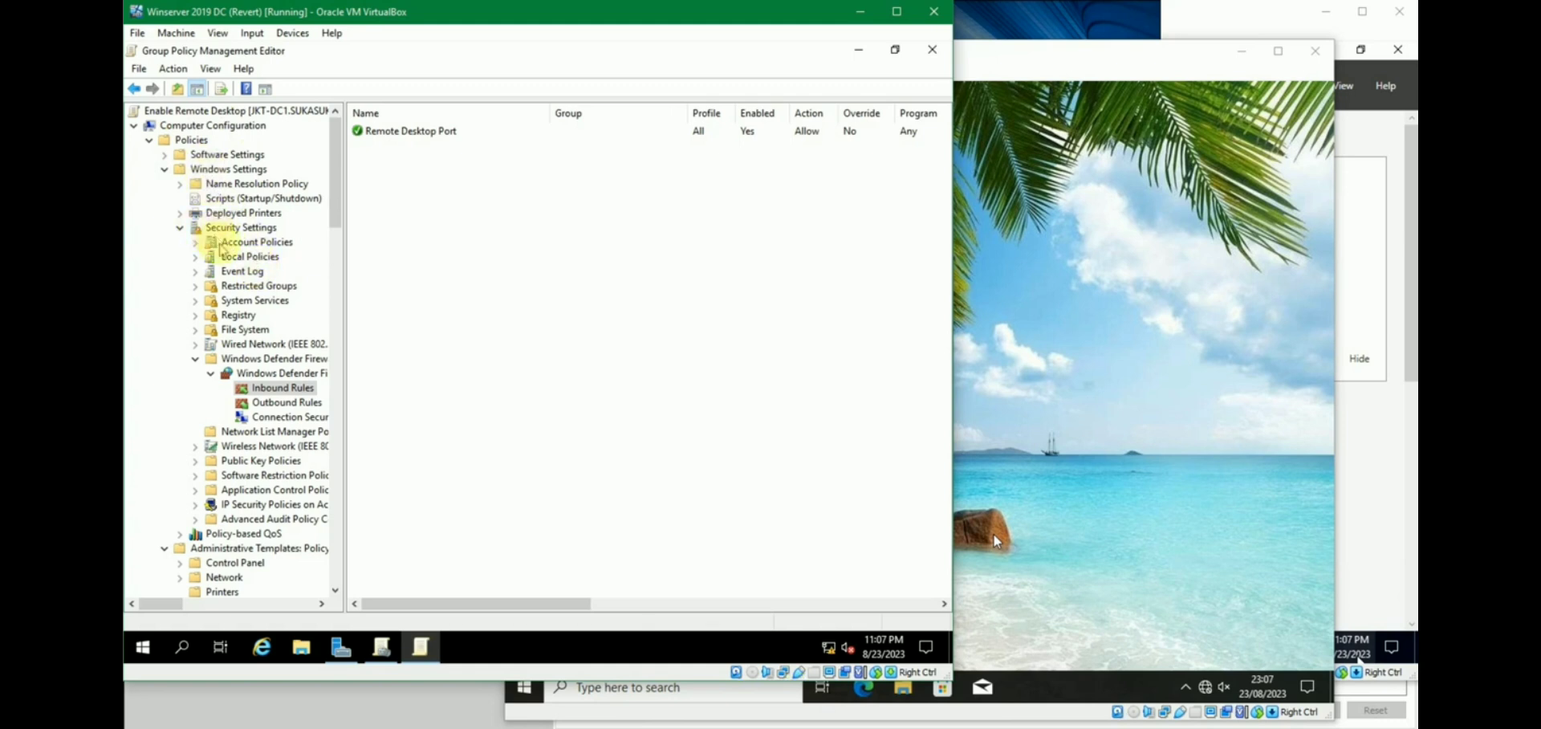
Under Restricted Groups, add the Remote Desktop Users group, found by searching 'remote'.
click(248, 286)
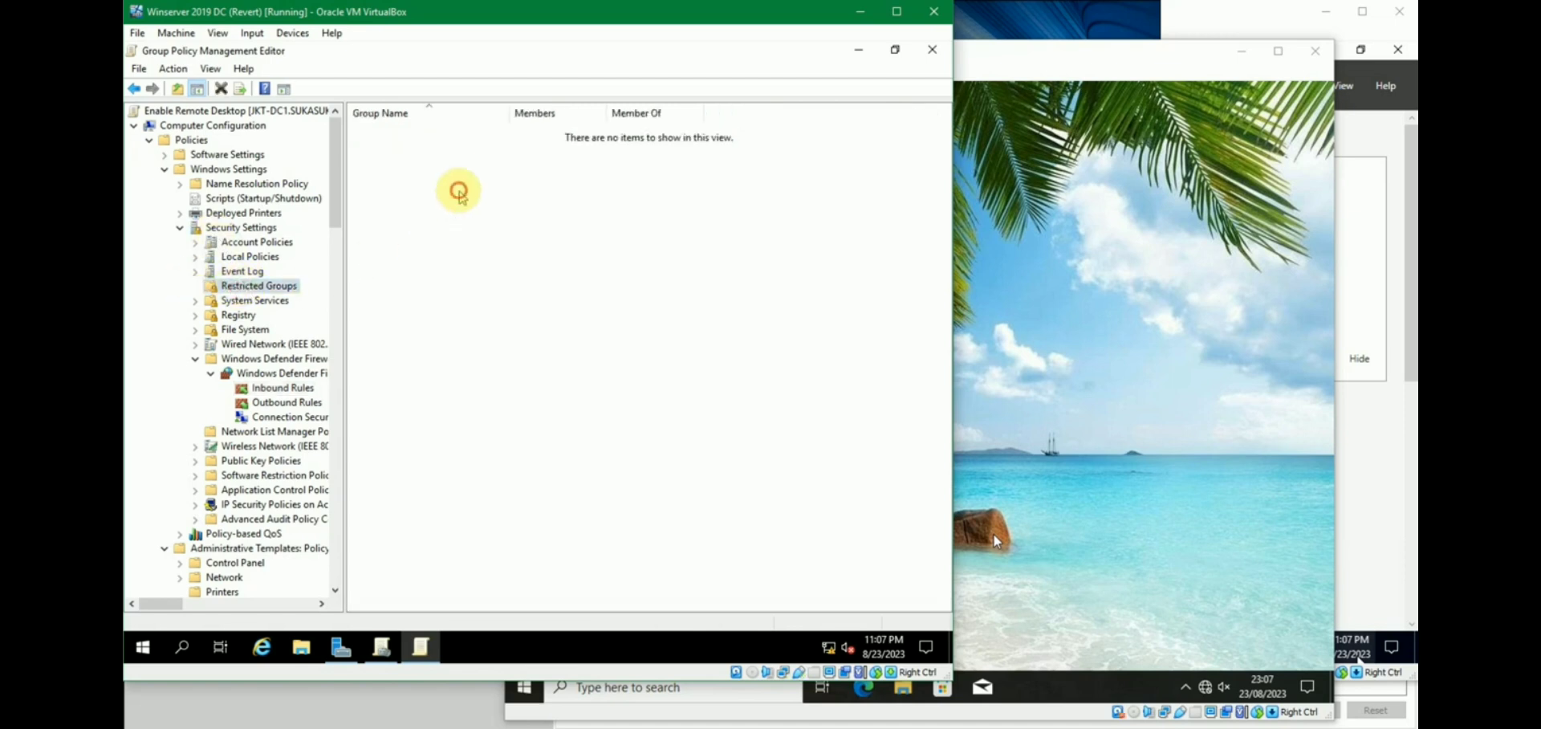
right_click(520, 178)
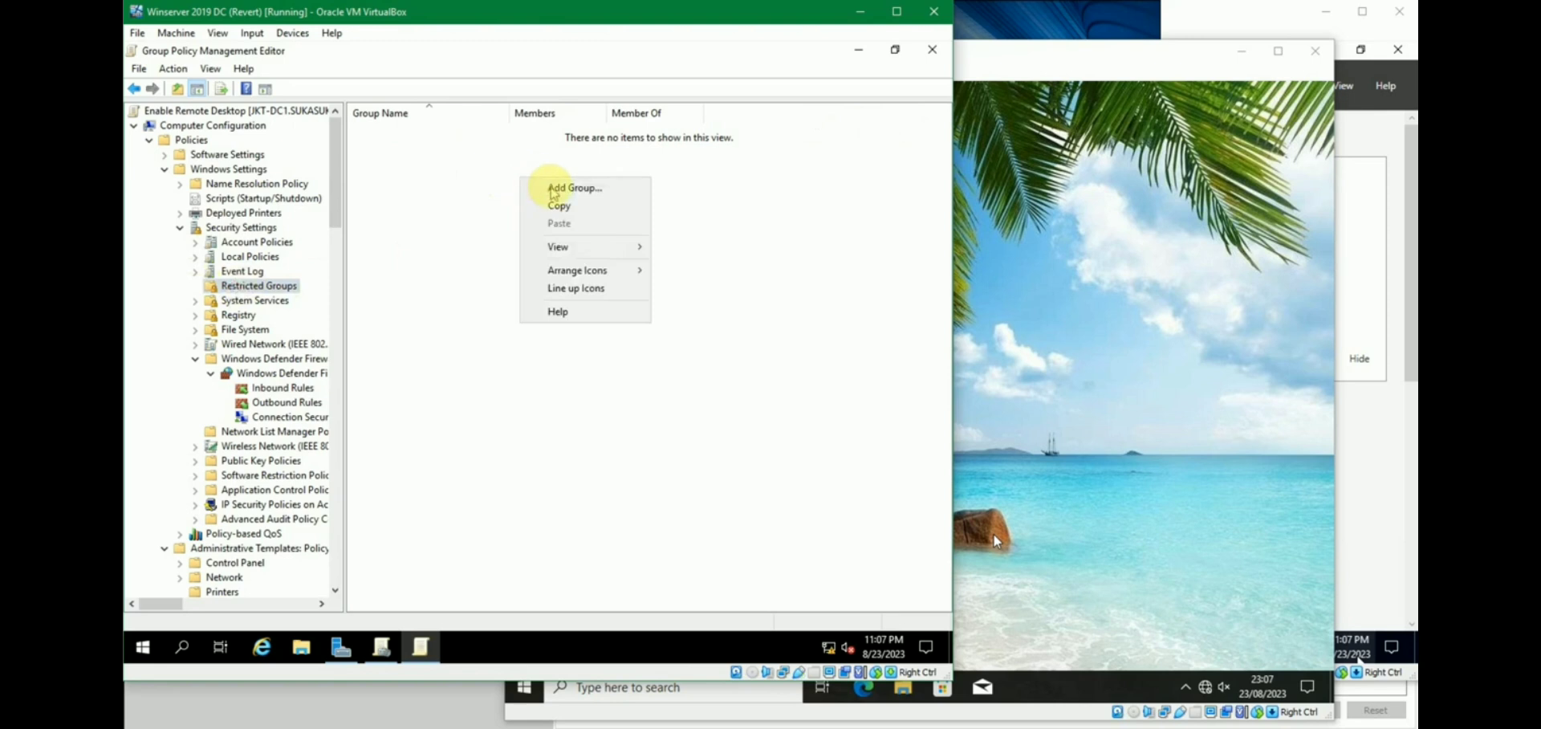
click(553, 189)
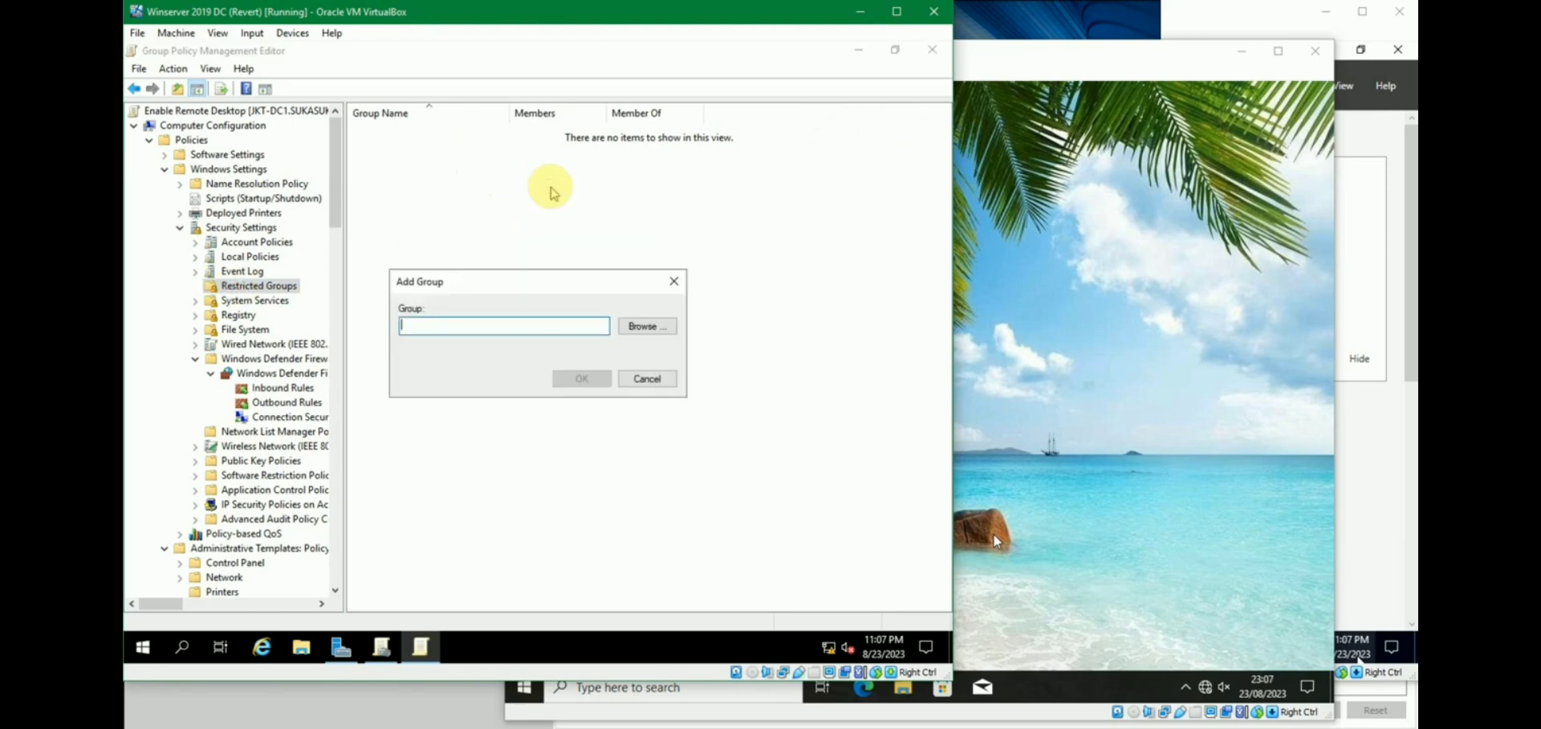
click(650, 326)
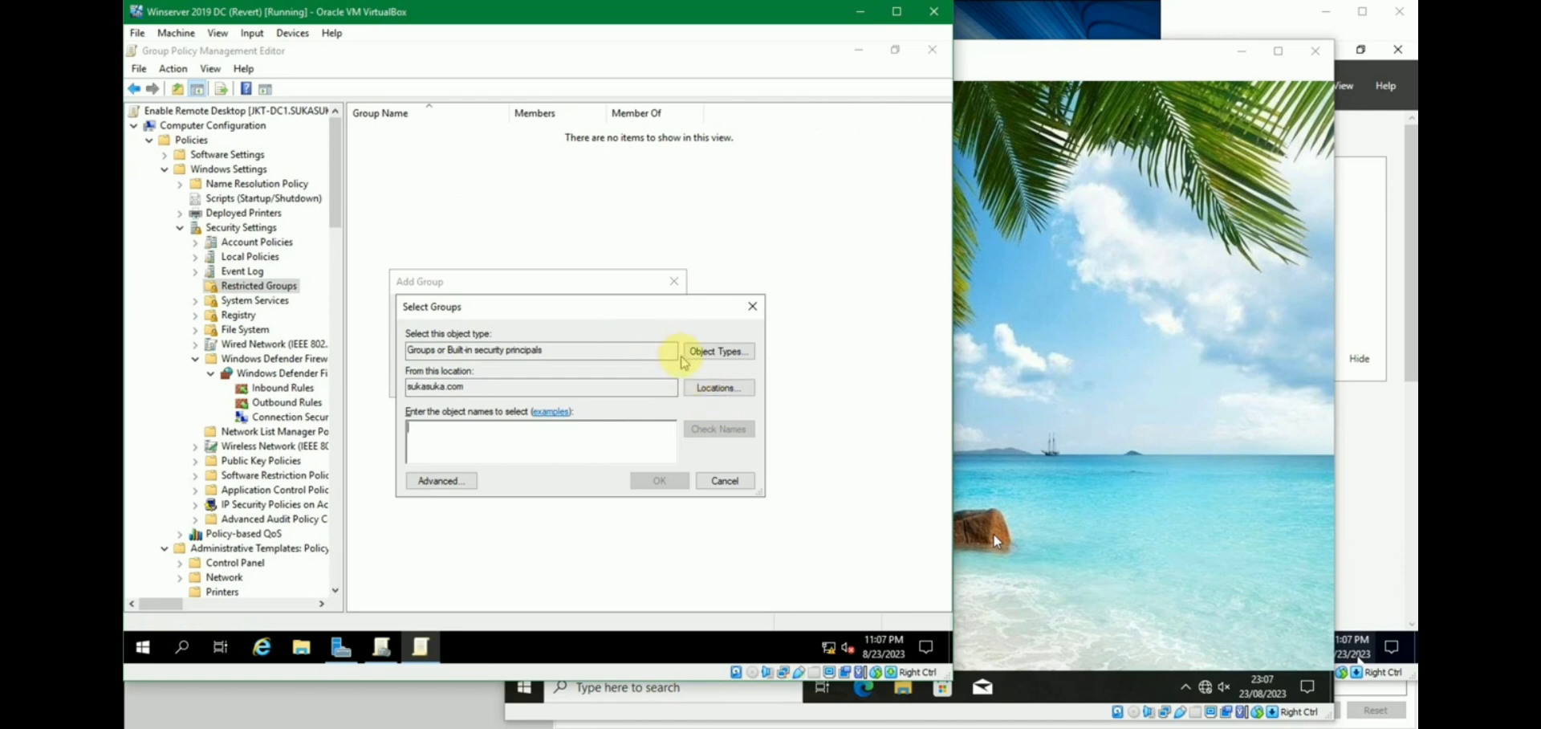
text(remote)
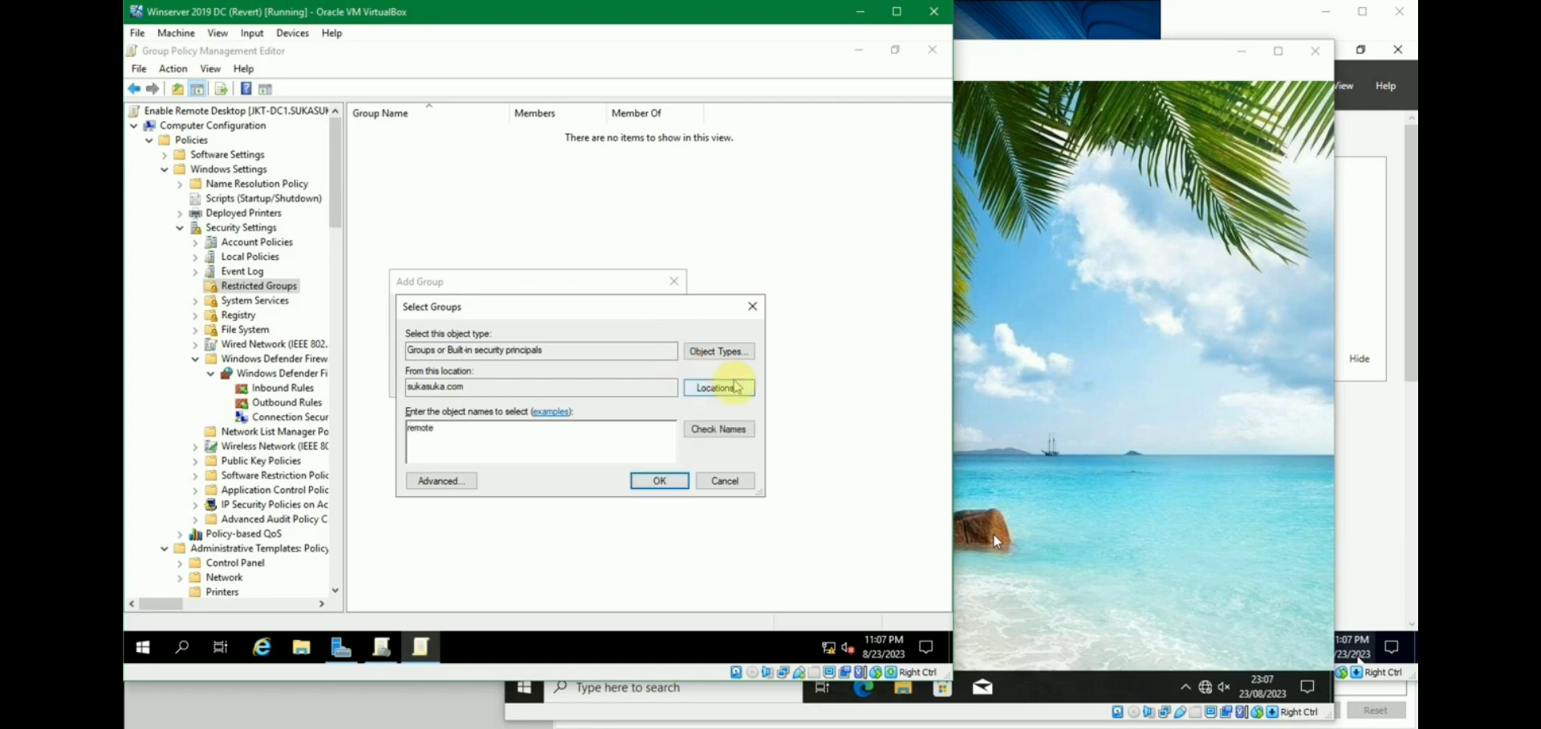
click(718, 428)
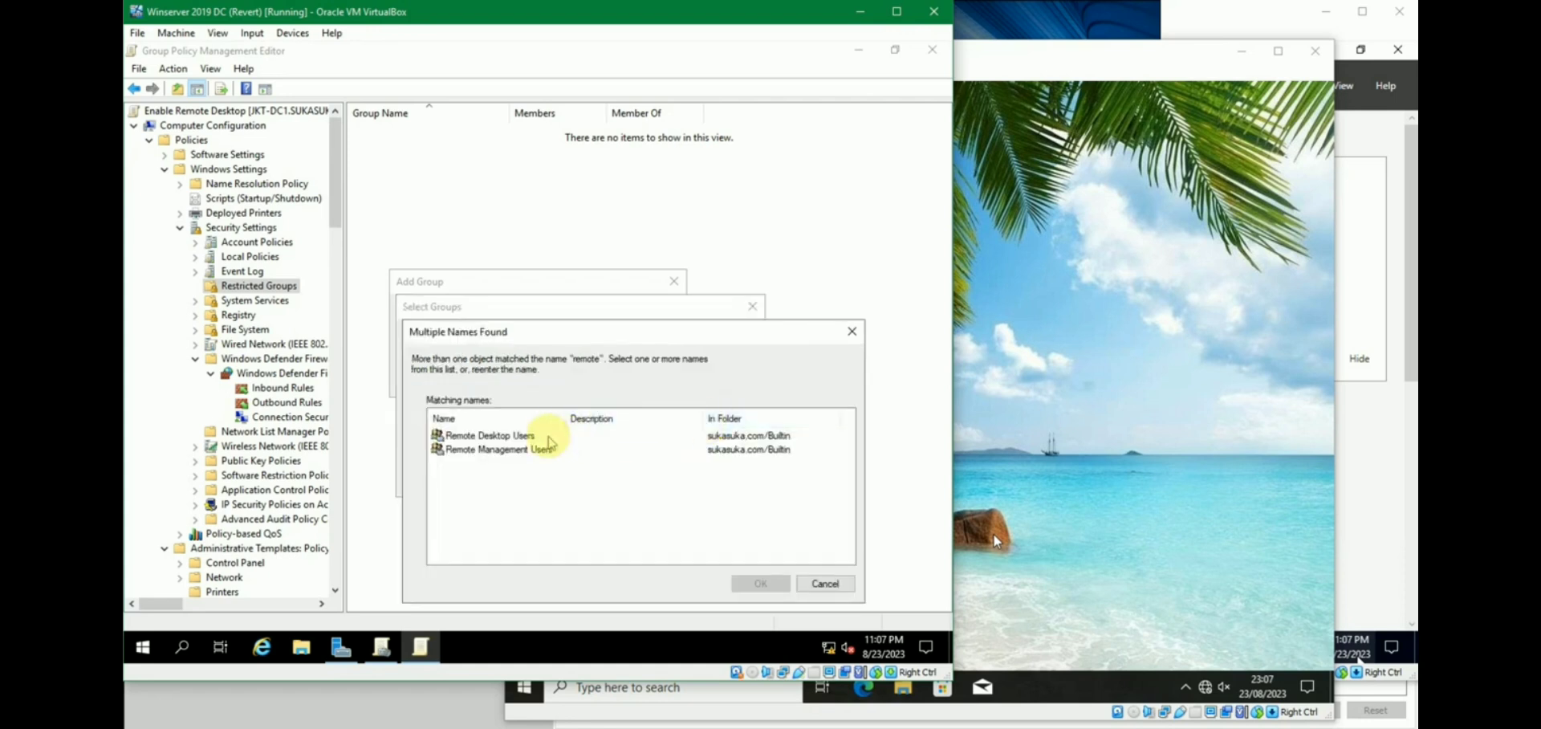
click(536, 440)
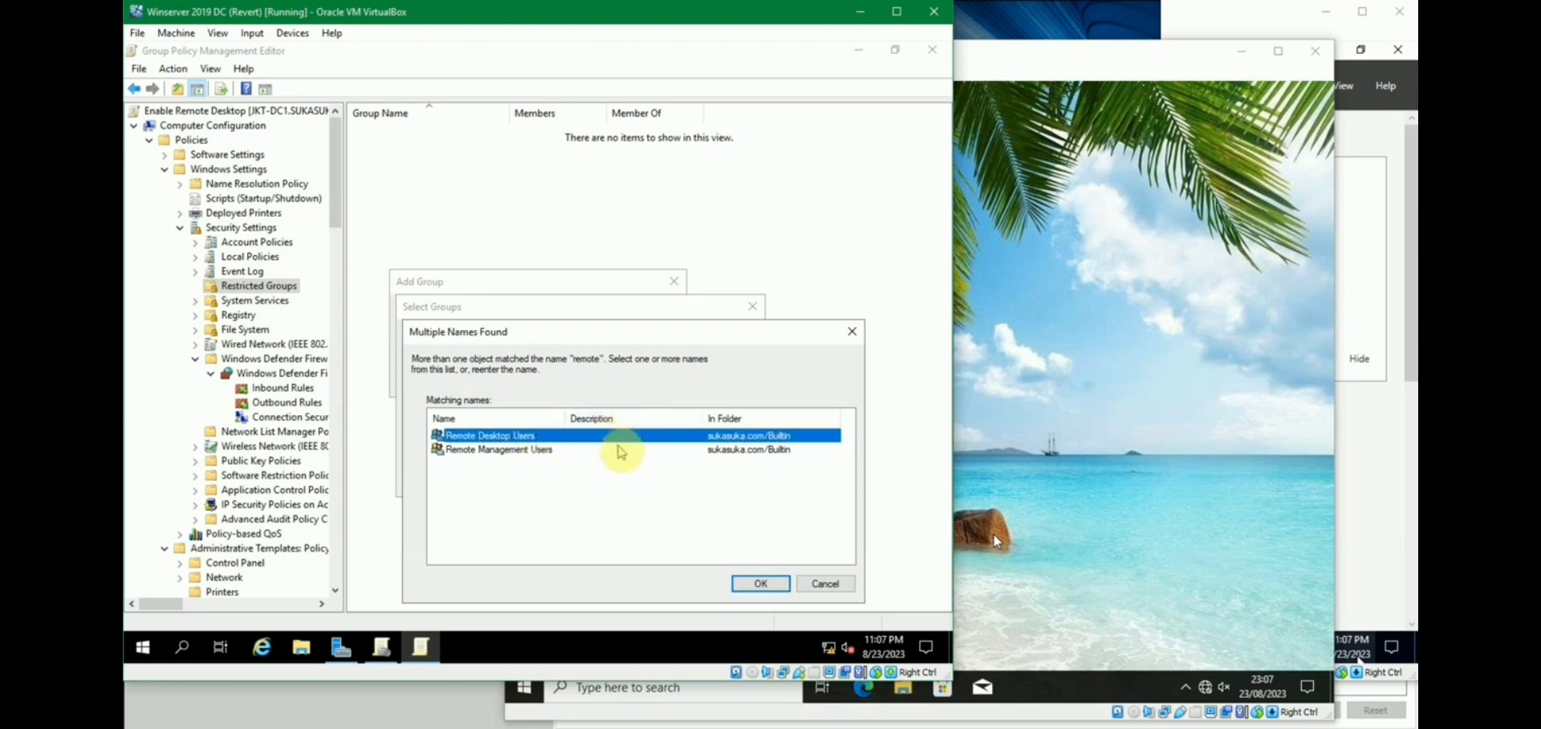
click(759, 583)
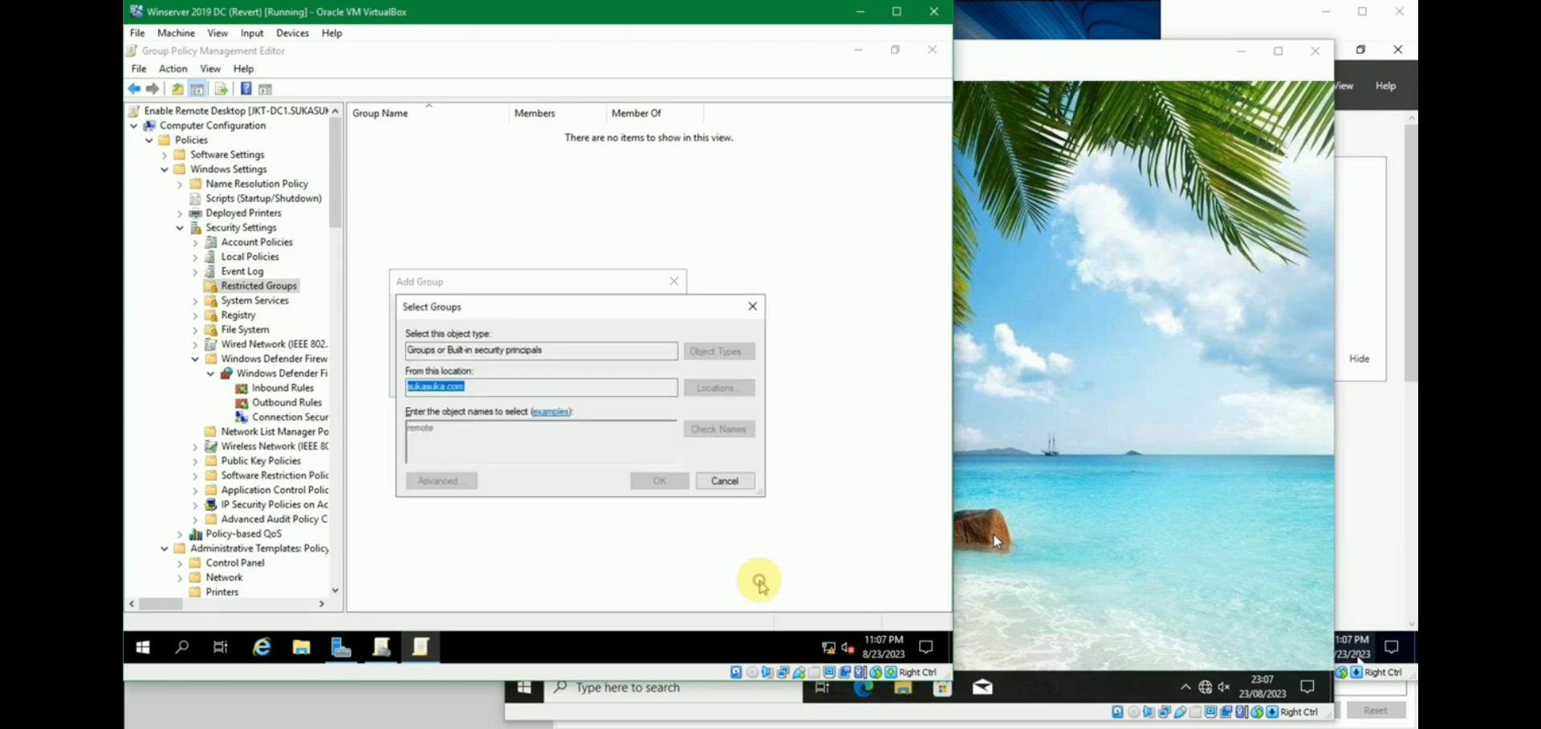
click(666, 477)
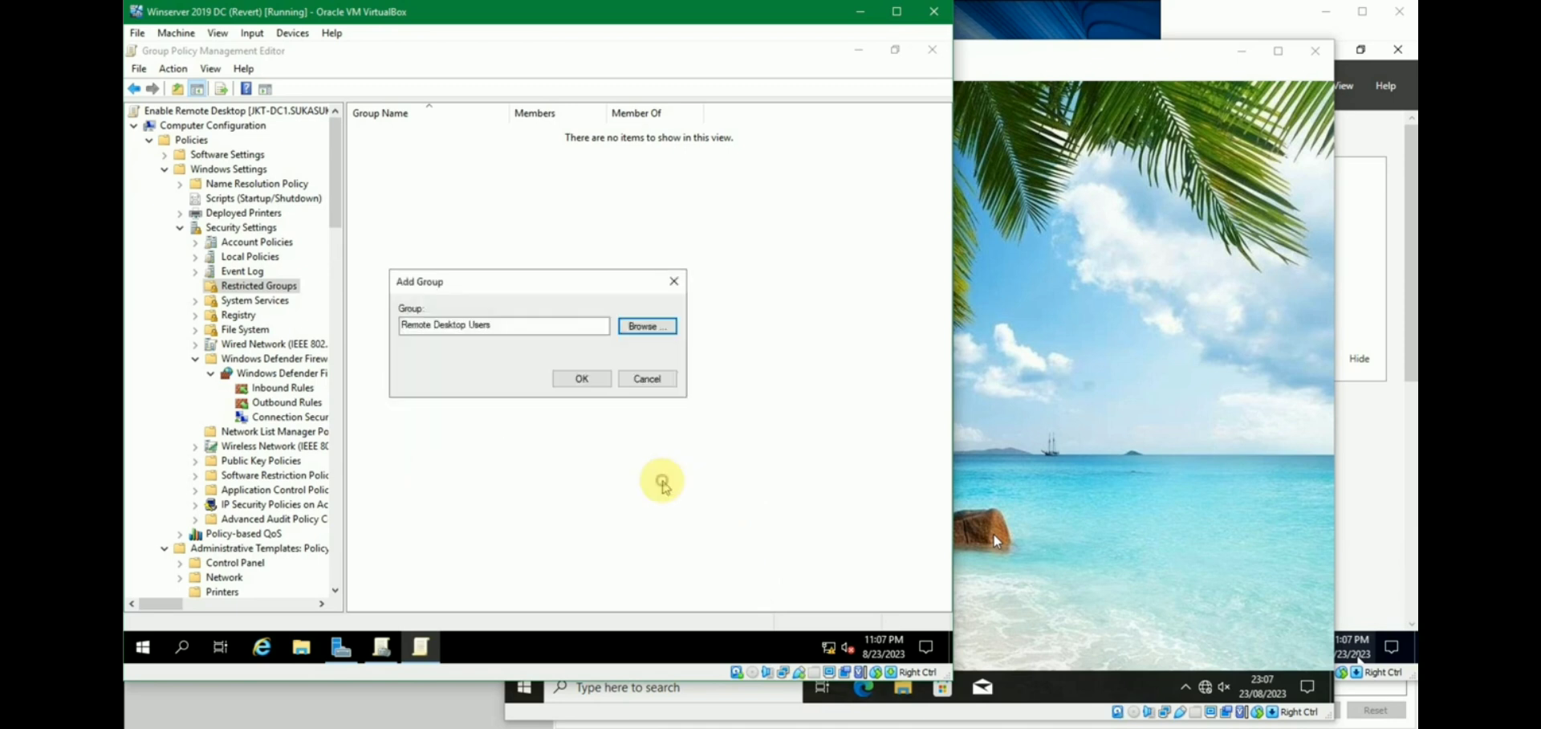
click(592, 383)
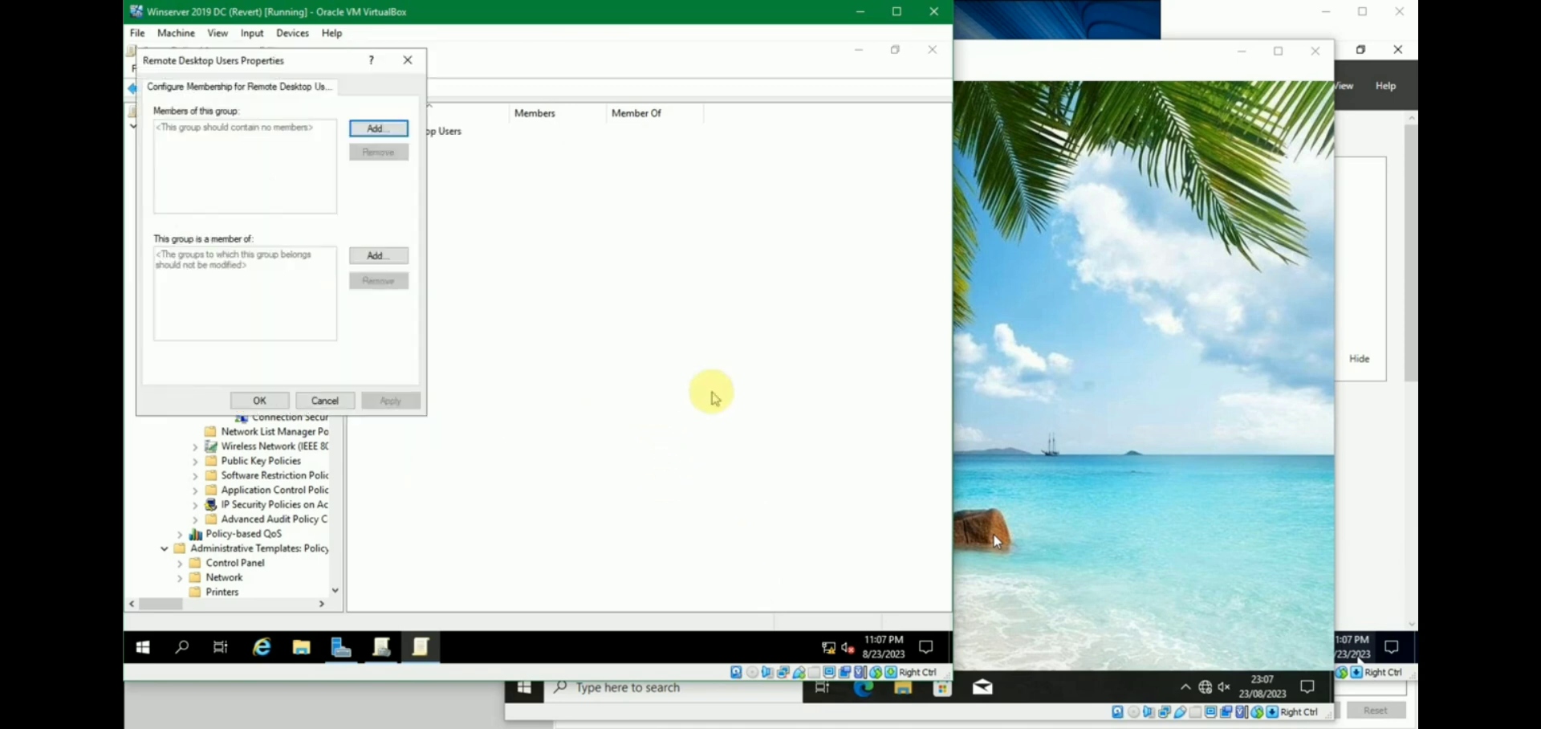
Look up two domain user accounts as candidate members of Remote Desktop Users.
drag(302, 65, 499, 142)
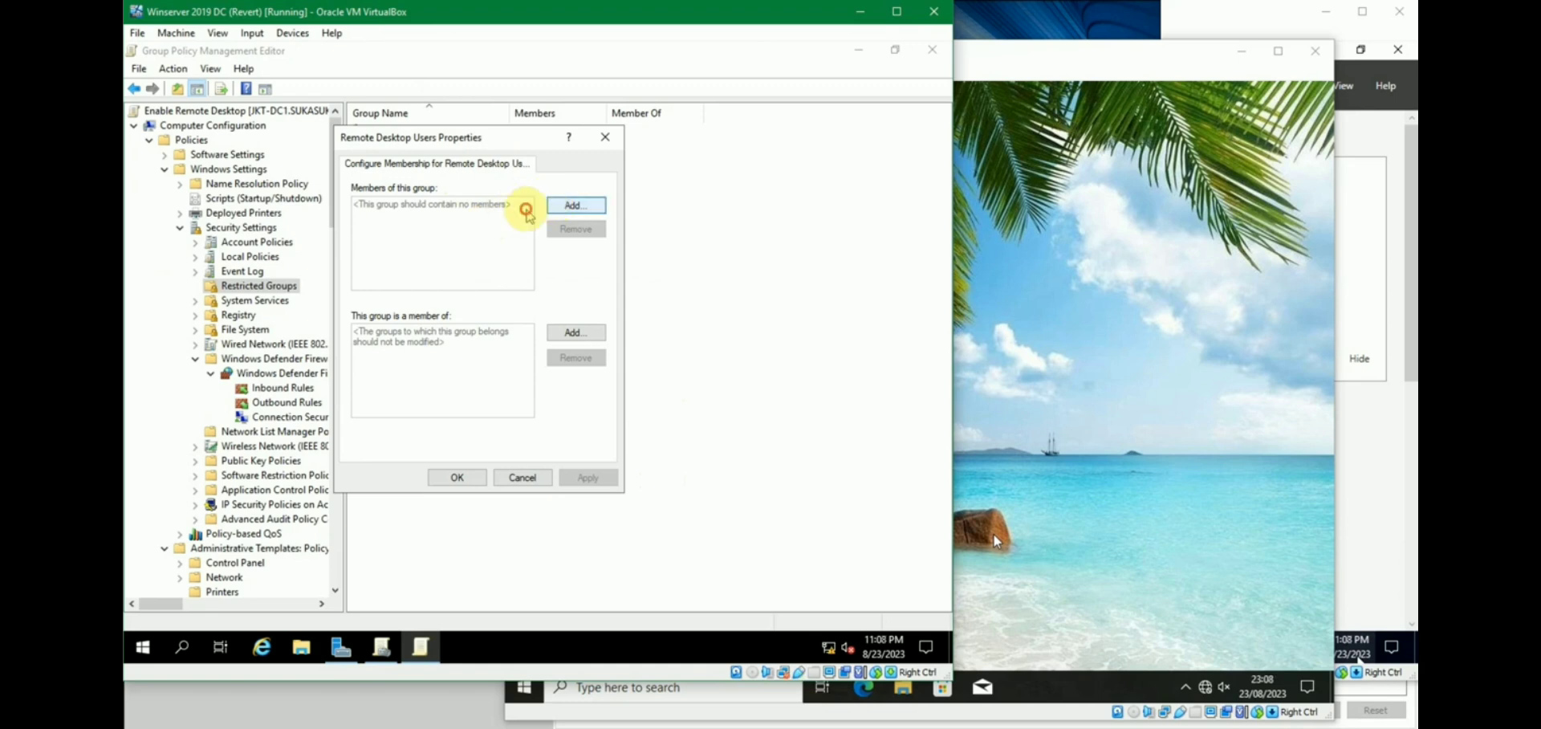
click(553, 207)
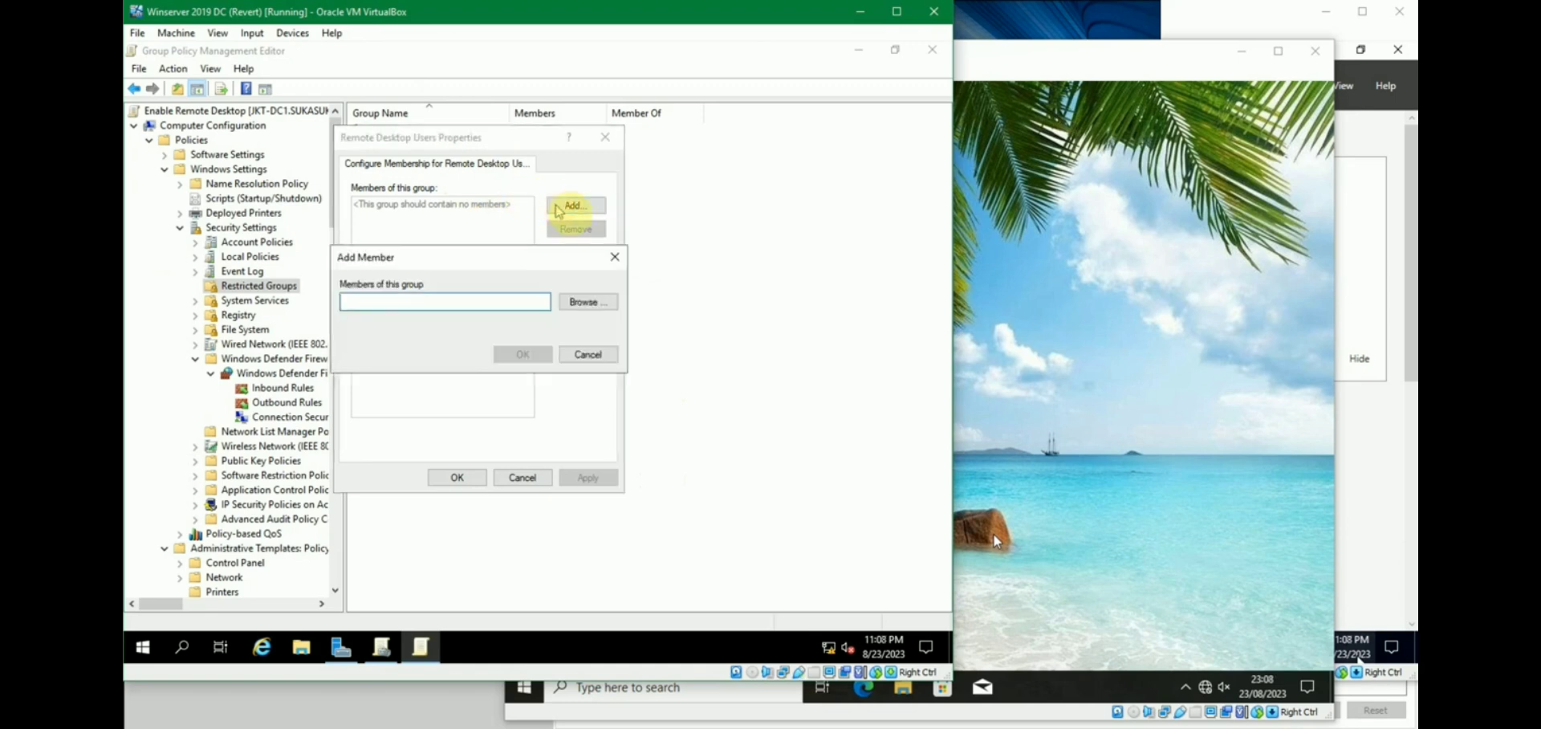
click(590, 303)
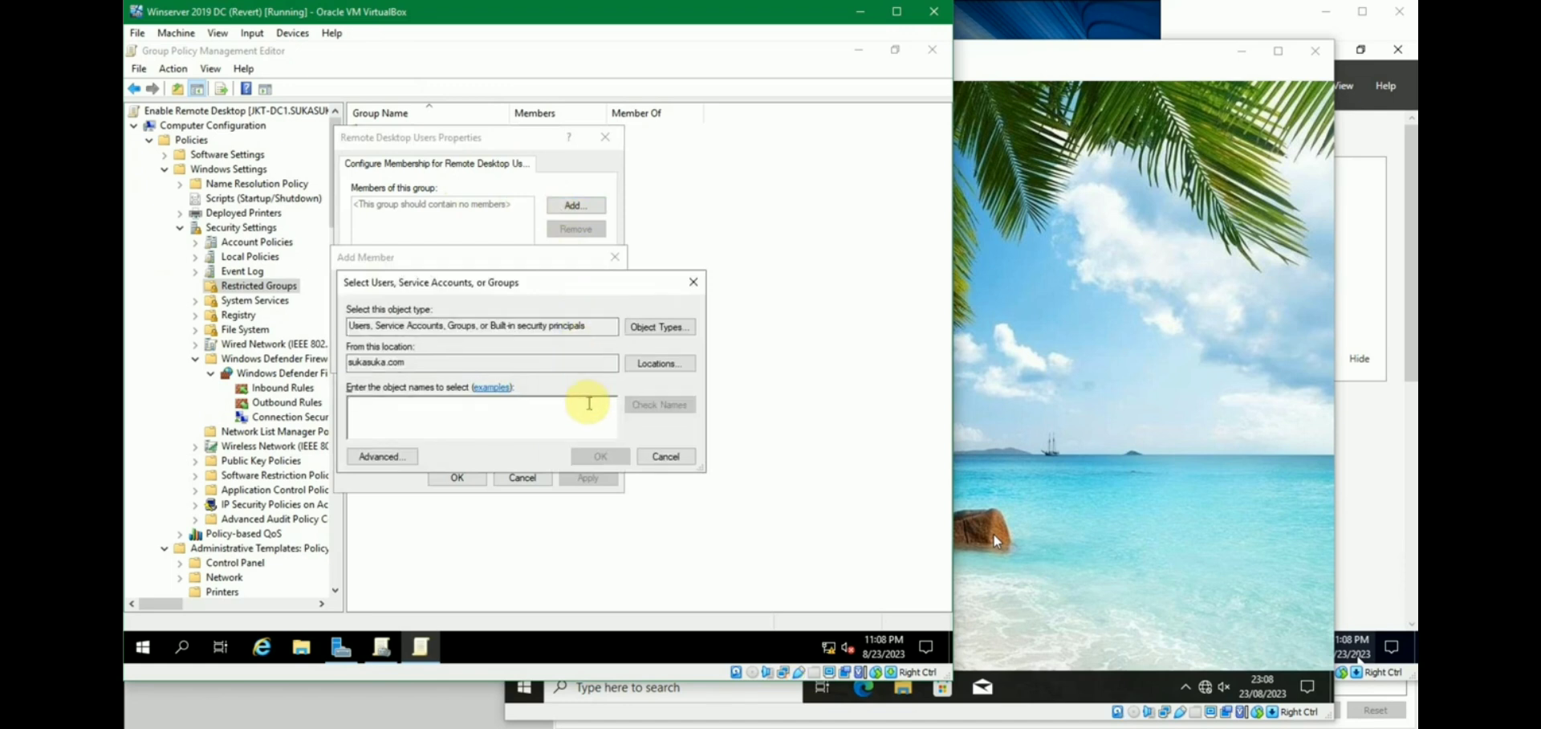
text(bamban)
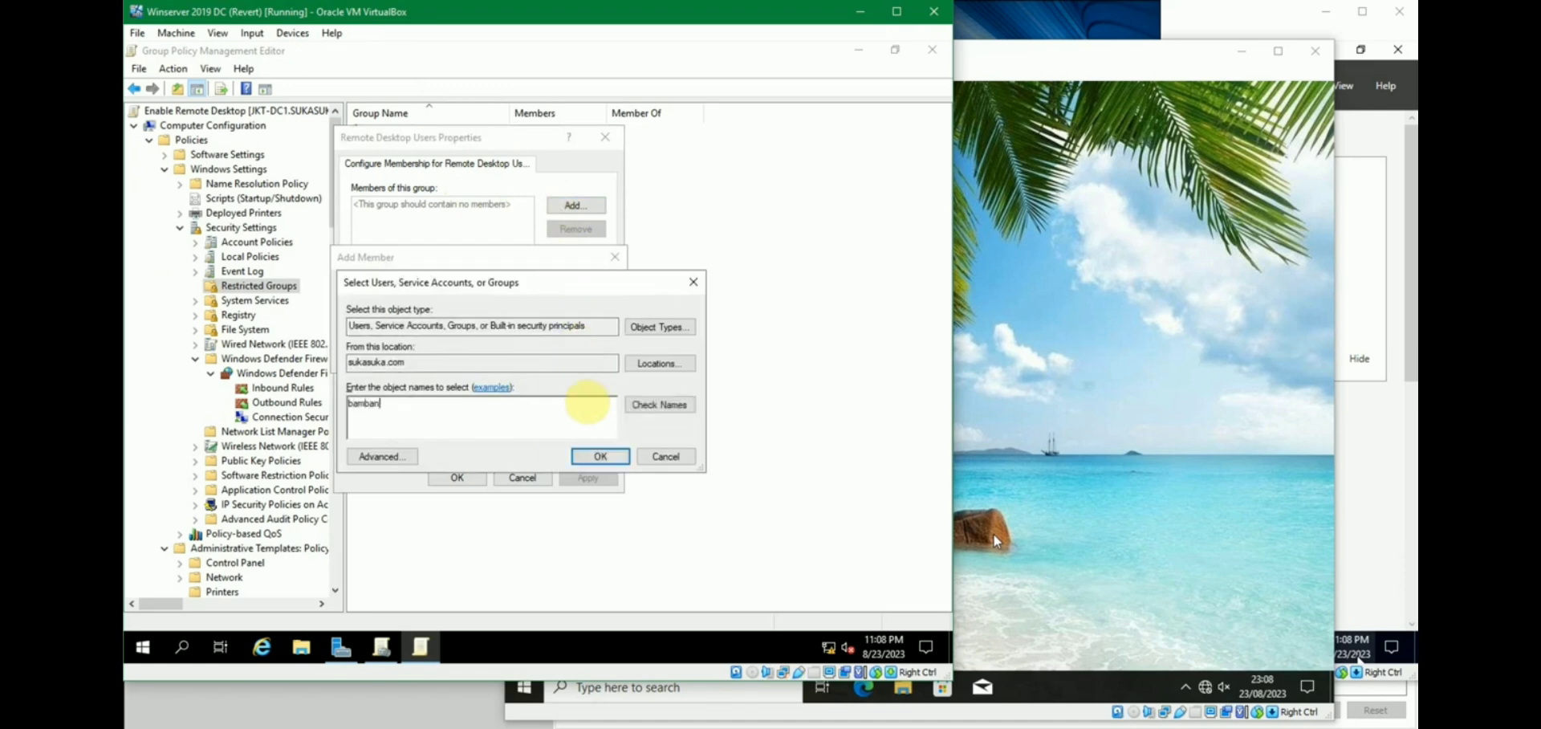
text(g)
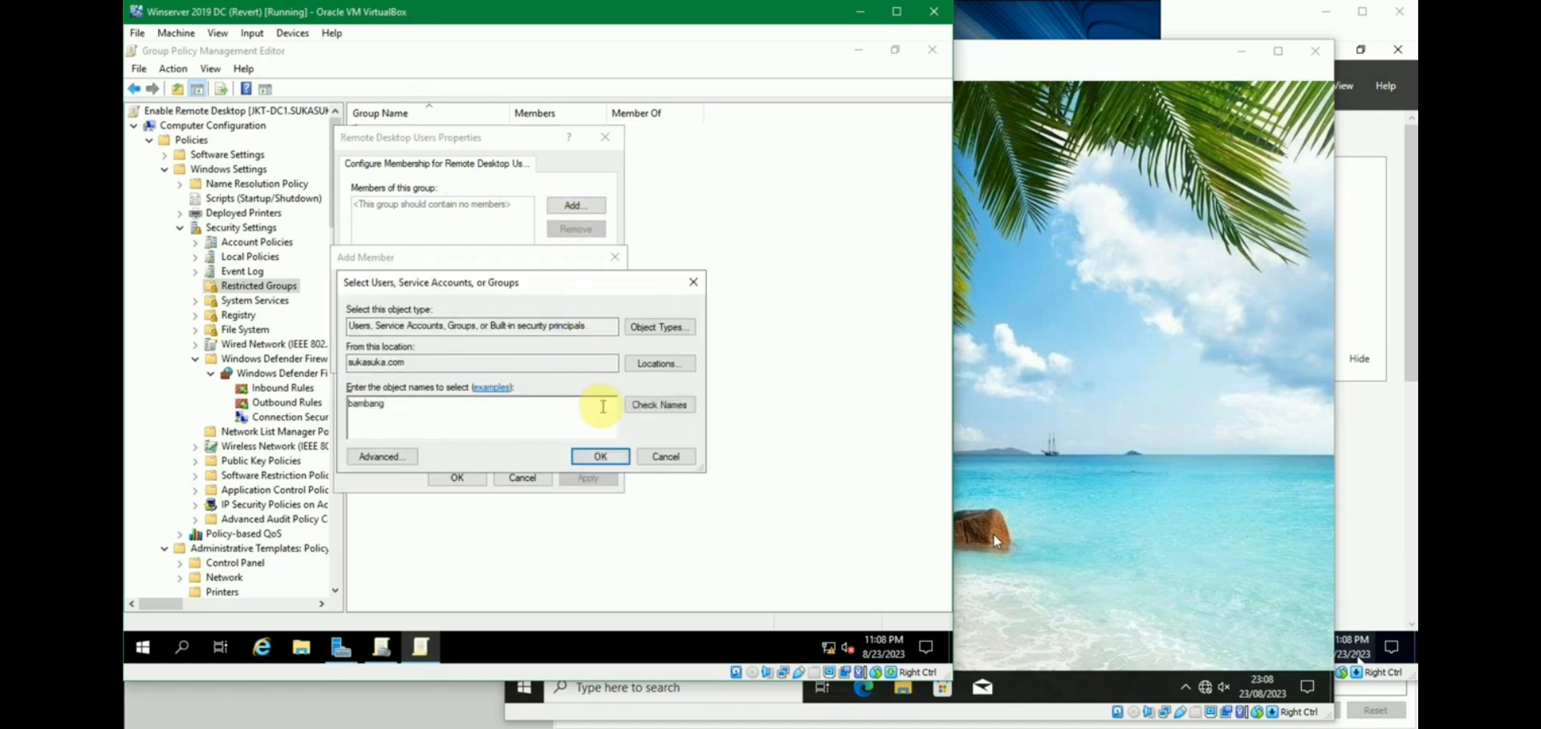
click(660, 404)
text(;rini)
click(688, 407)
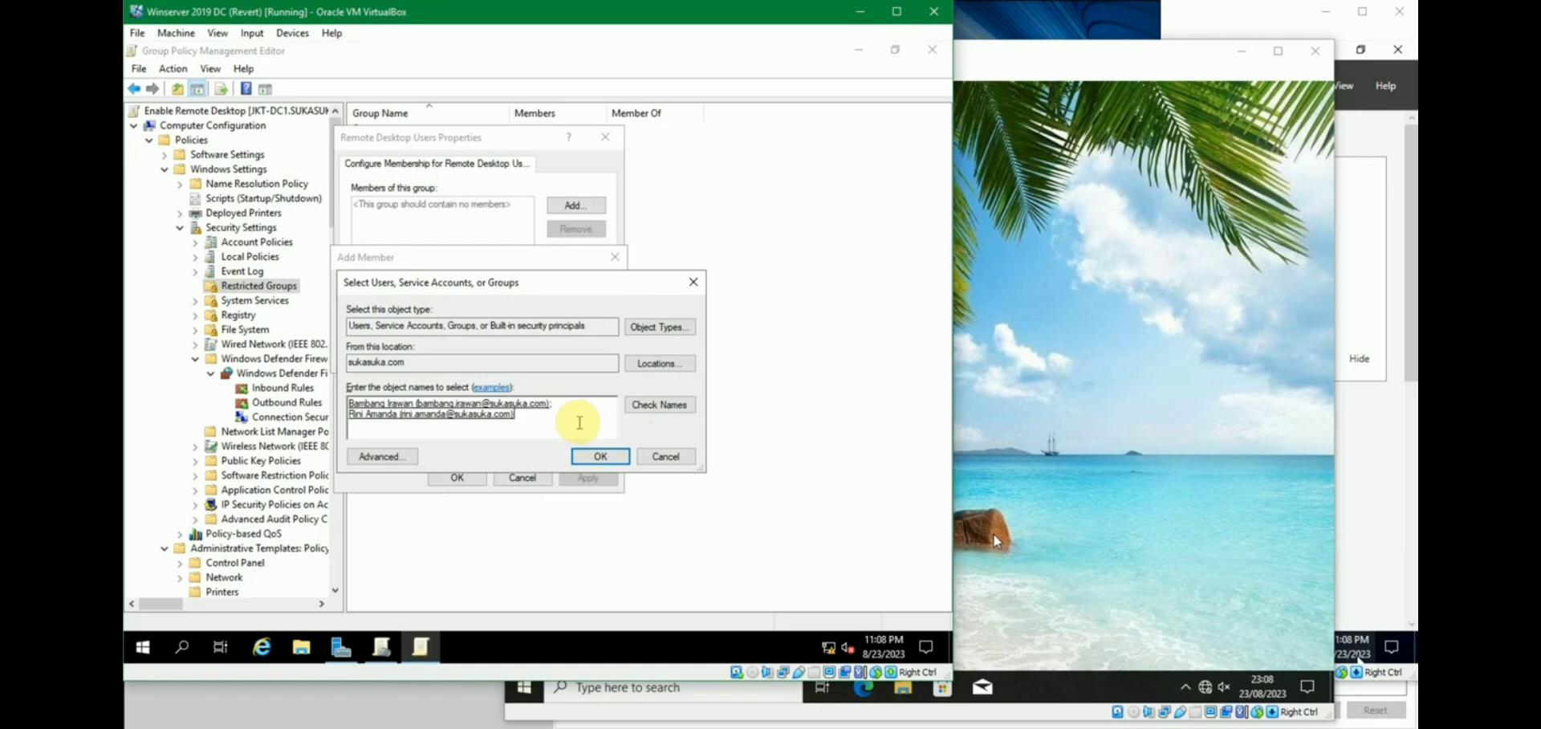
Replace those names with Everyone and add Everyone as the group's member.
drag(580, 423, 295, 383)
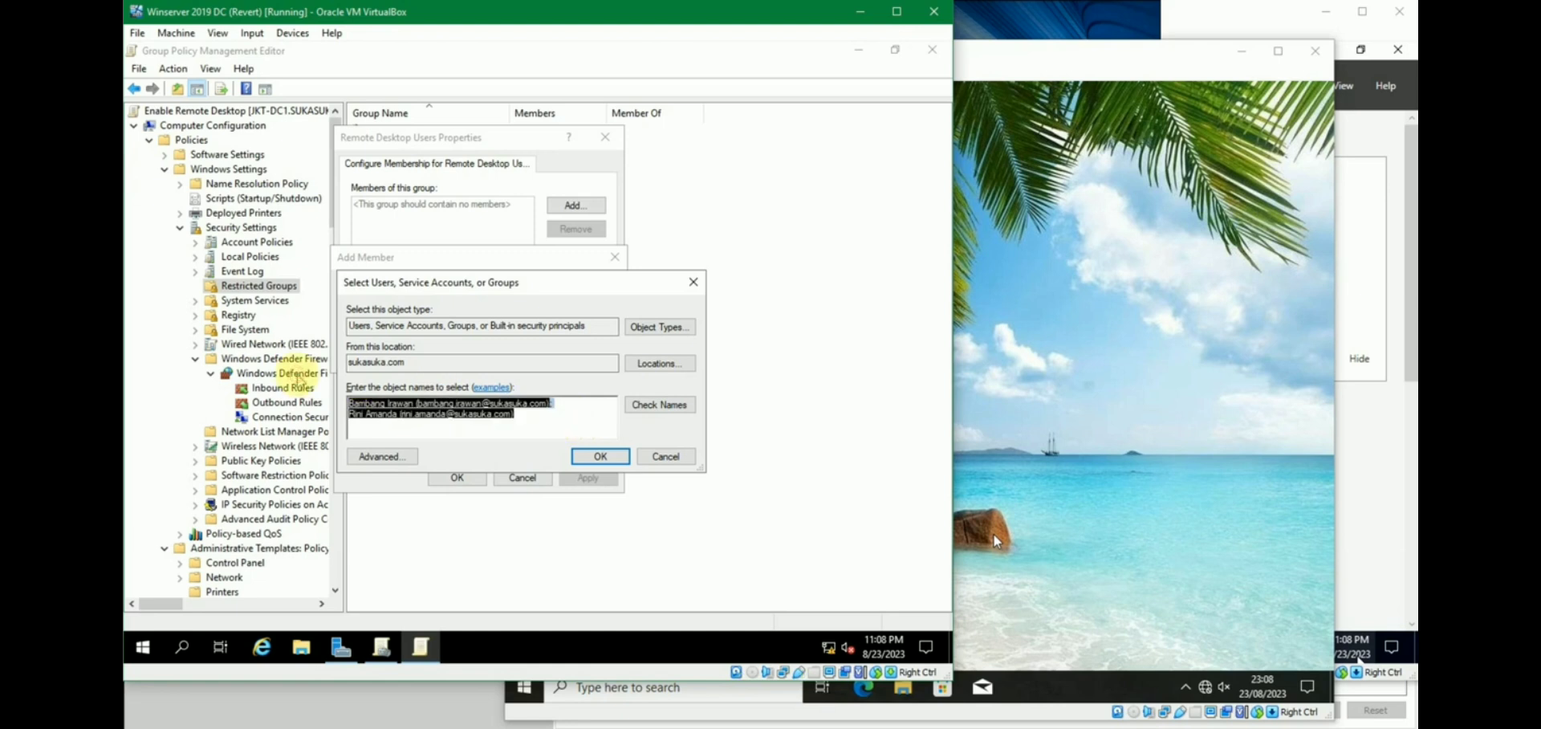
text(everyone)
click(669, 406)
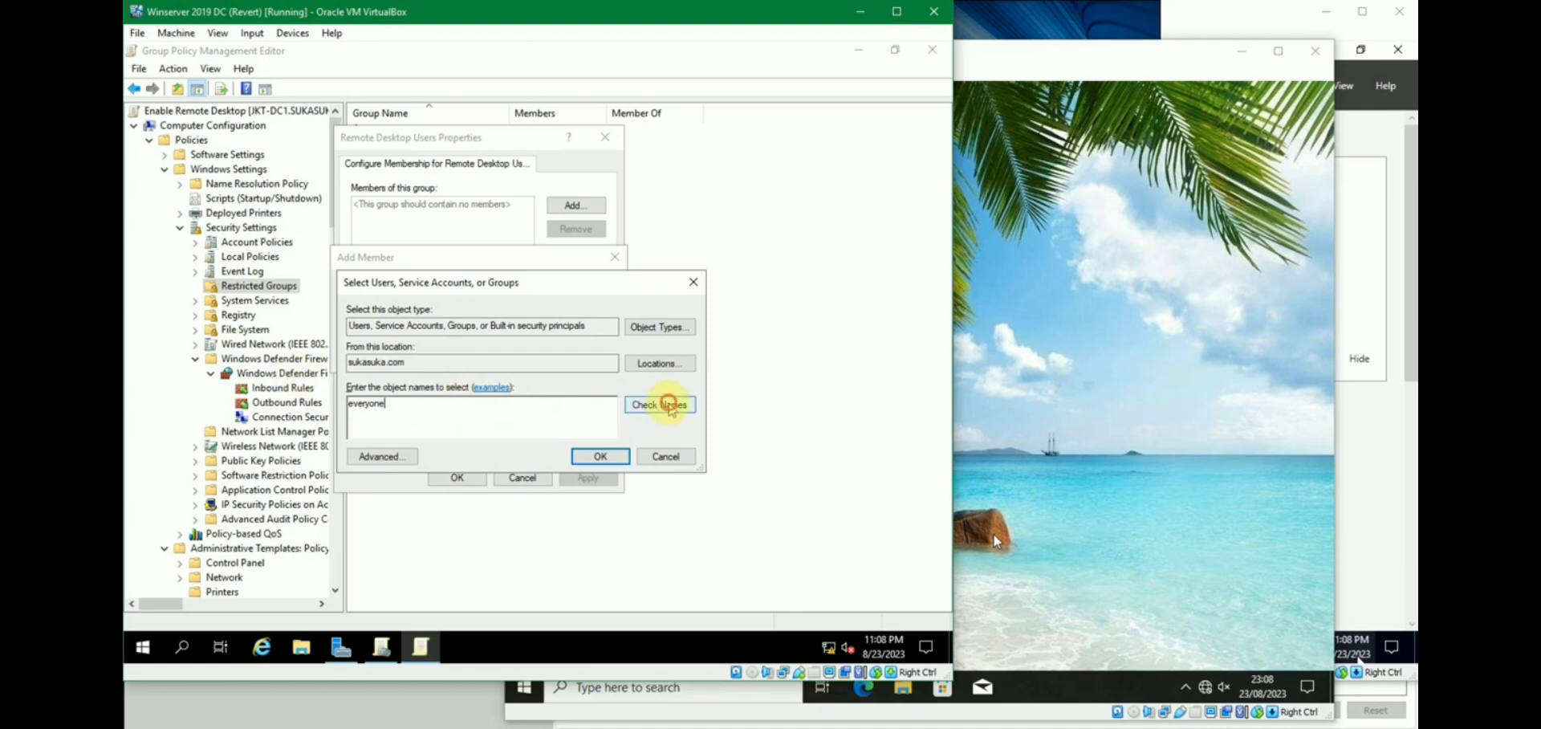
click(608, 456)
click(609, 458)
click(528, 359)
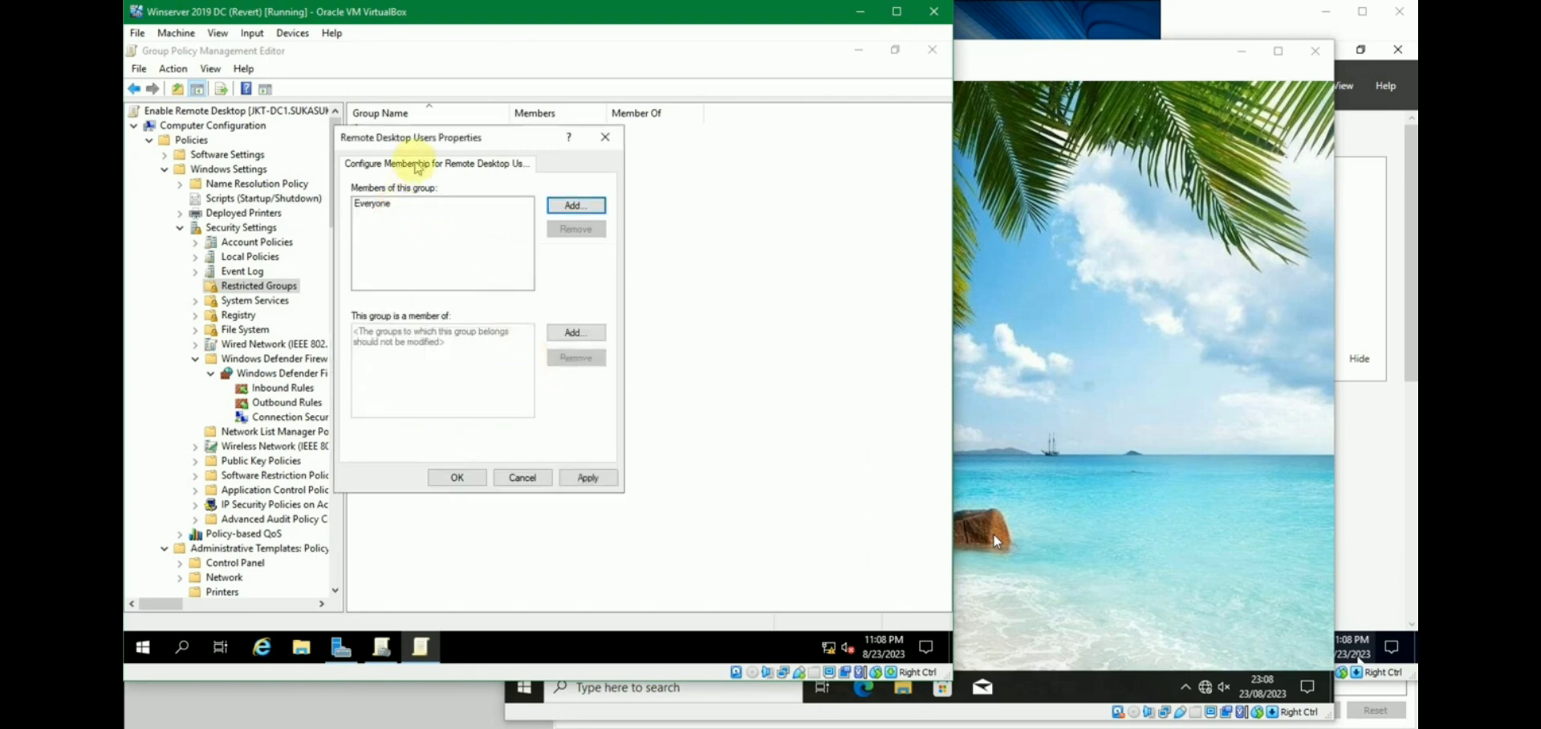
Save the membership, then reopen Remote Desktop Users to confirm Everyone is listed.
drag(426, 138, 449, 176)
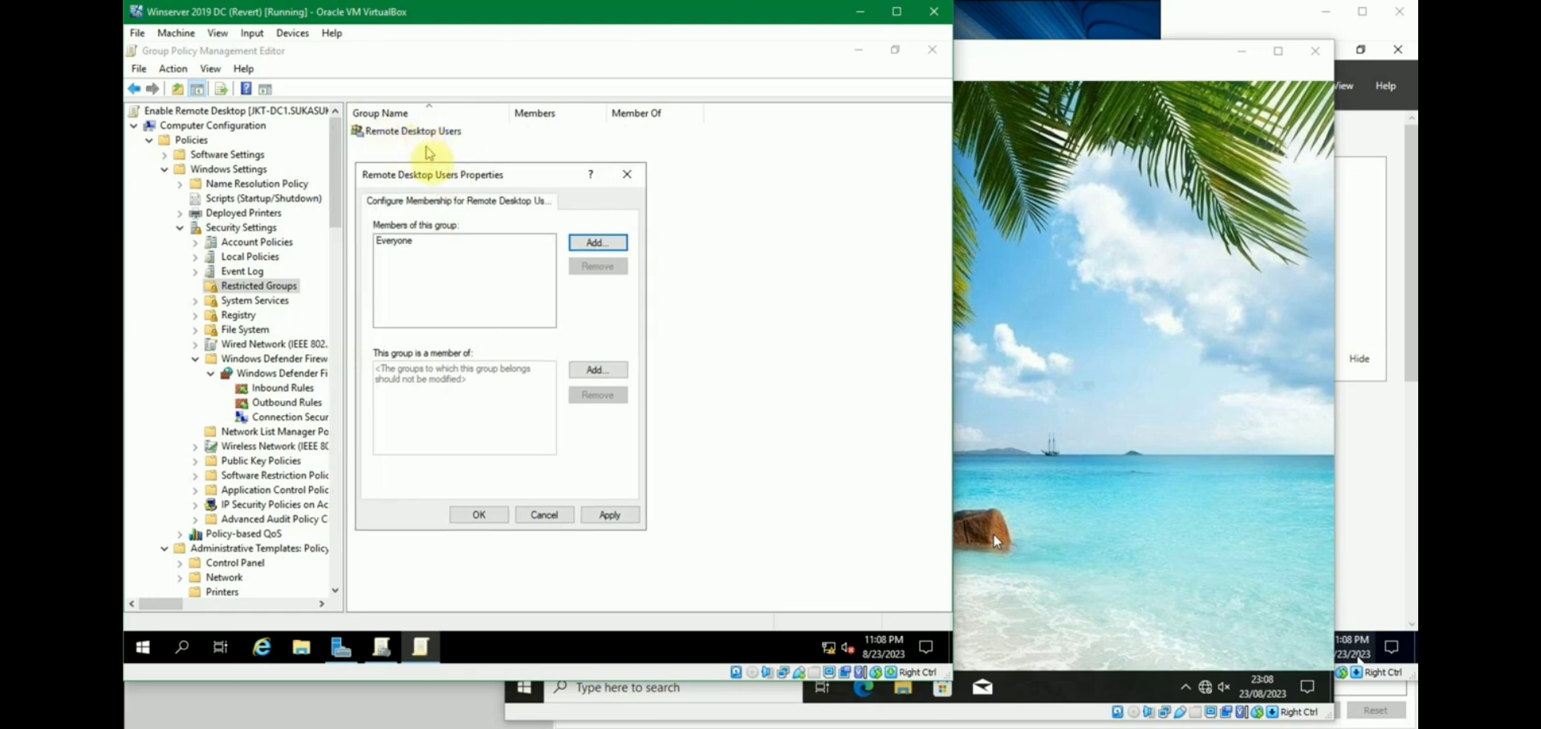
click(480, 514)
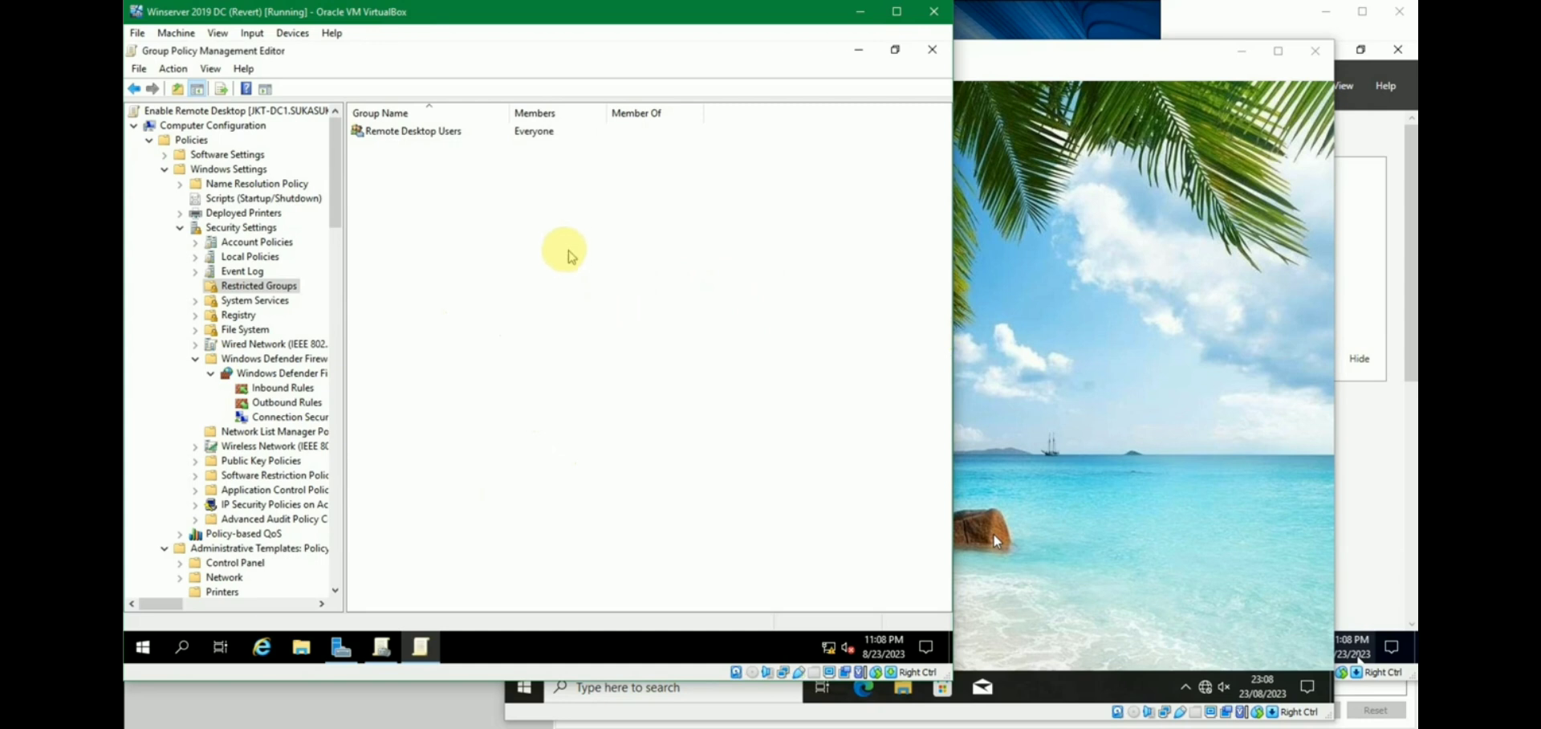
double_click(413, 135)
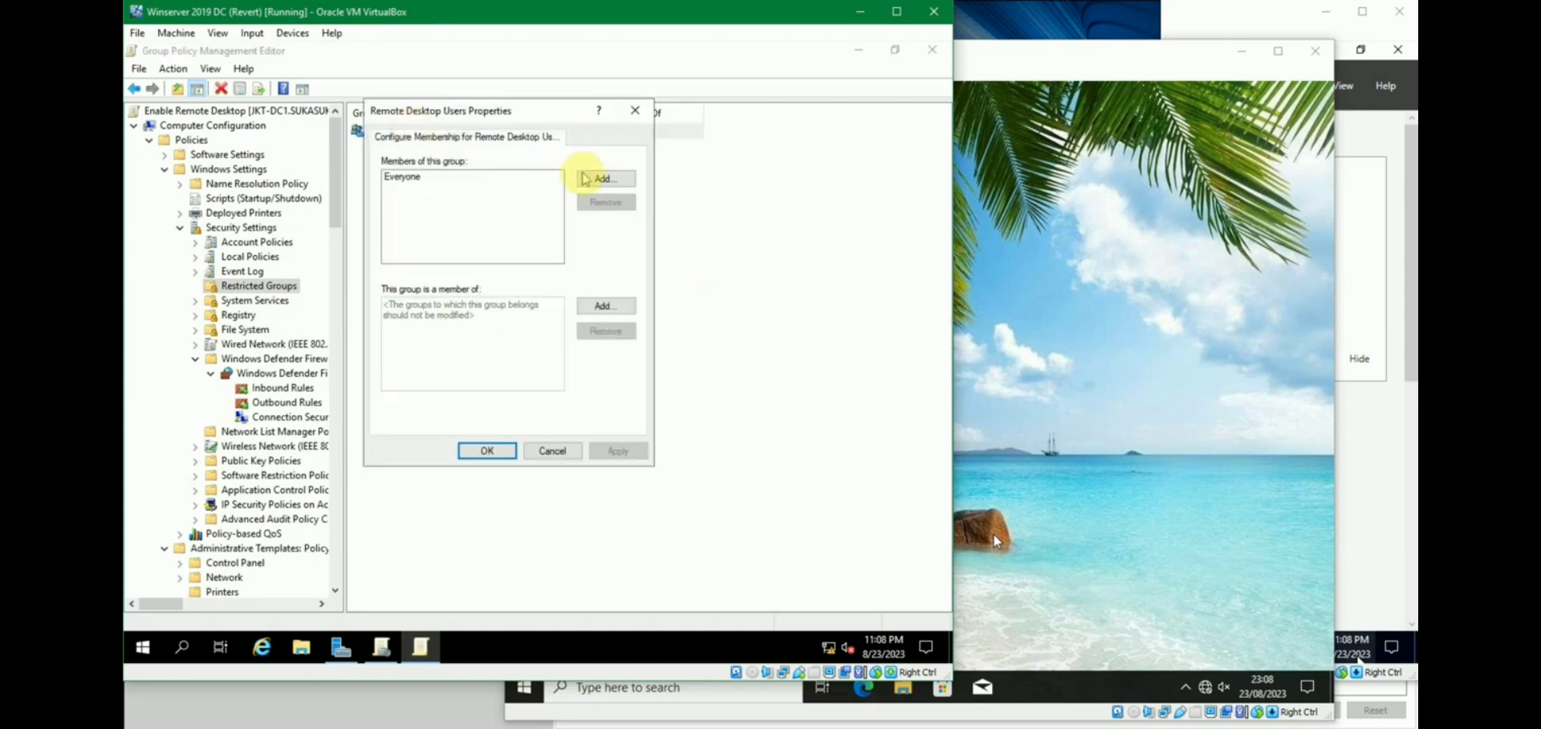
click(509, 442)
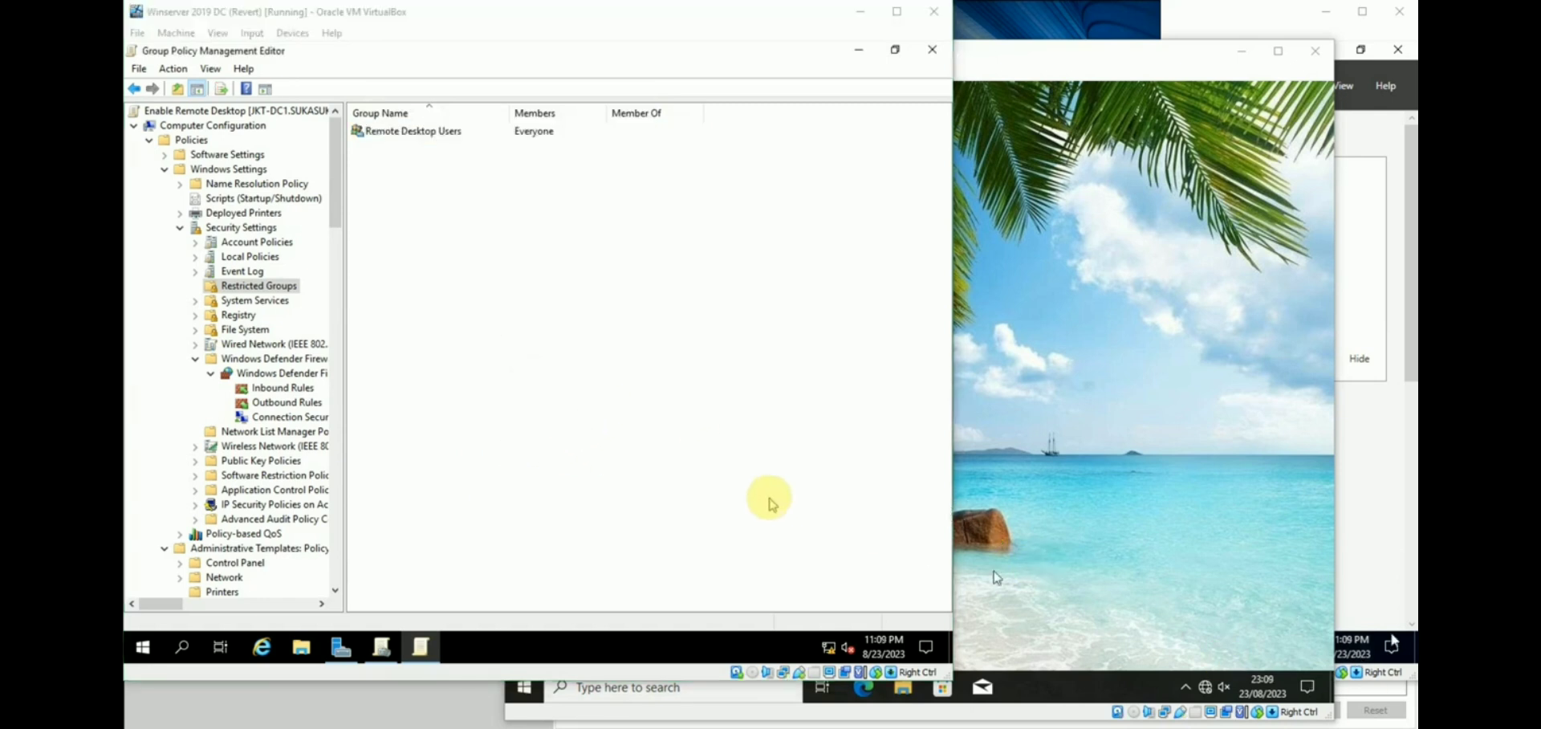
click(769, 498)
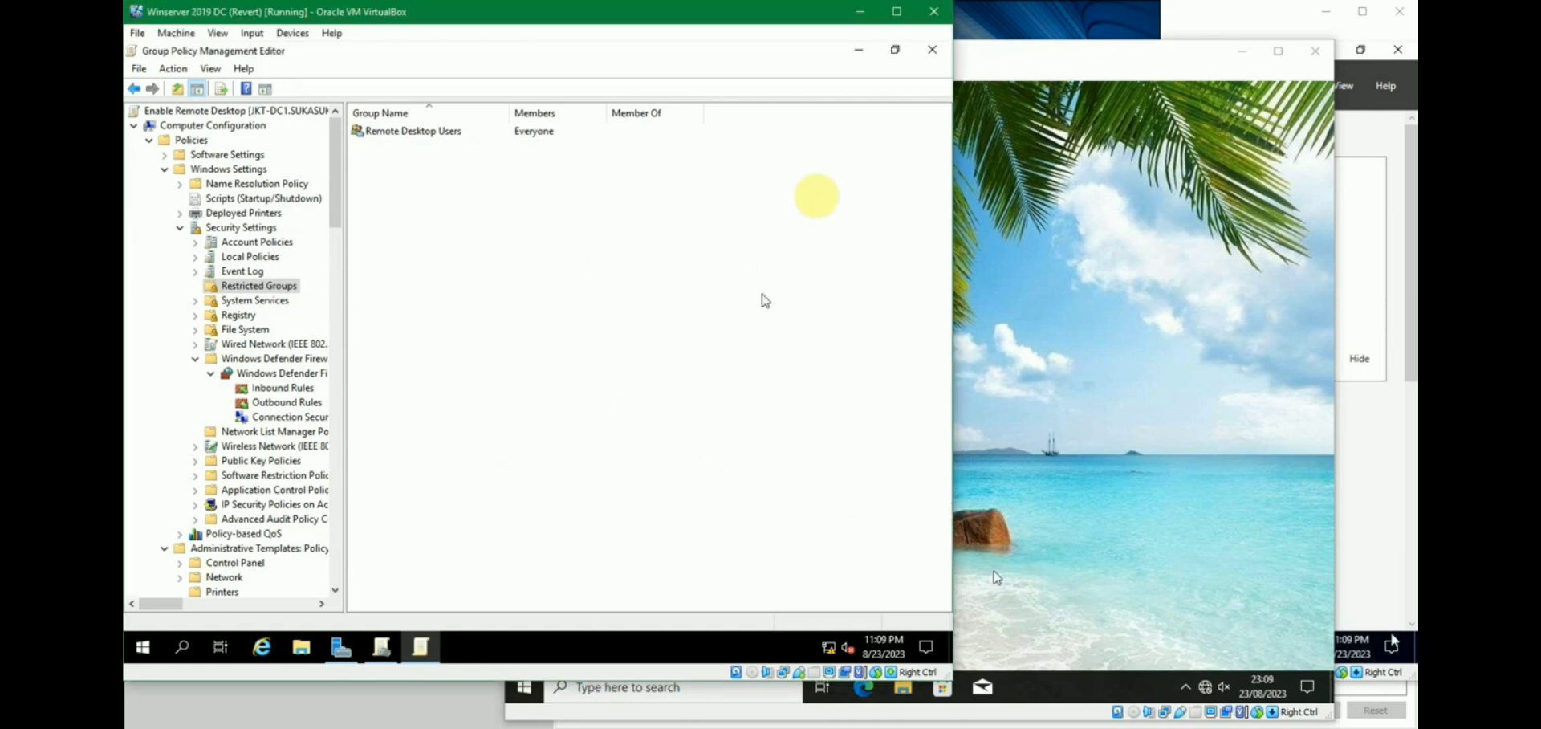
Link the Enable Remote Desktop GPO to sukasuka.com and switch to the Windows 10 1 VM.
click(933, 50)
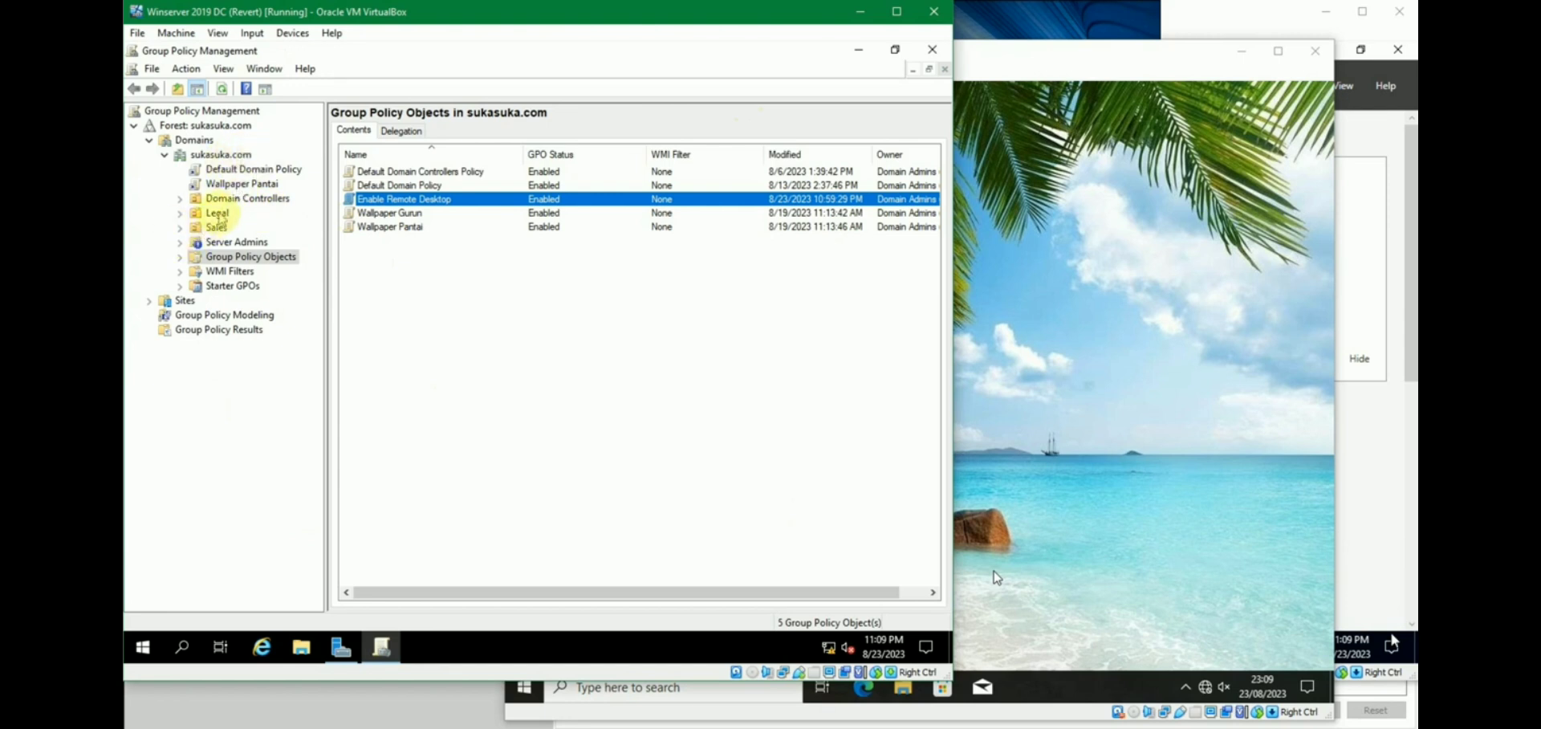
right_click(237, 157)
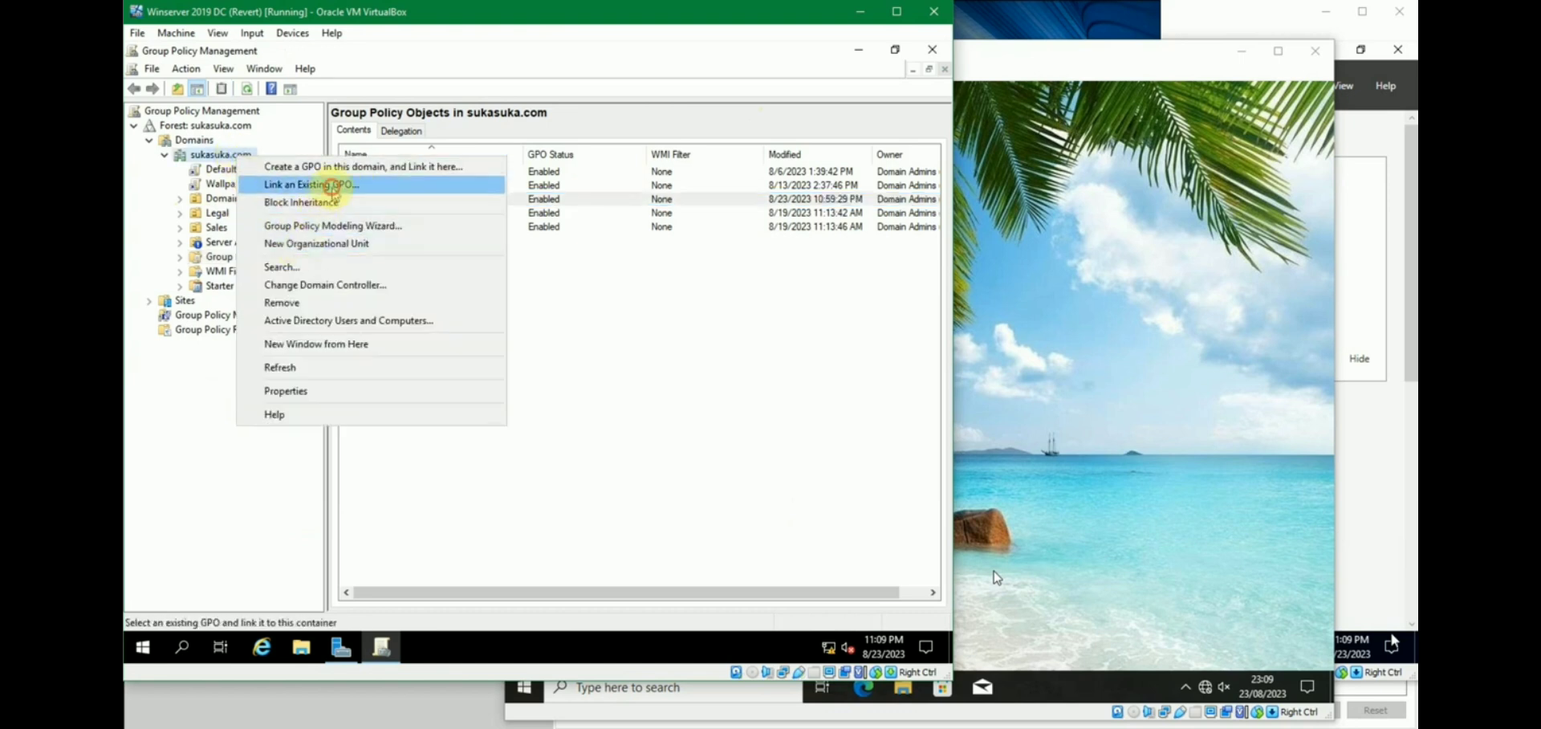
click(331, 188)
click(446, 324)
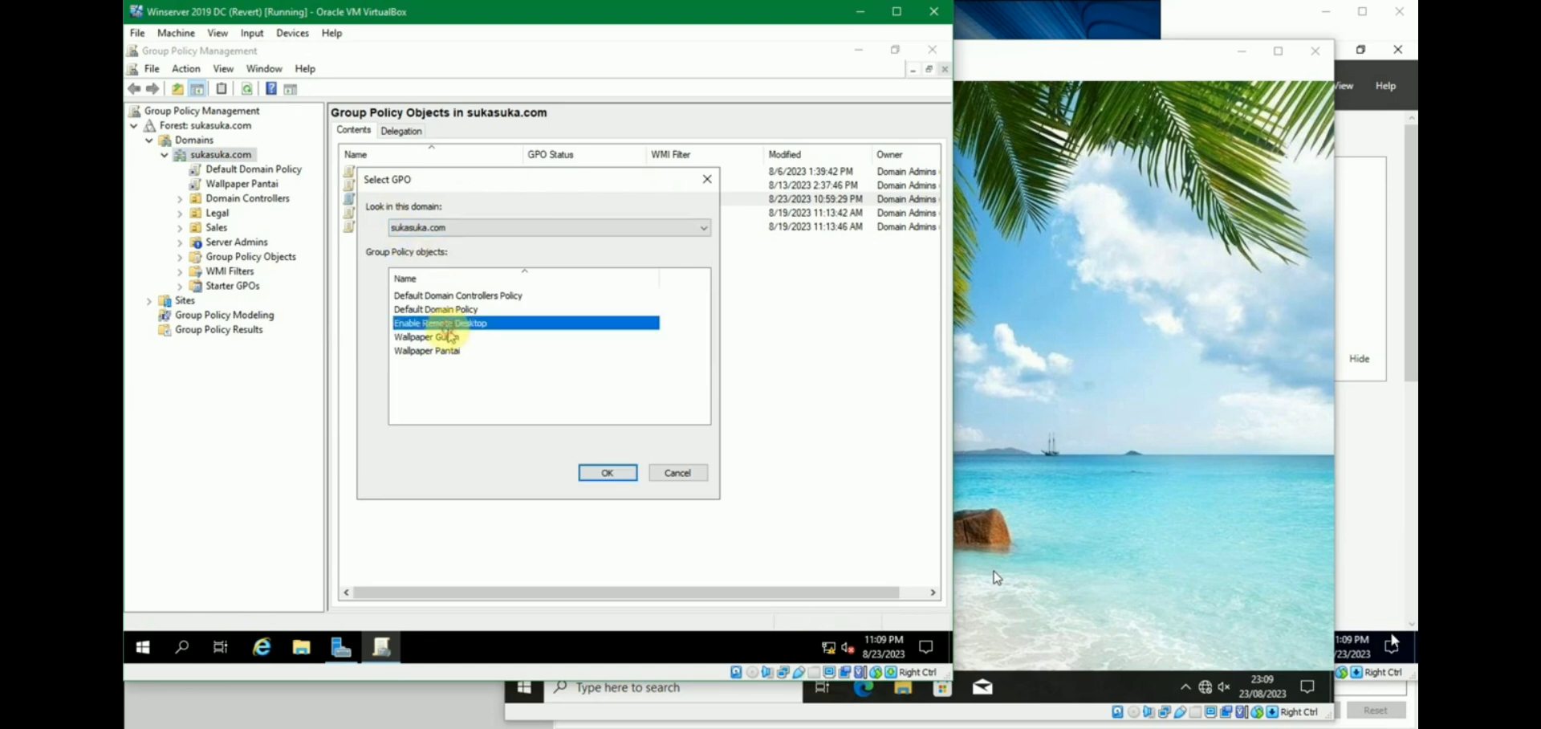
click(600, 473)
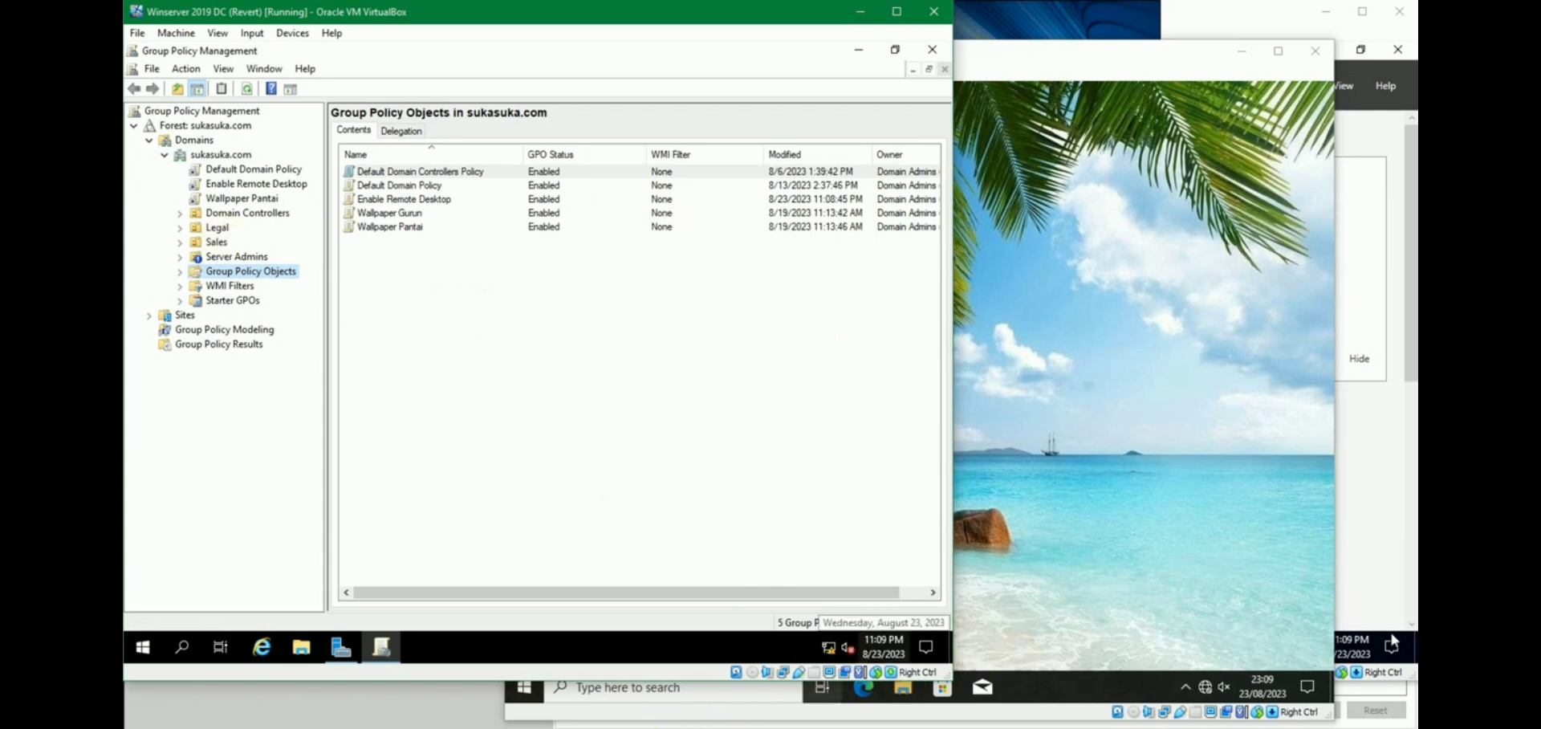
click(687, 677)
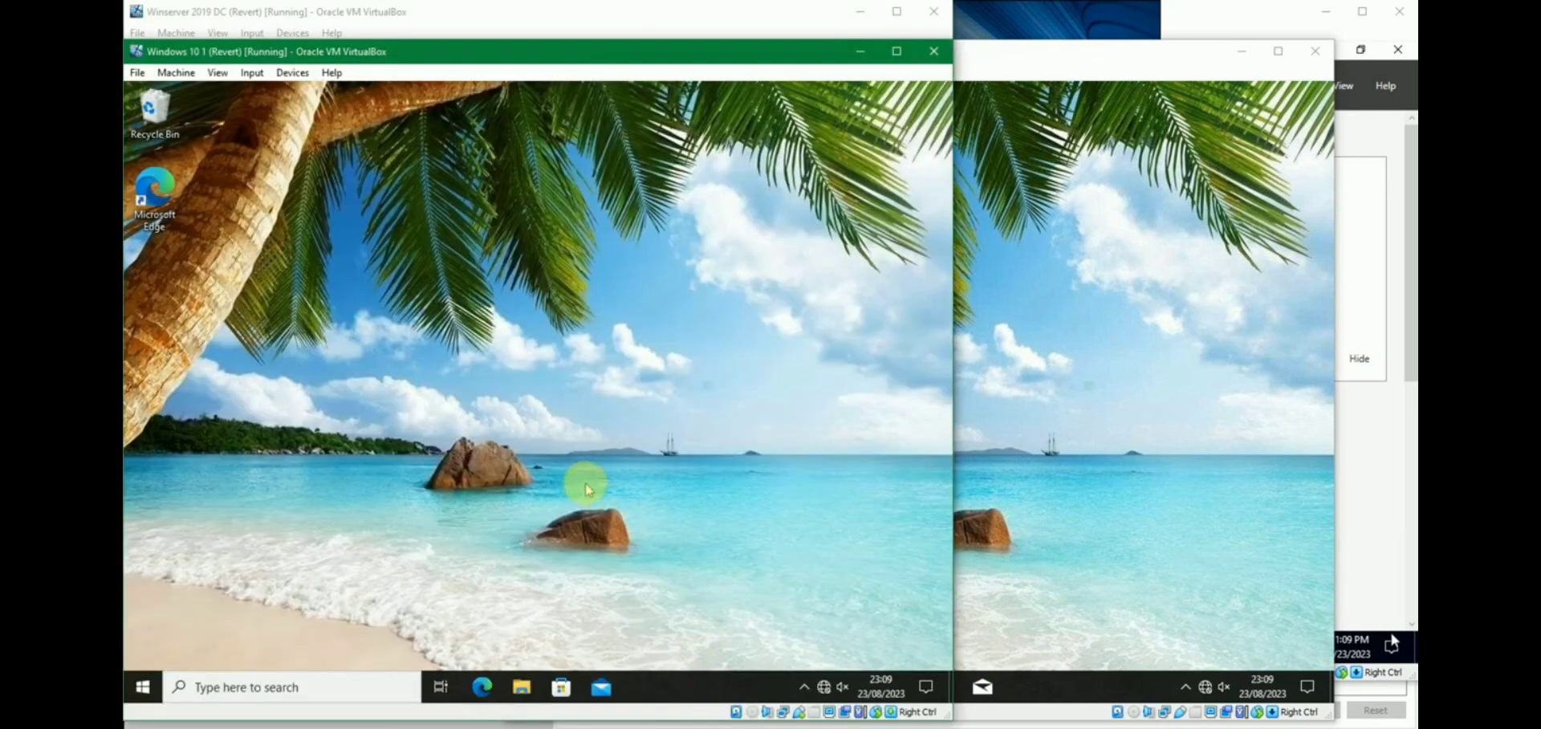
Open Command Prompt on the first Windows 10 client and run gpupdate /force.
key(super+r)
text(cmd)
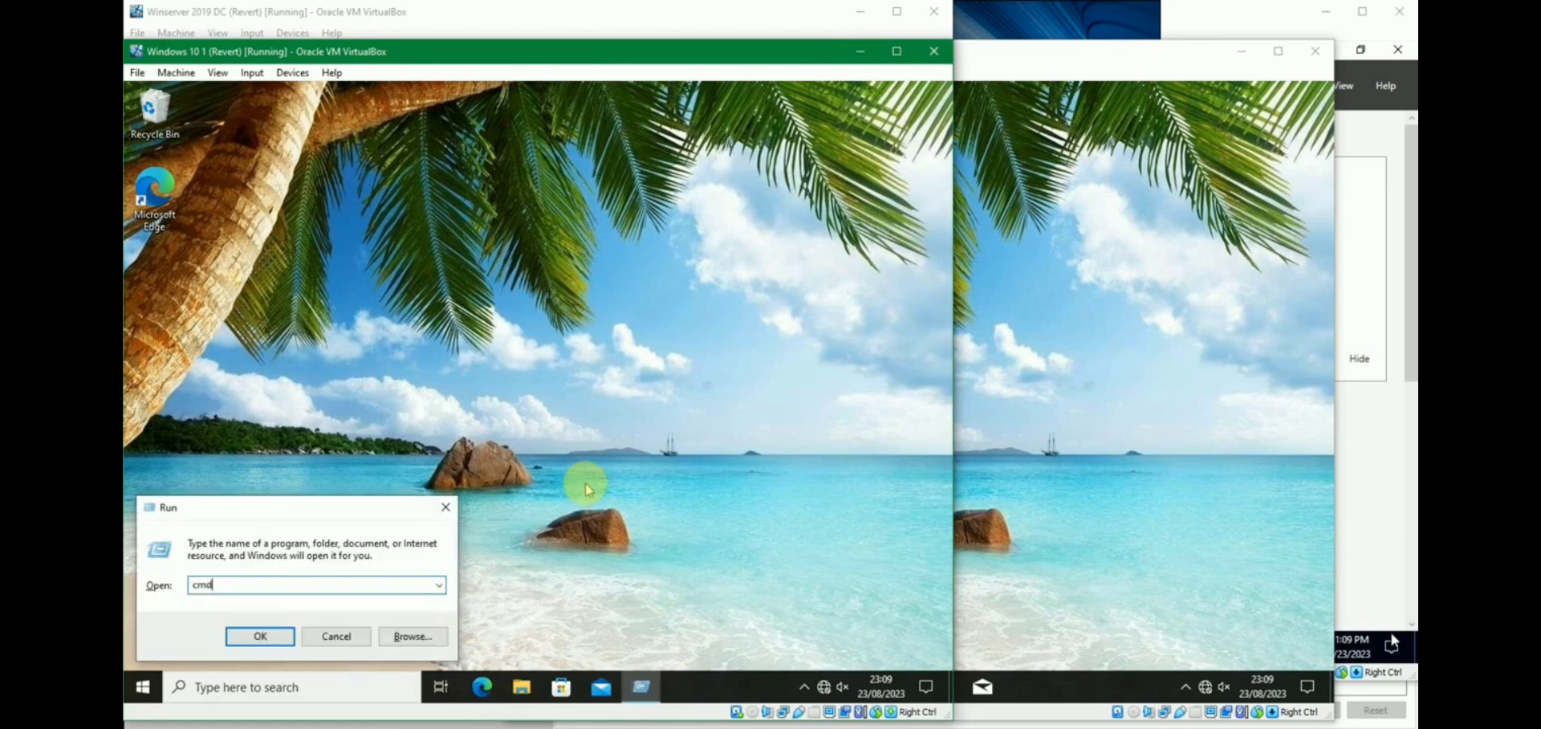
key(Return)
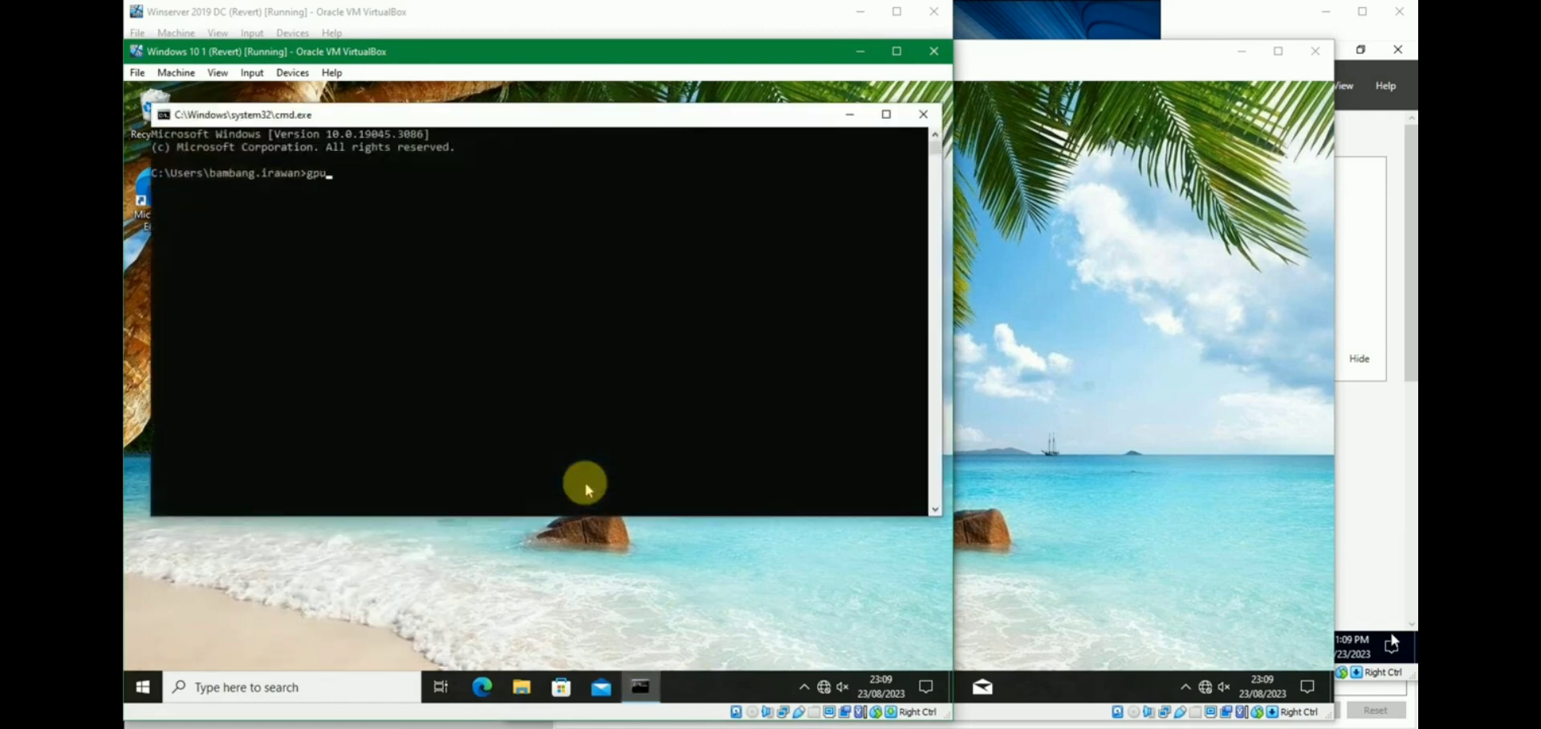
key(Return)
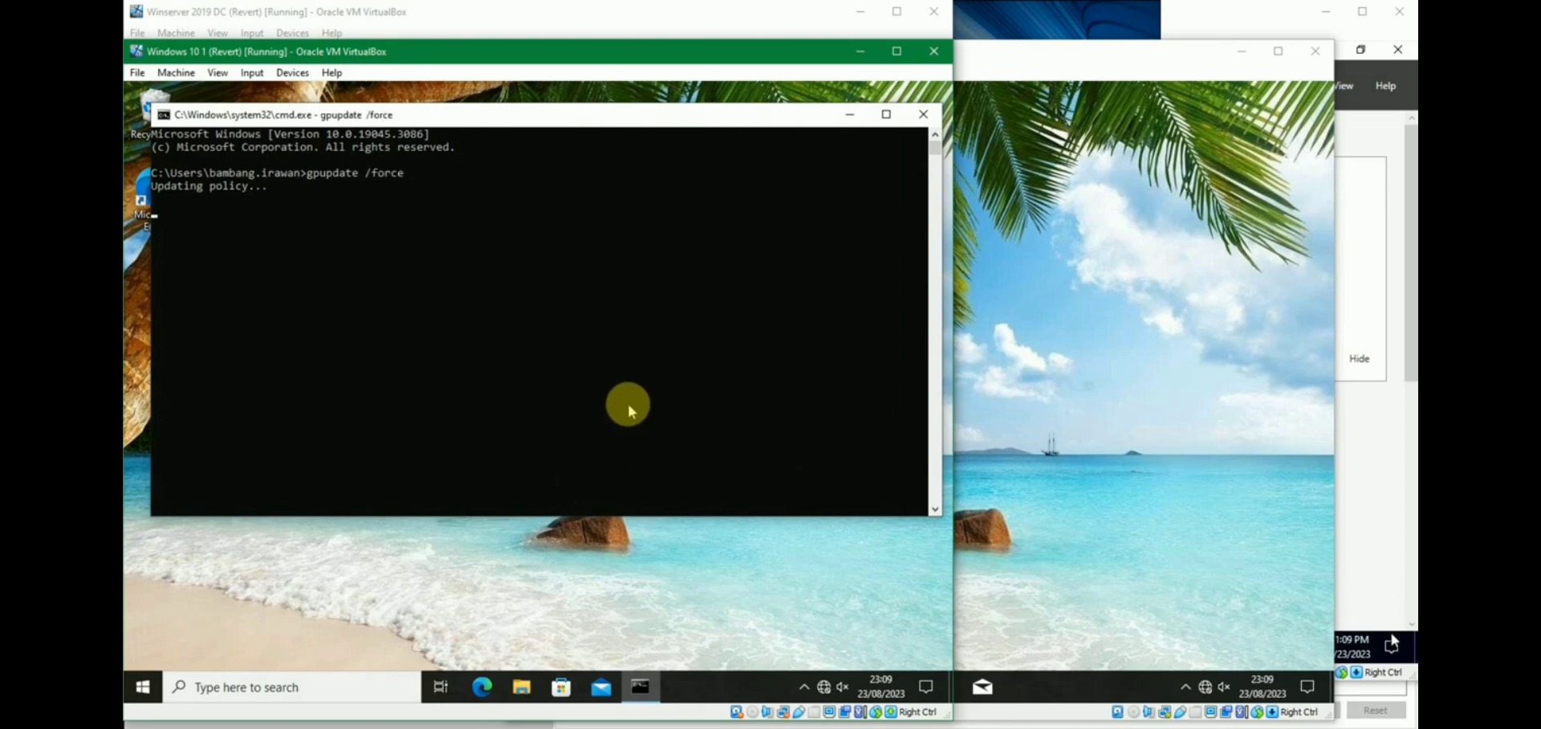
Run gpupdate /force in Command Prompt on the second Windows 10 client.
click(1069, 480)
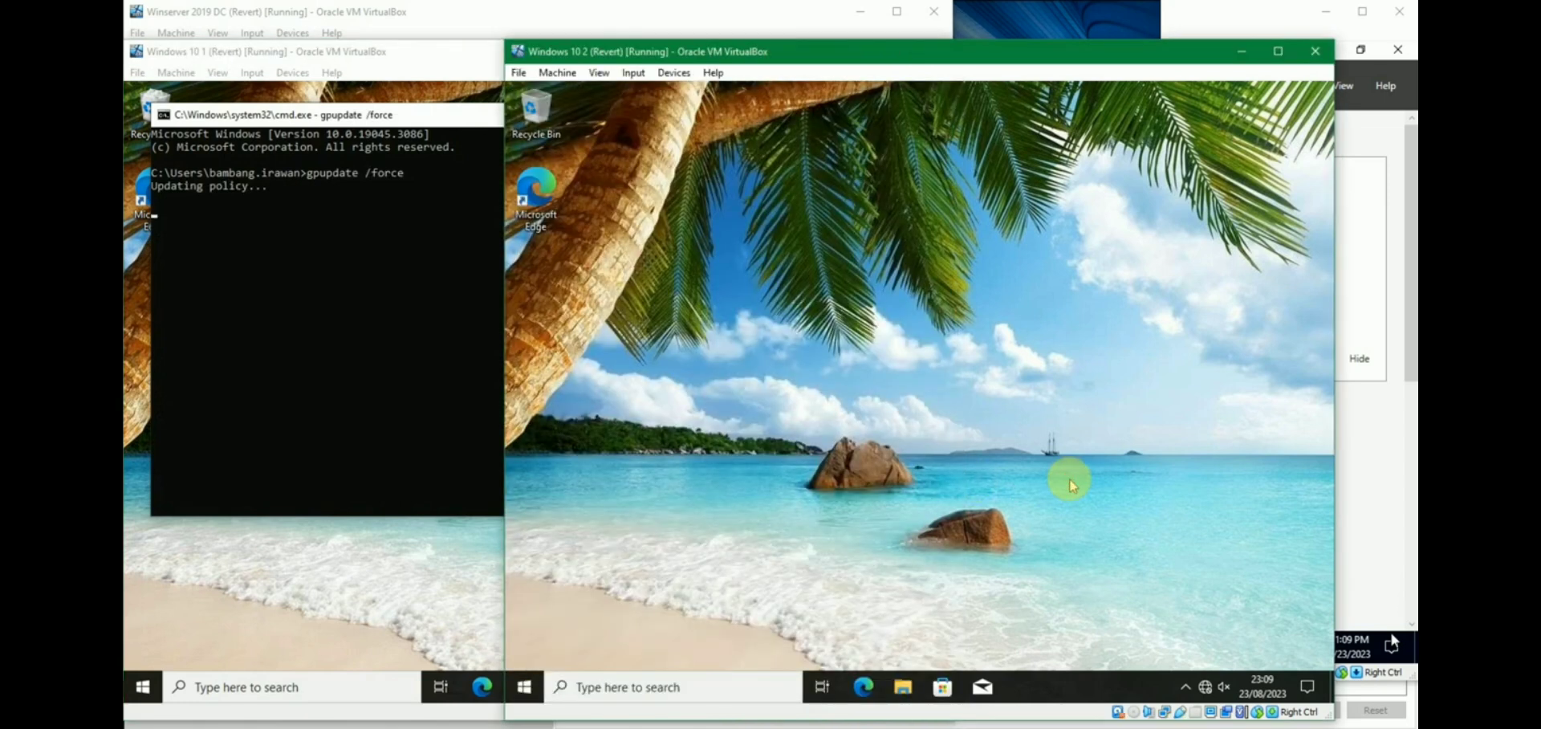
key(super+r)
key(Return)
text(gpu)
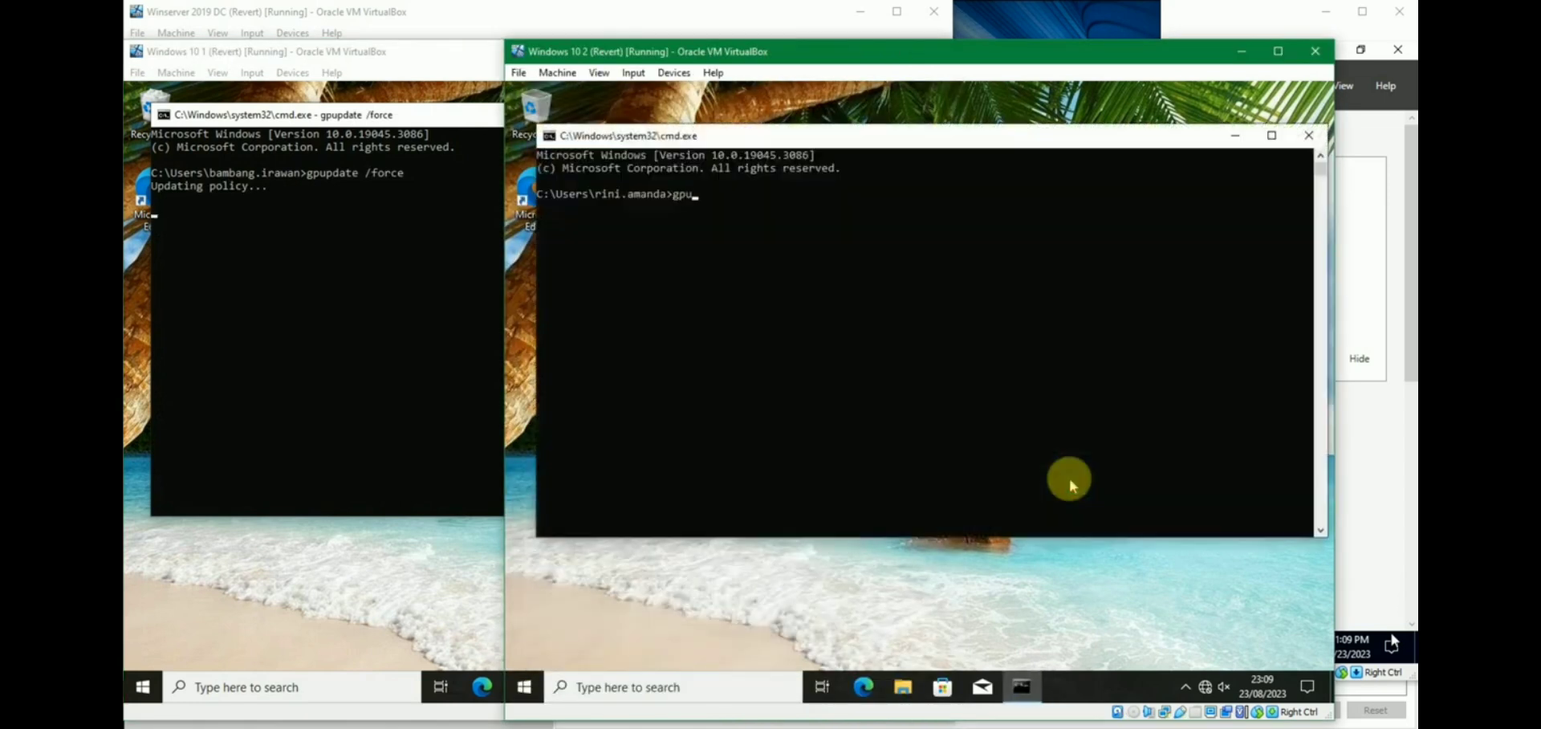
text(pdate /force)
key(Return)
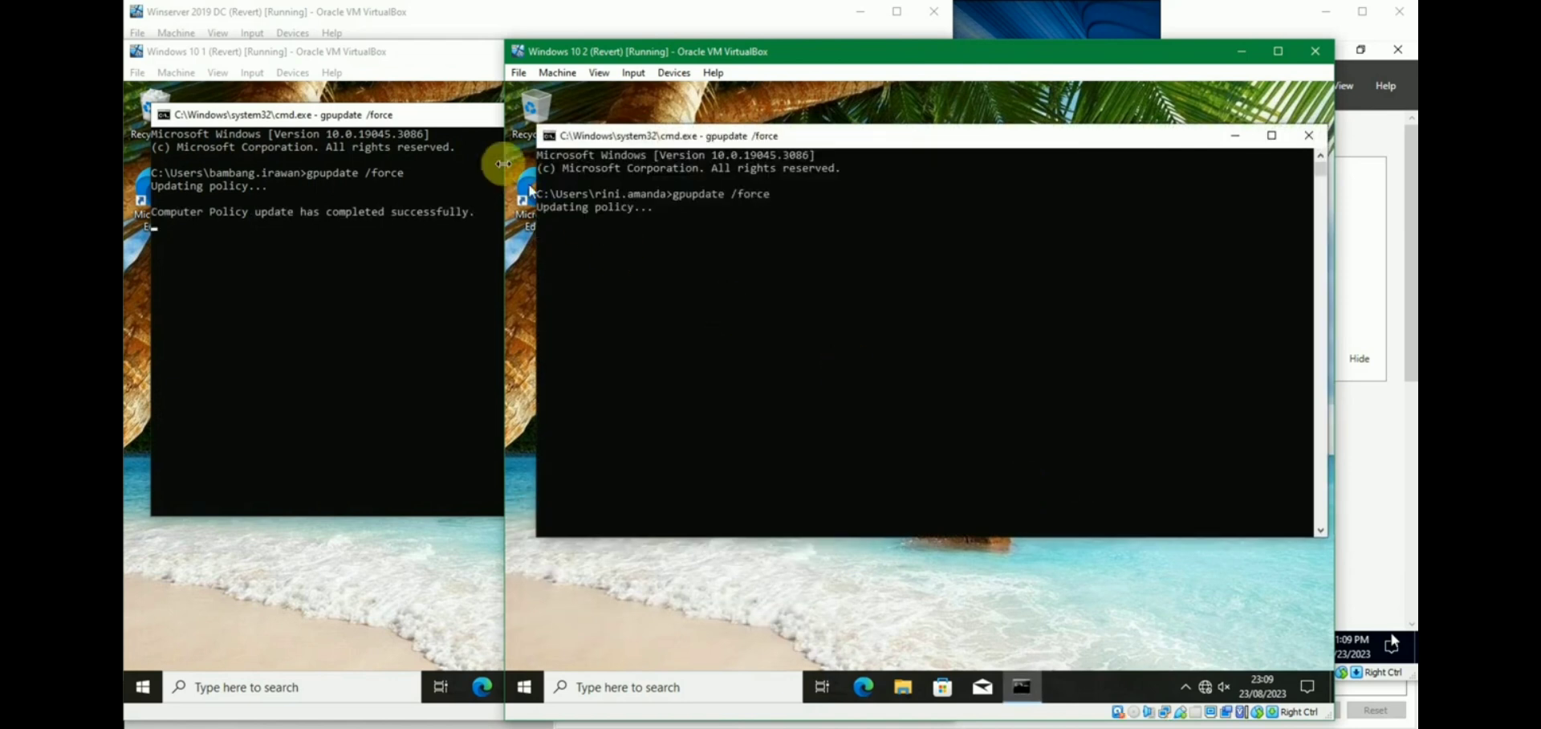
click(458, 134)
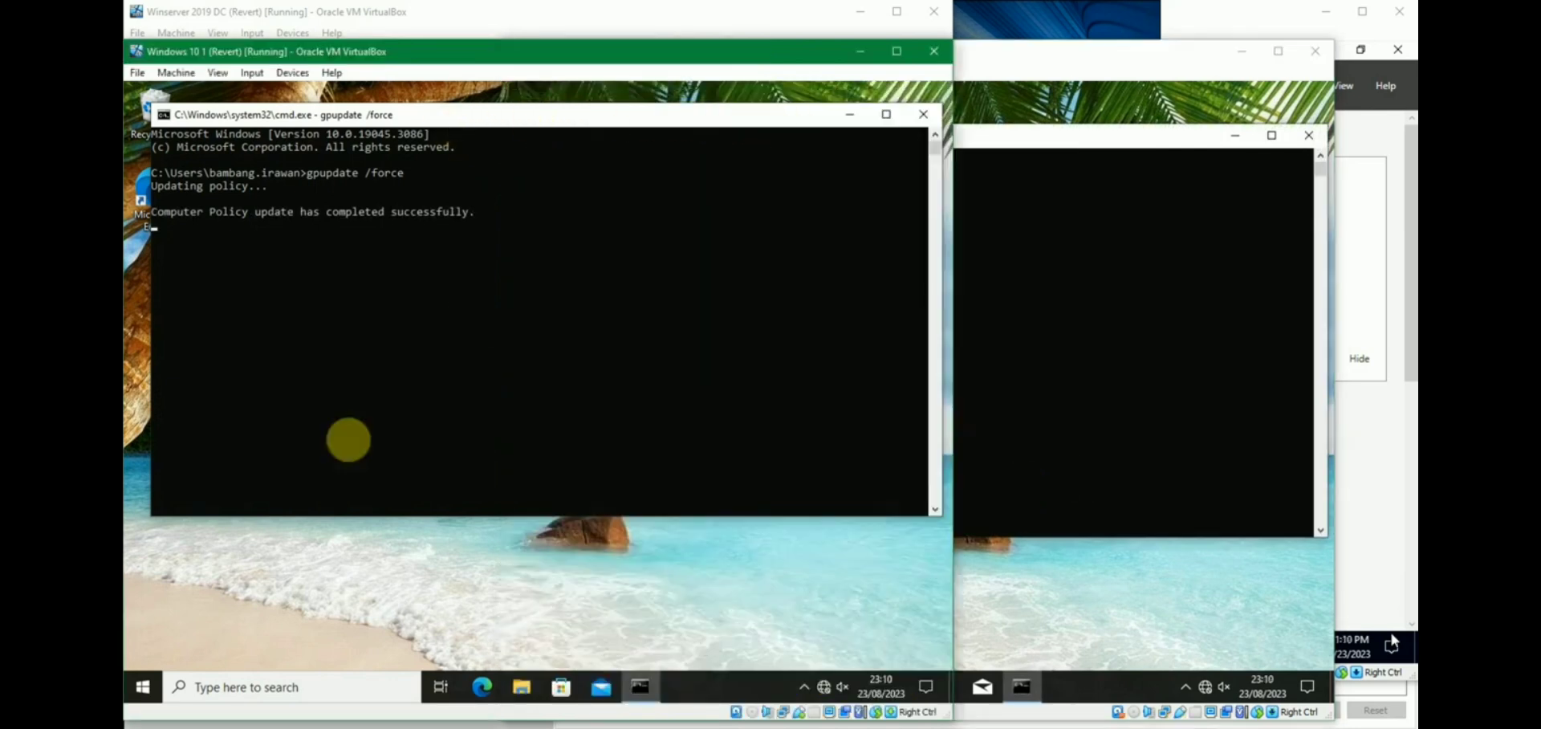
click(136, 690)
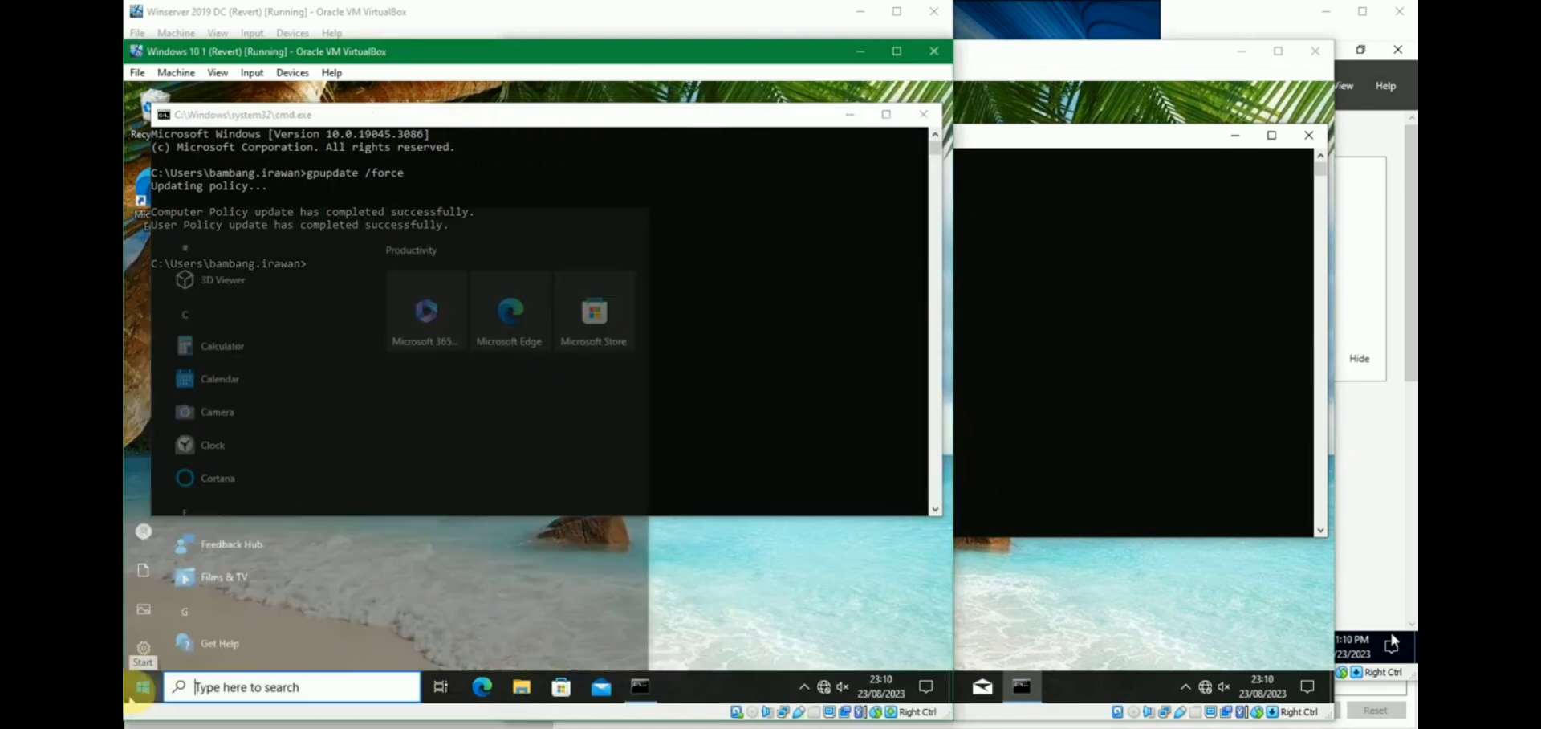
text(view)
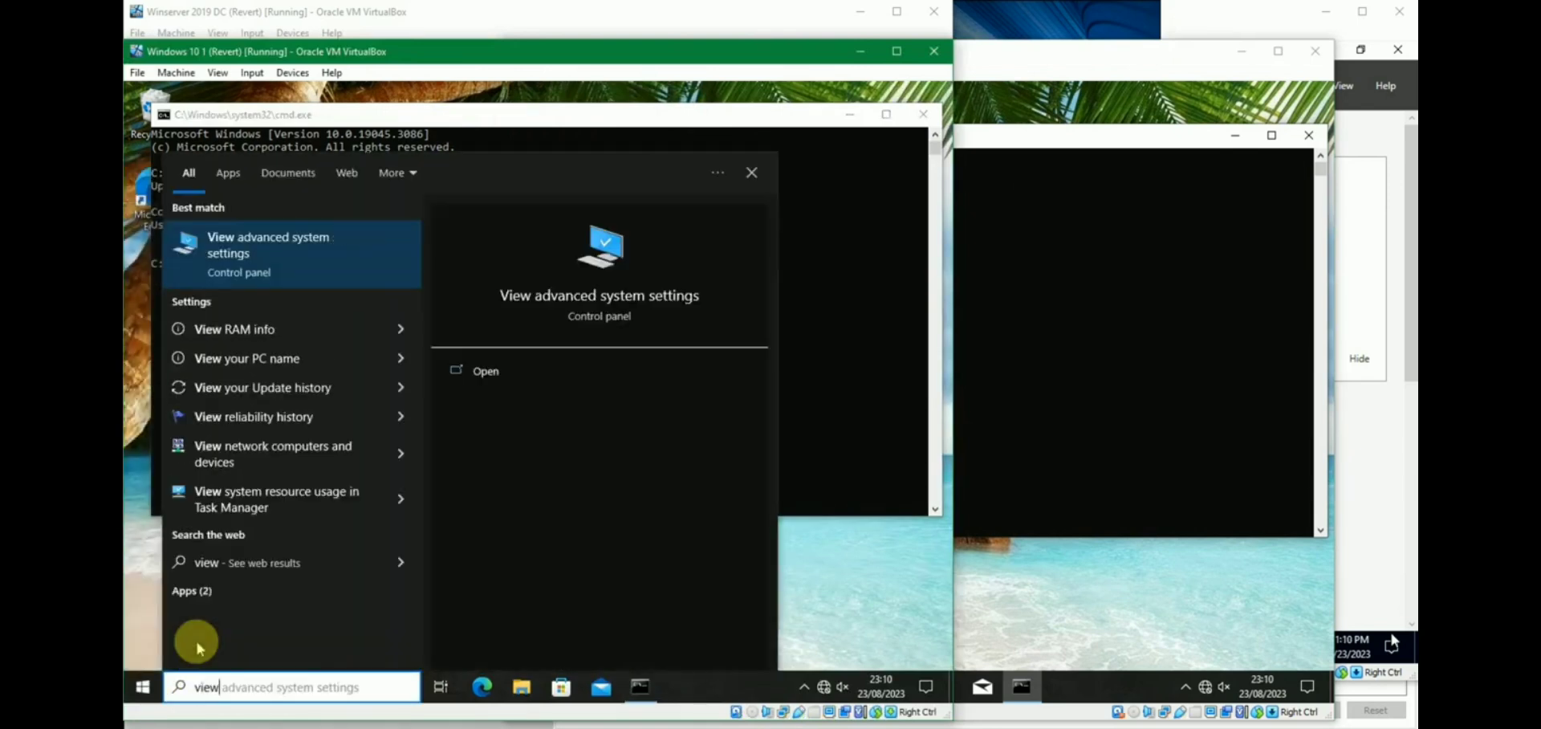
key(Return)
text(master)
key(Tab)
text(Pa$$w0rd1234)
key(Return)
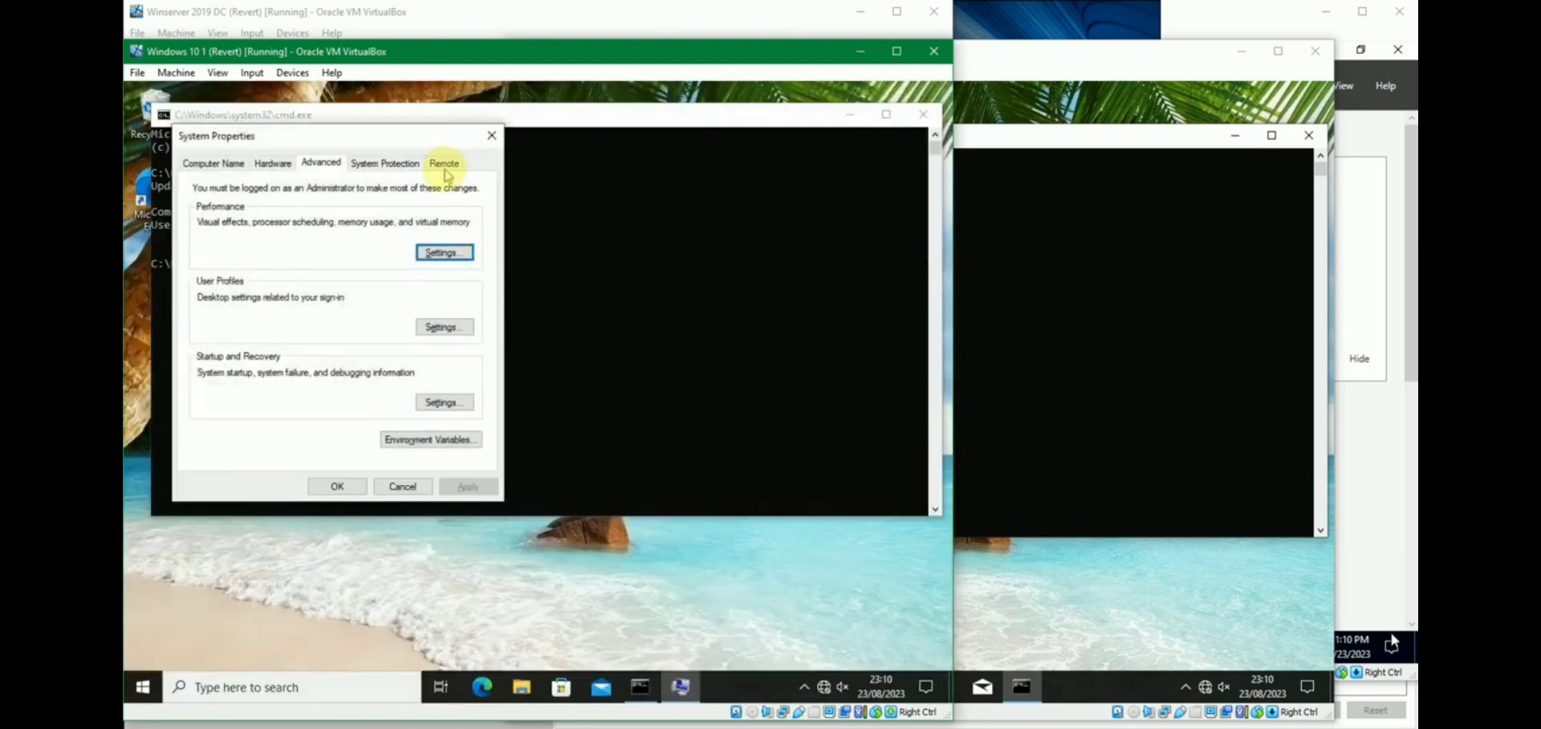
click(444, 164)
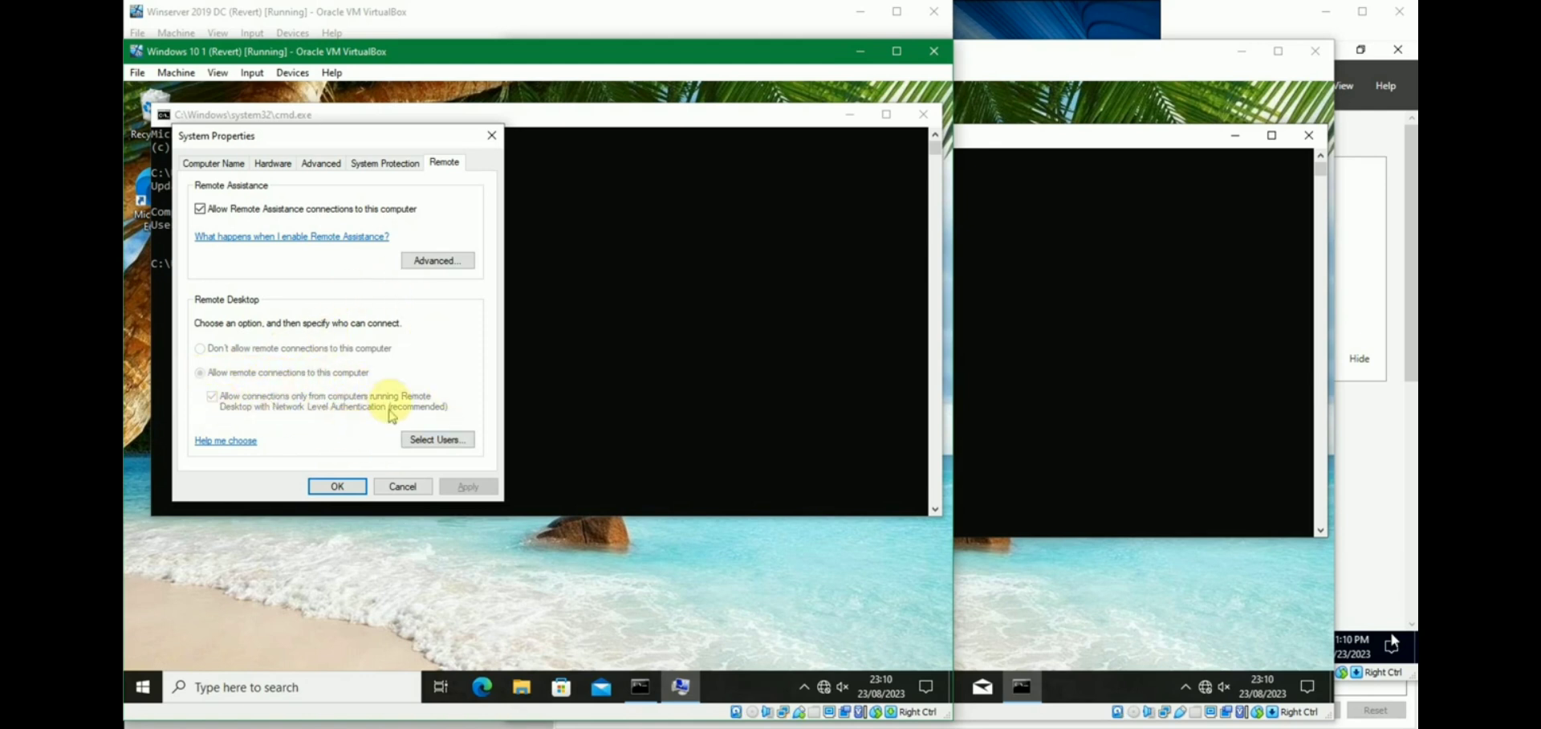
click(340, 486)
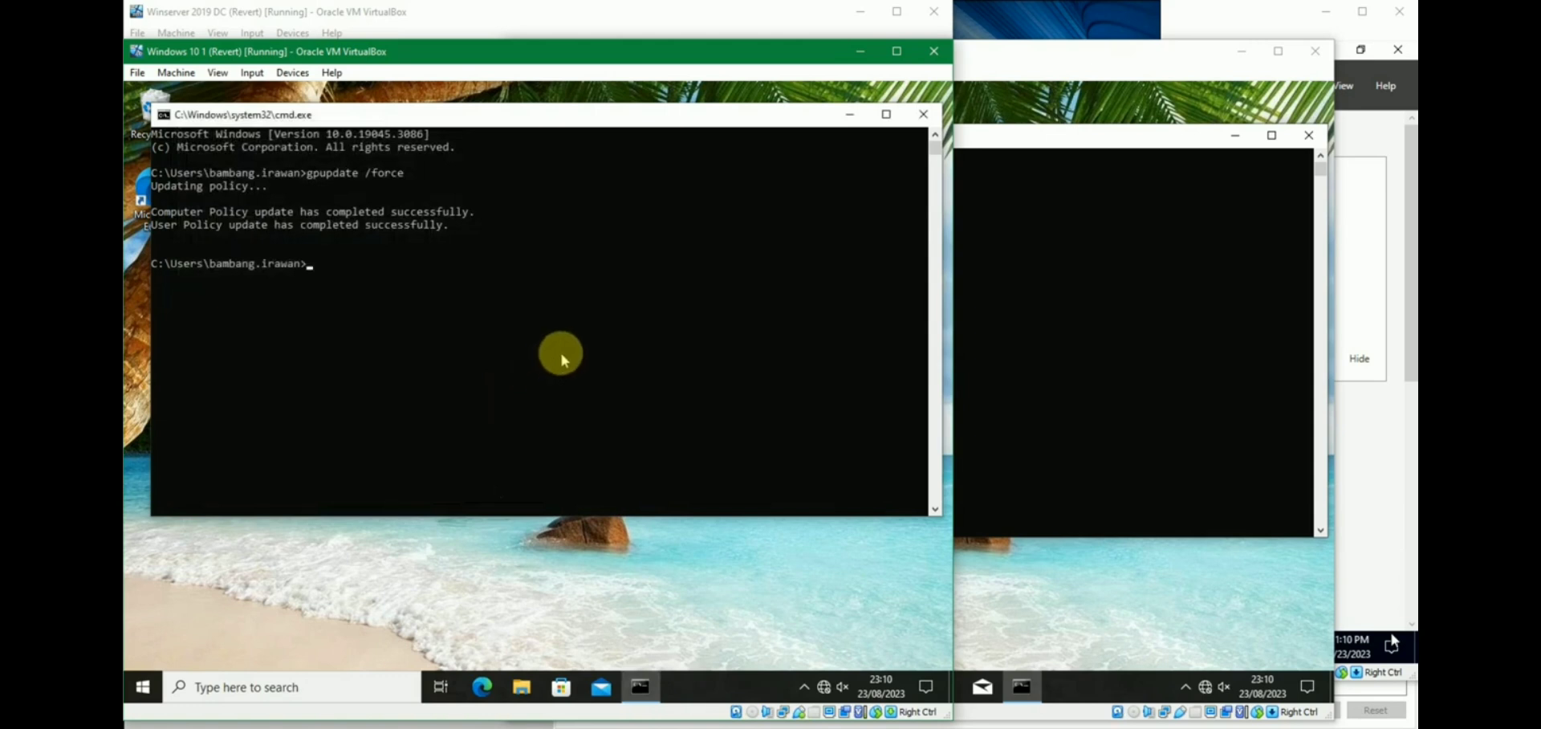
Run ipconfig on the client to find its IPv4 address, 192.168.56.21.
text(pconfig)
key(Return)
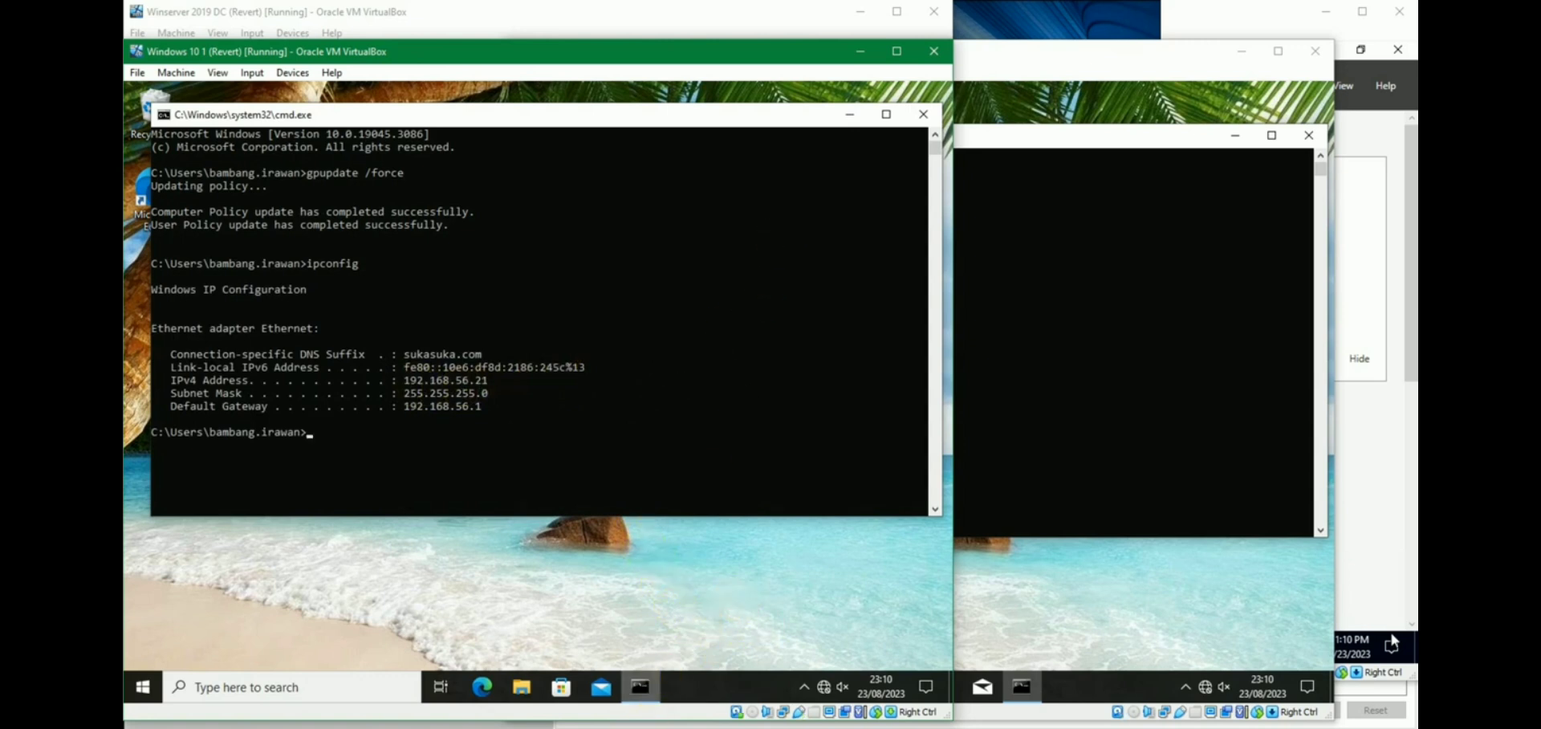
click(648, 727)
click(463, 667)
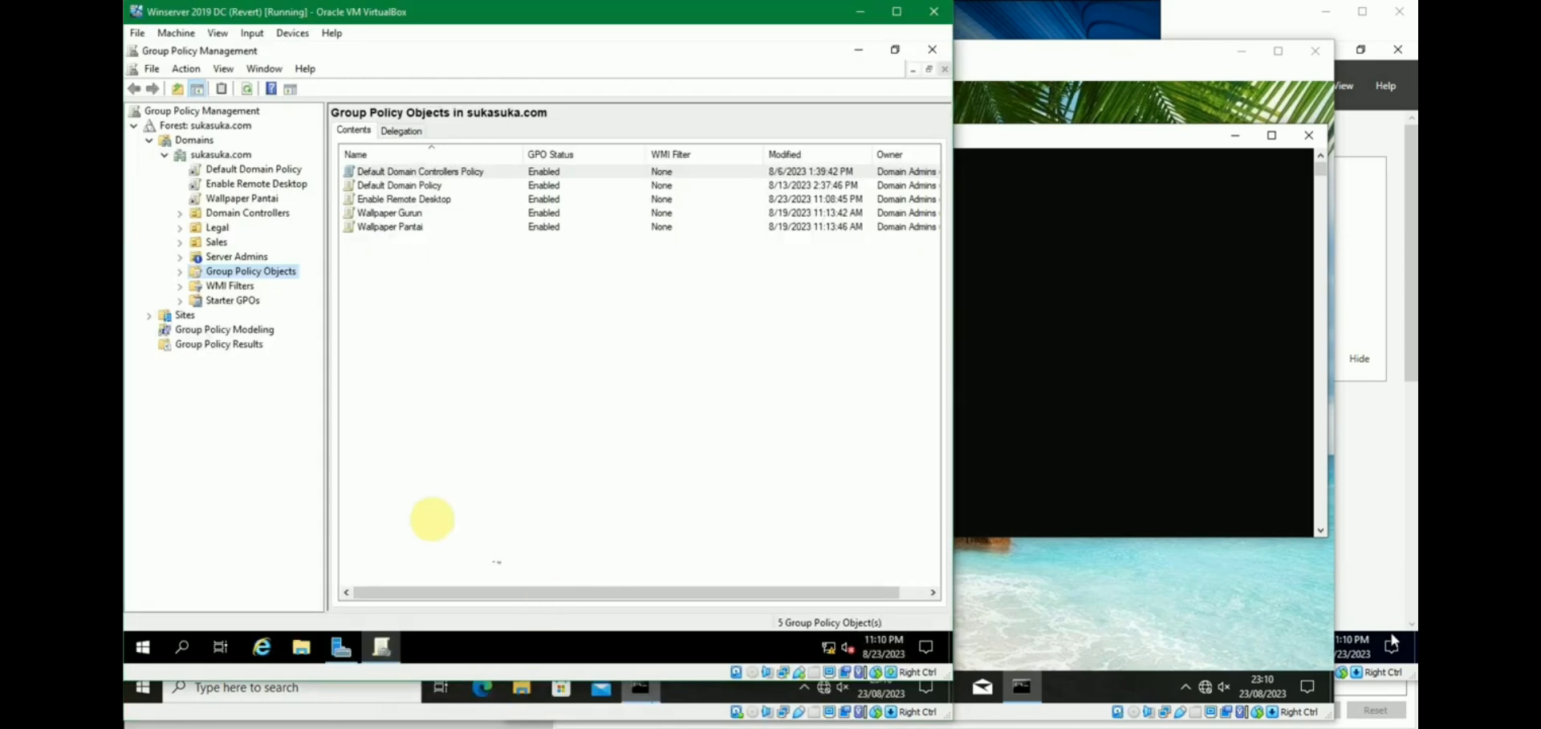
On the domain controller, launch Remote Desktop Connection and begin entering the client's IP.
click(139, 650)
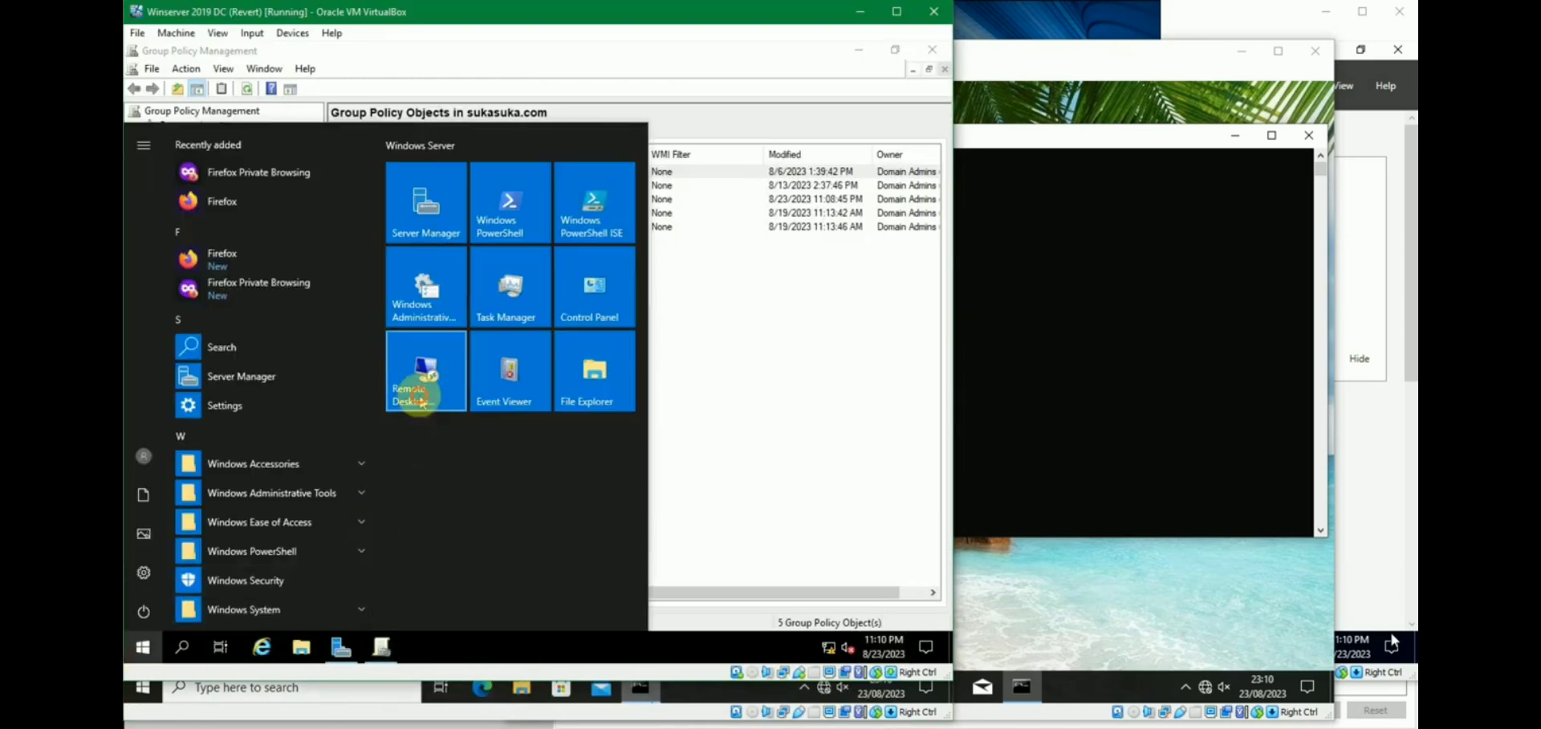
click(414, 391)
text(192.168.56.21)
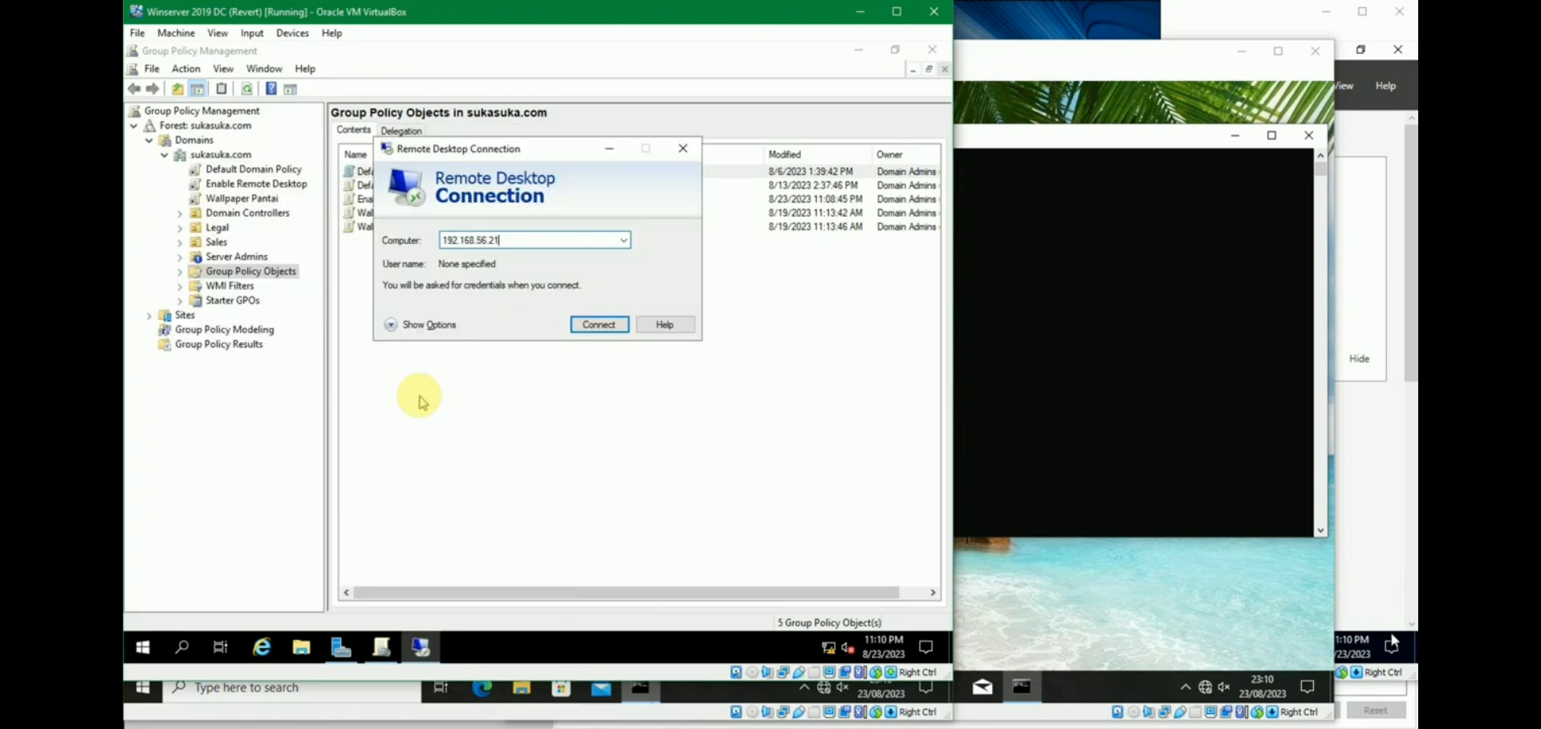
Connect to 192.168.56.21 with a different account, checking which user is signed in on the client.
click(599, 325)
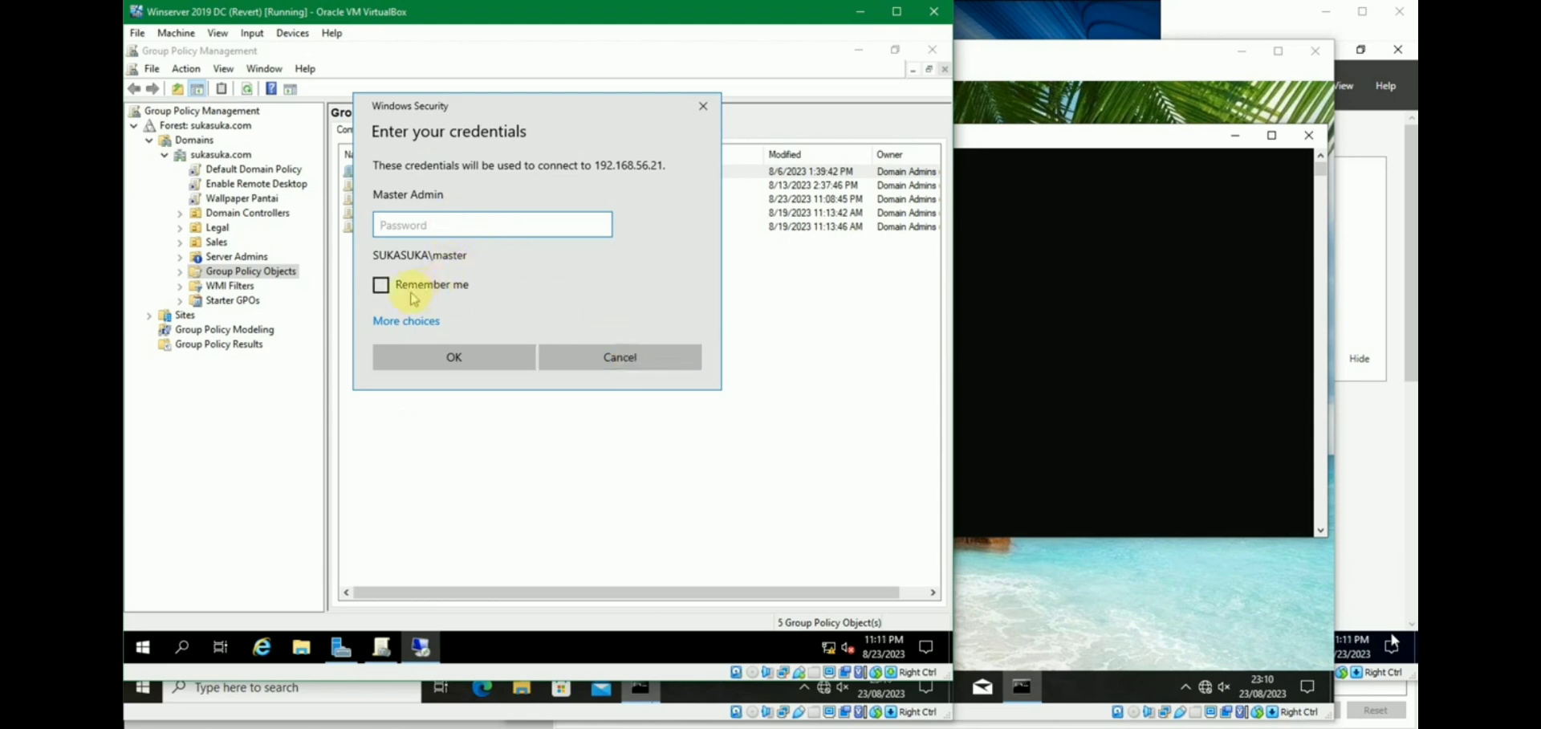
click(414, 321)
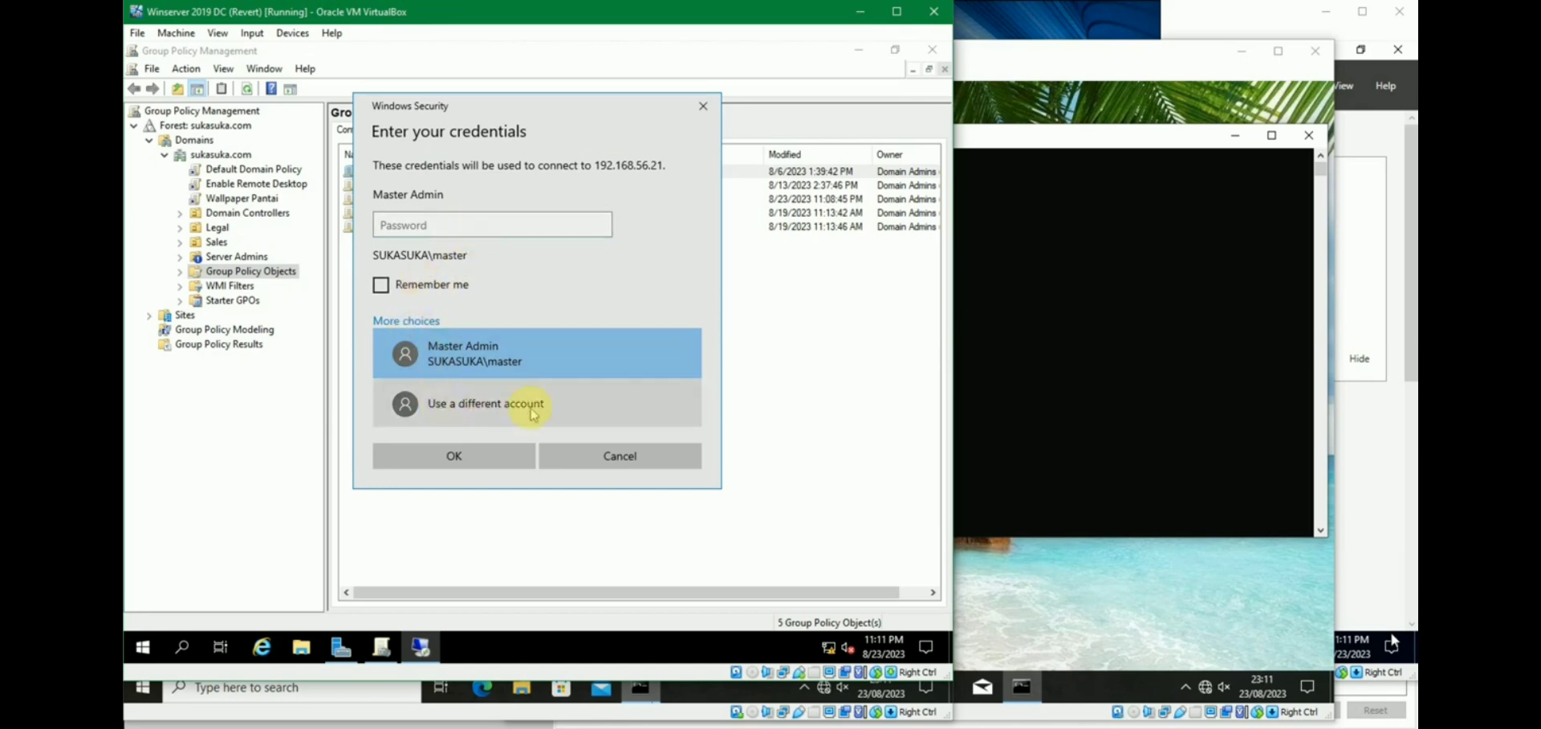
click(548, 407)
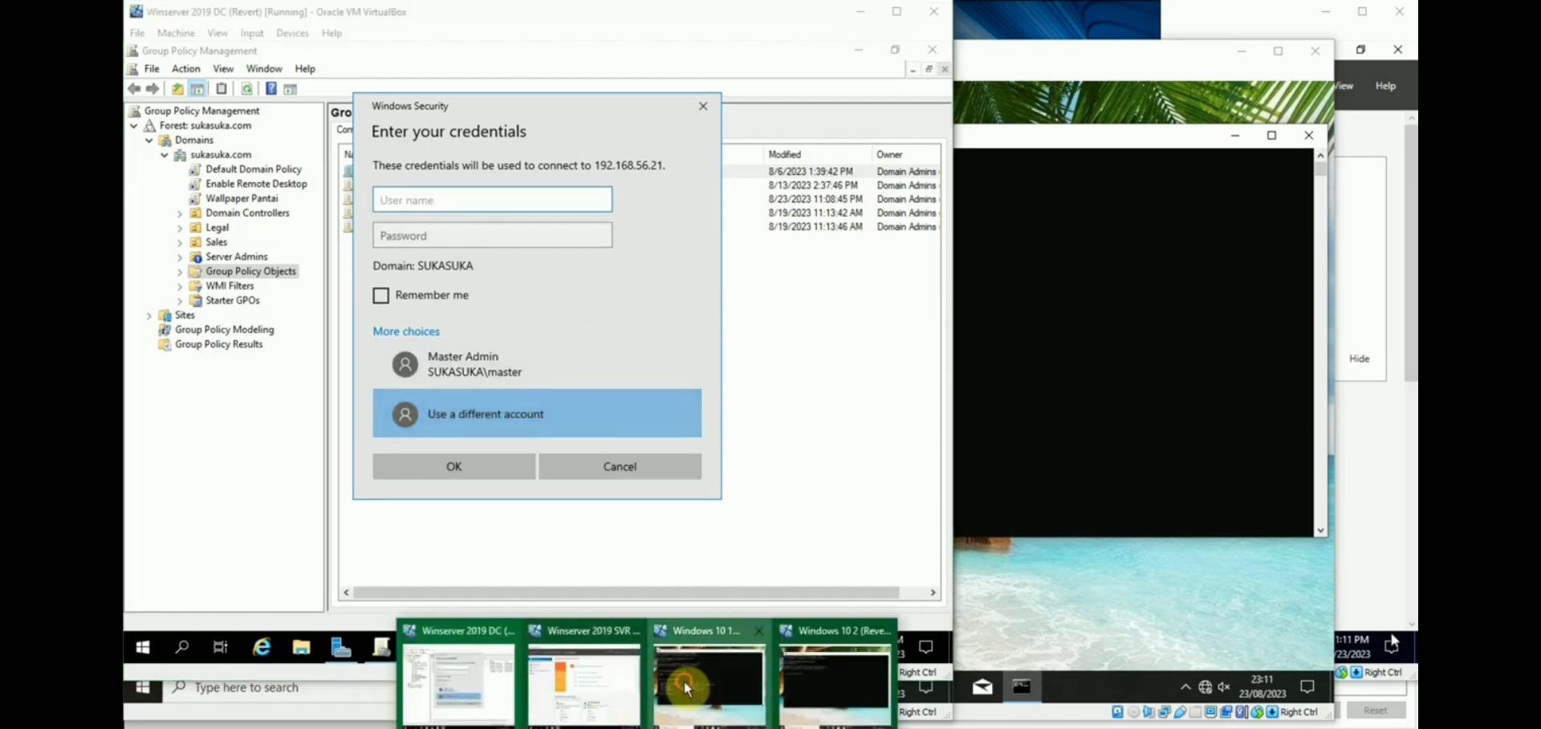
click(687, 681)
click(152, 689)
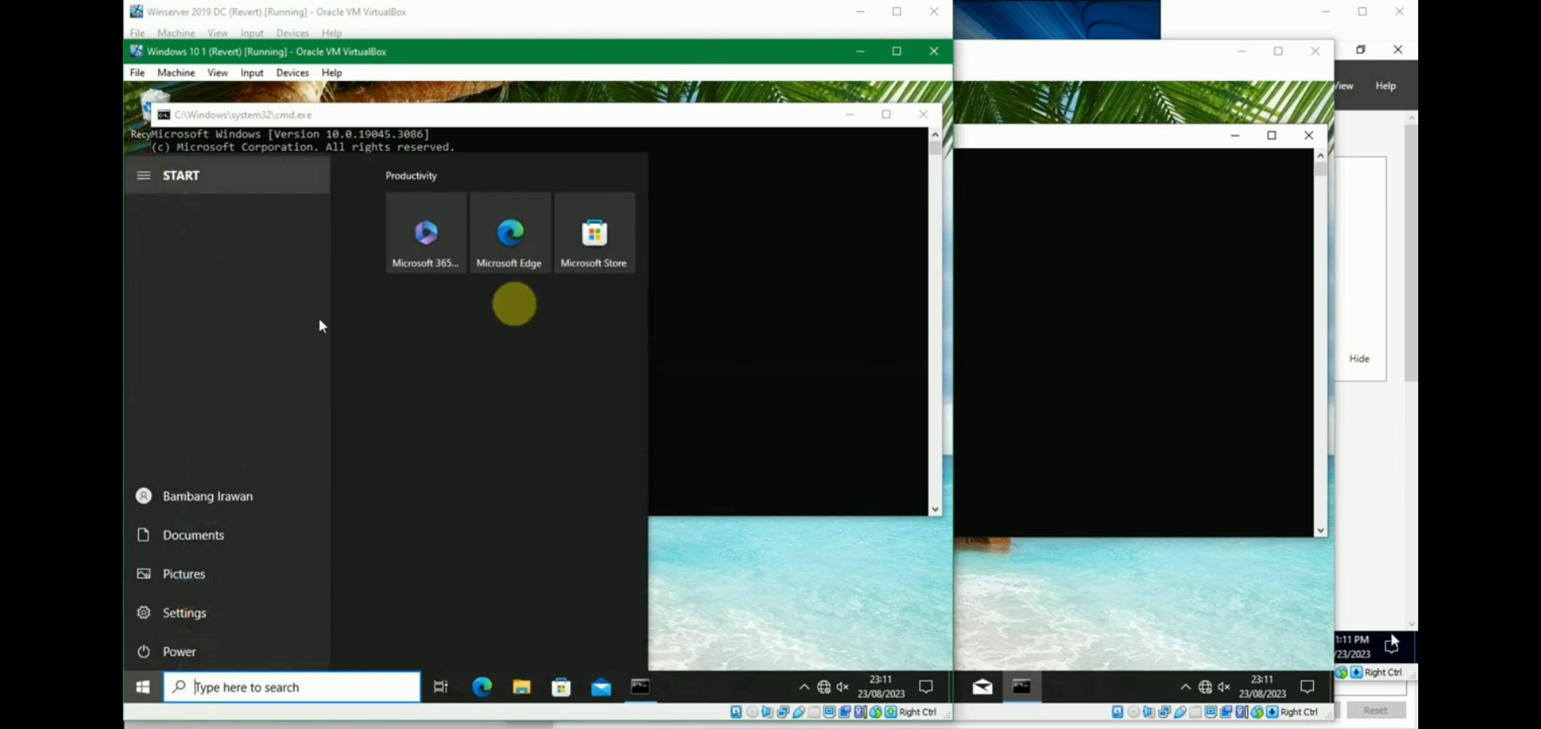
click(680, 6)
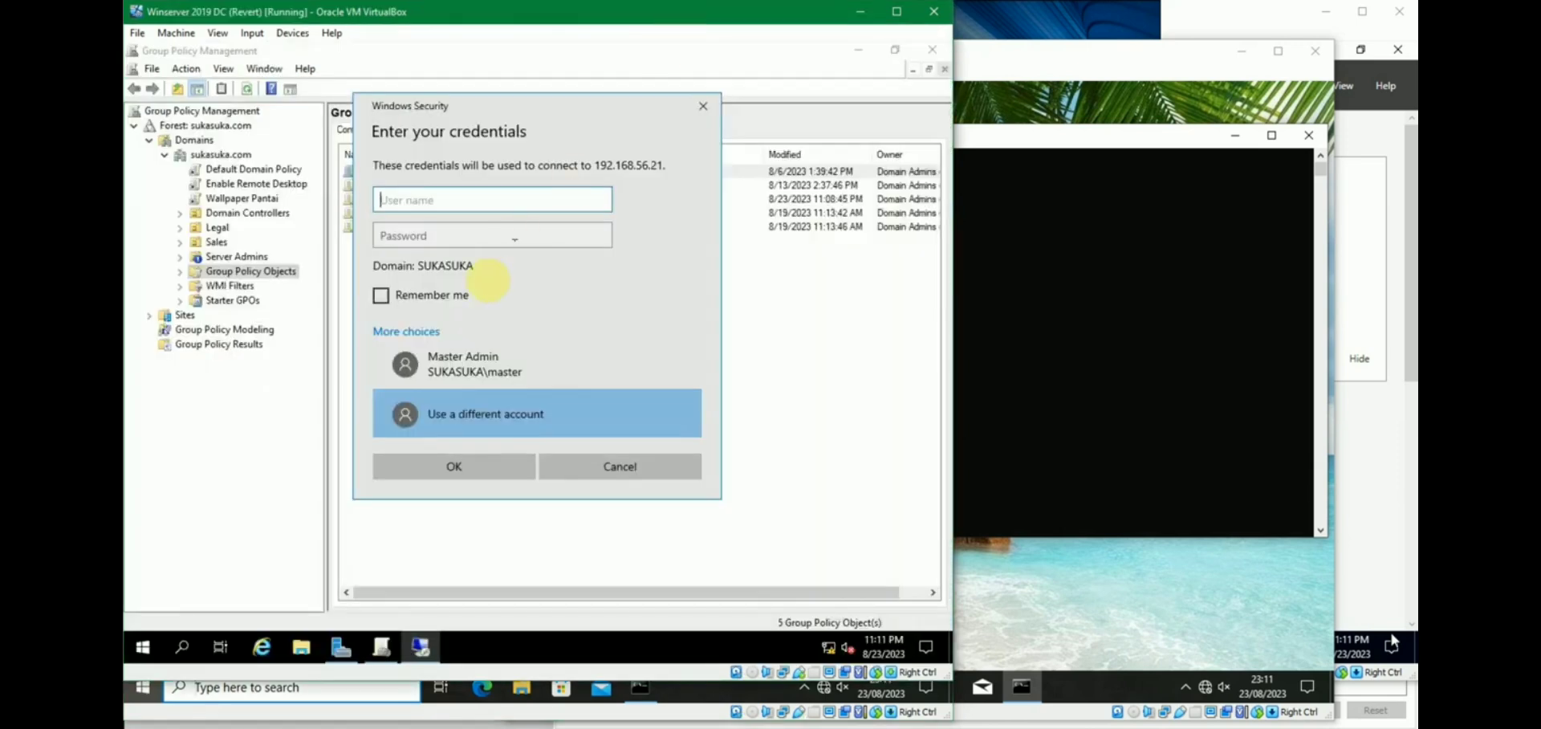
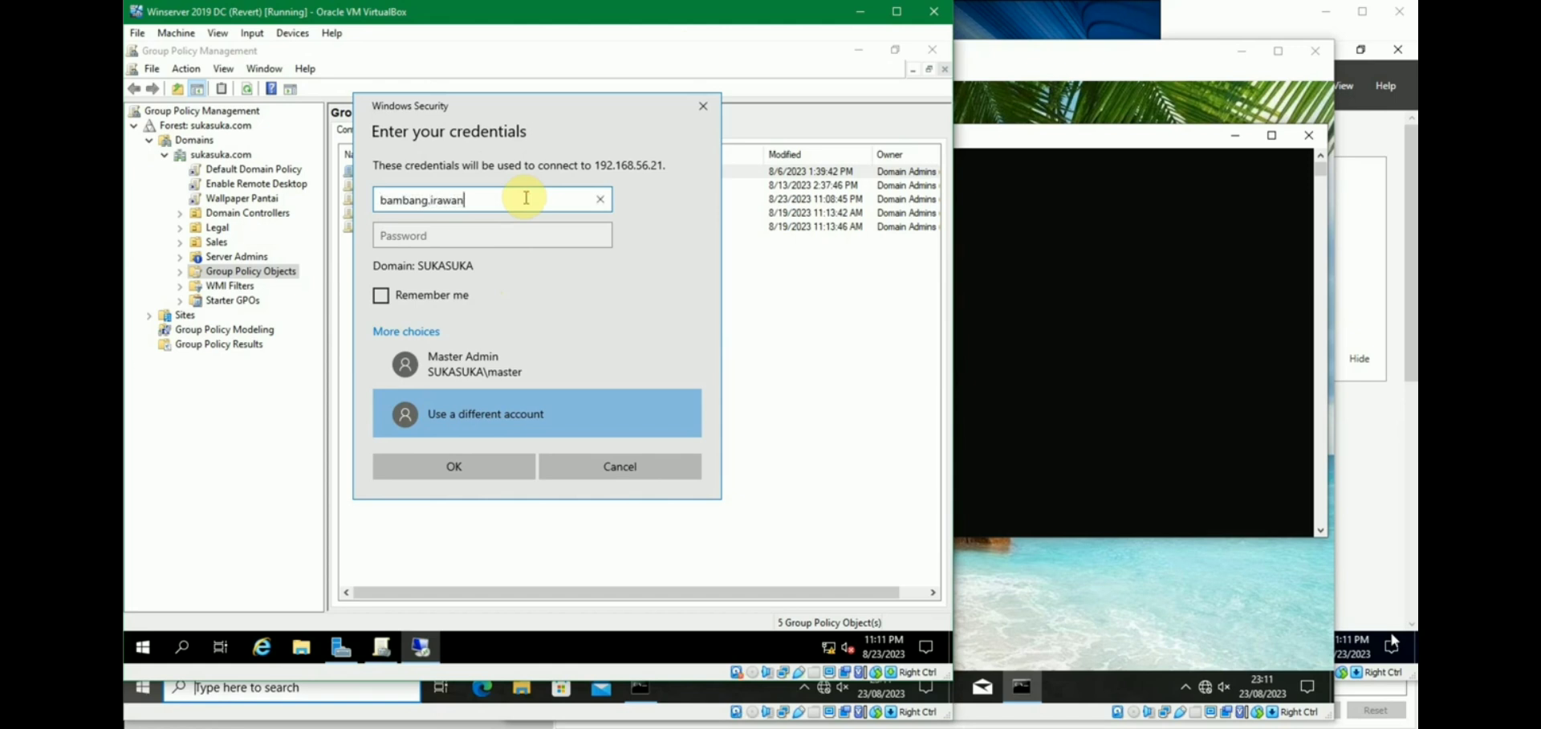
Enter the domain user's name and password and submit them.
key(Tab)
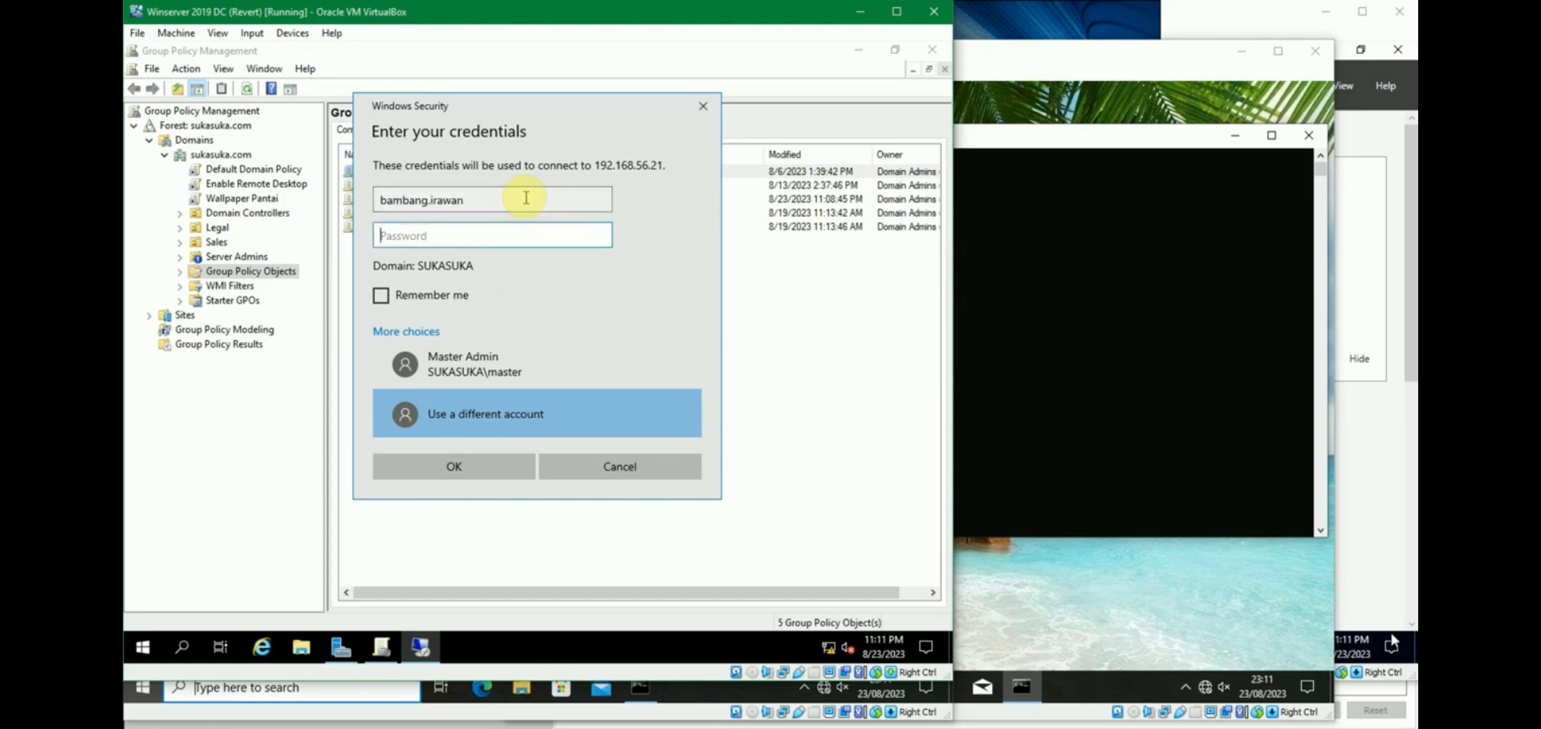
text(•••)
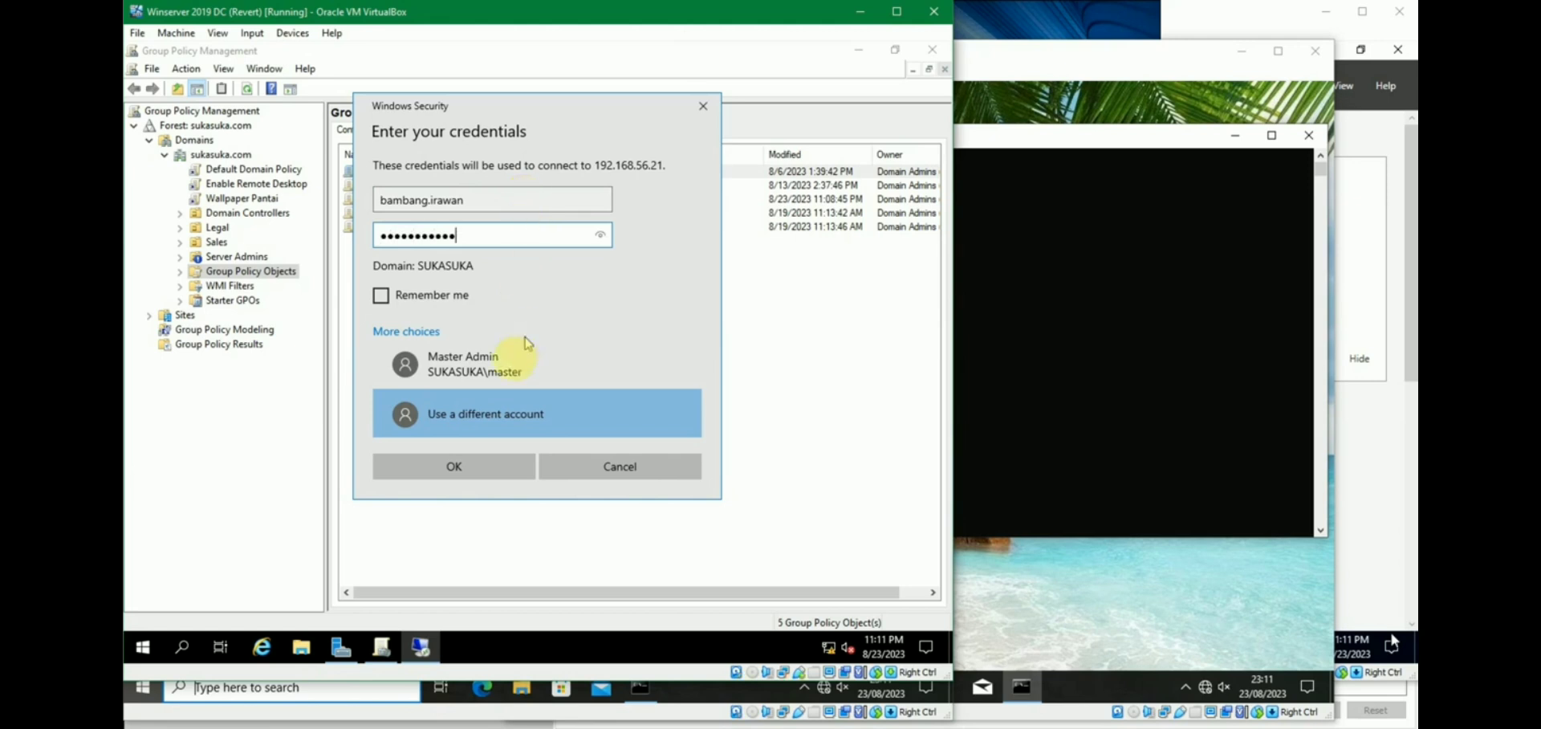
click(498, 459)
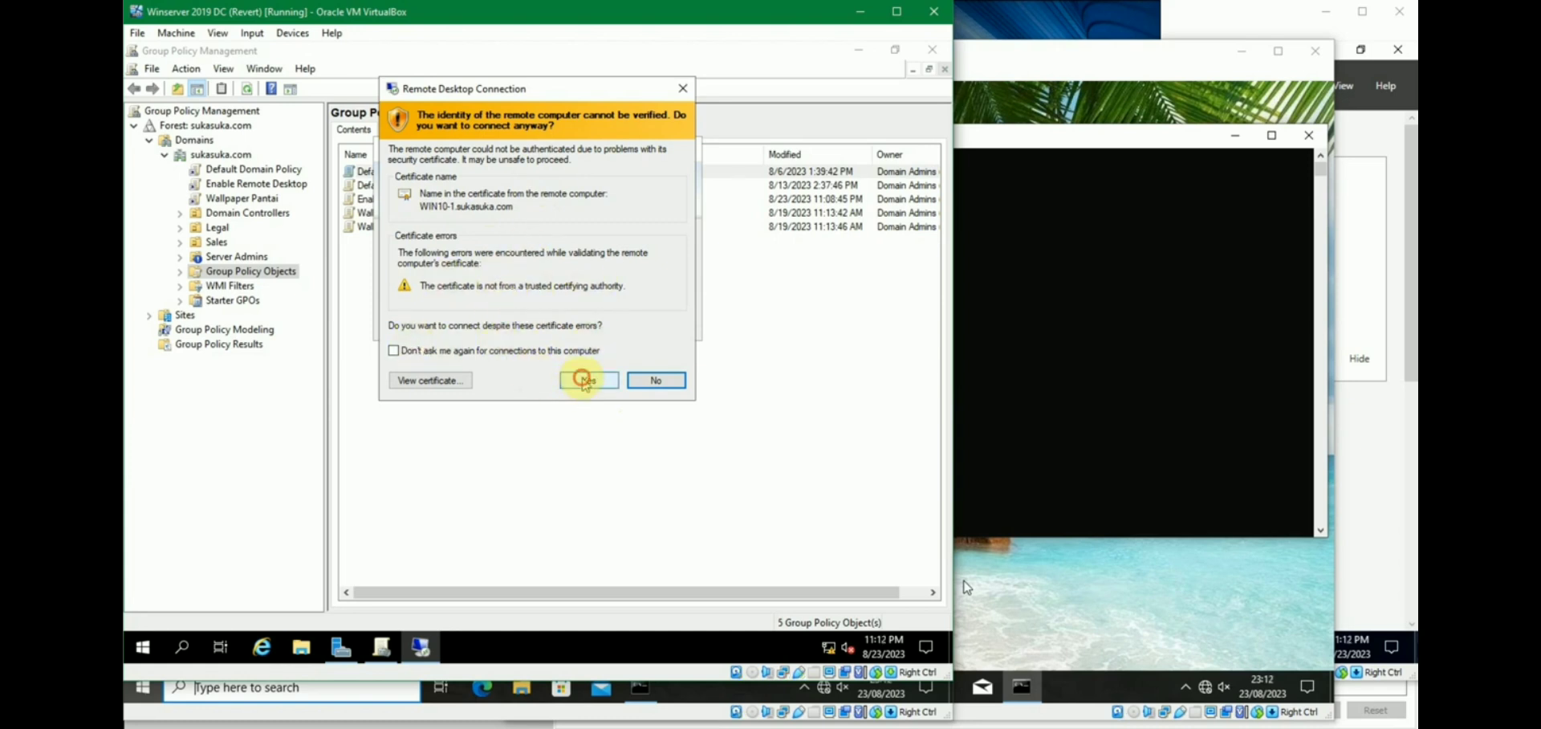
Accept the WIN10-1 certificate warning, check the remote session, then disconnect it.
click(584, 380)
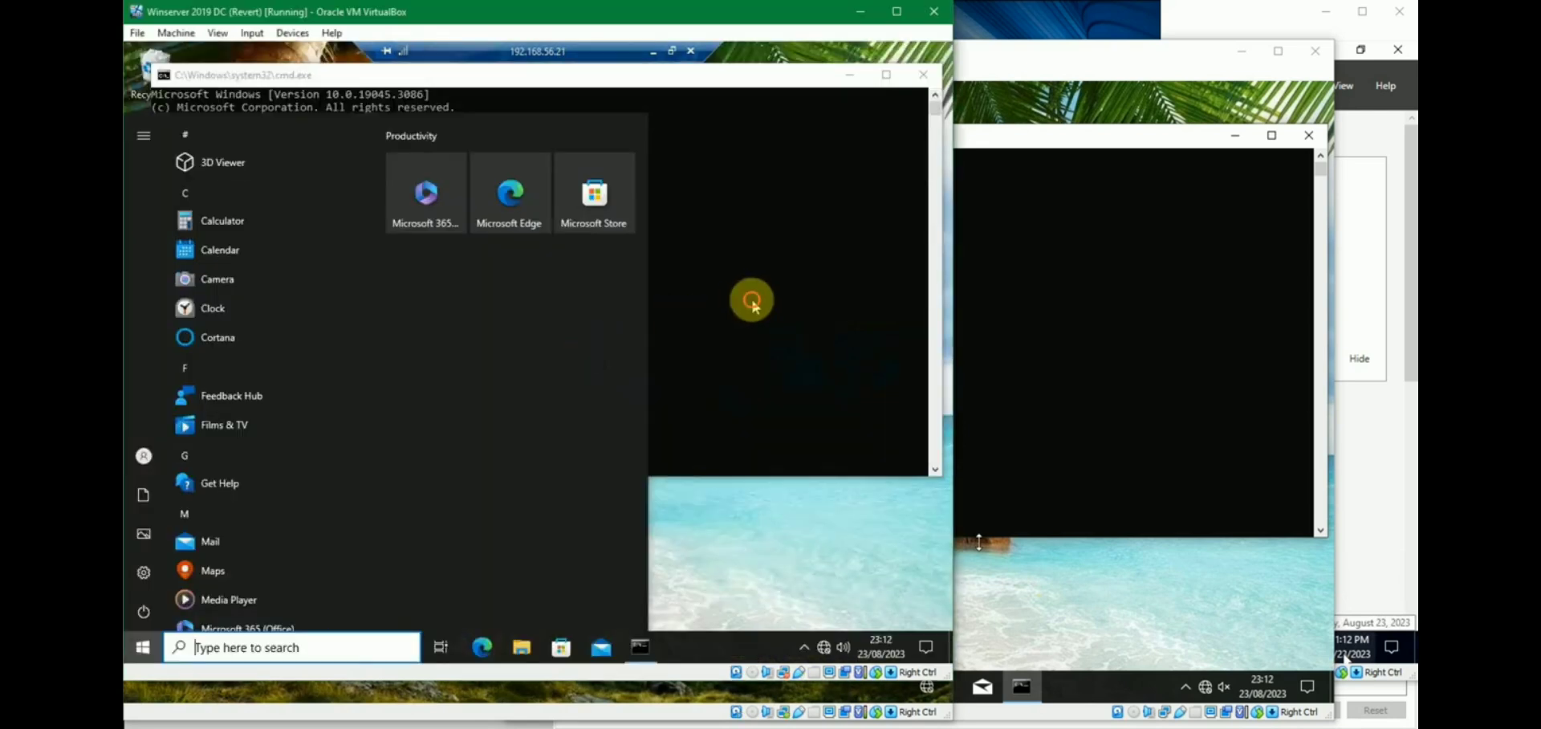
click(726, 298)
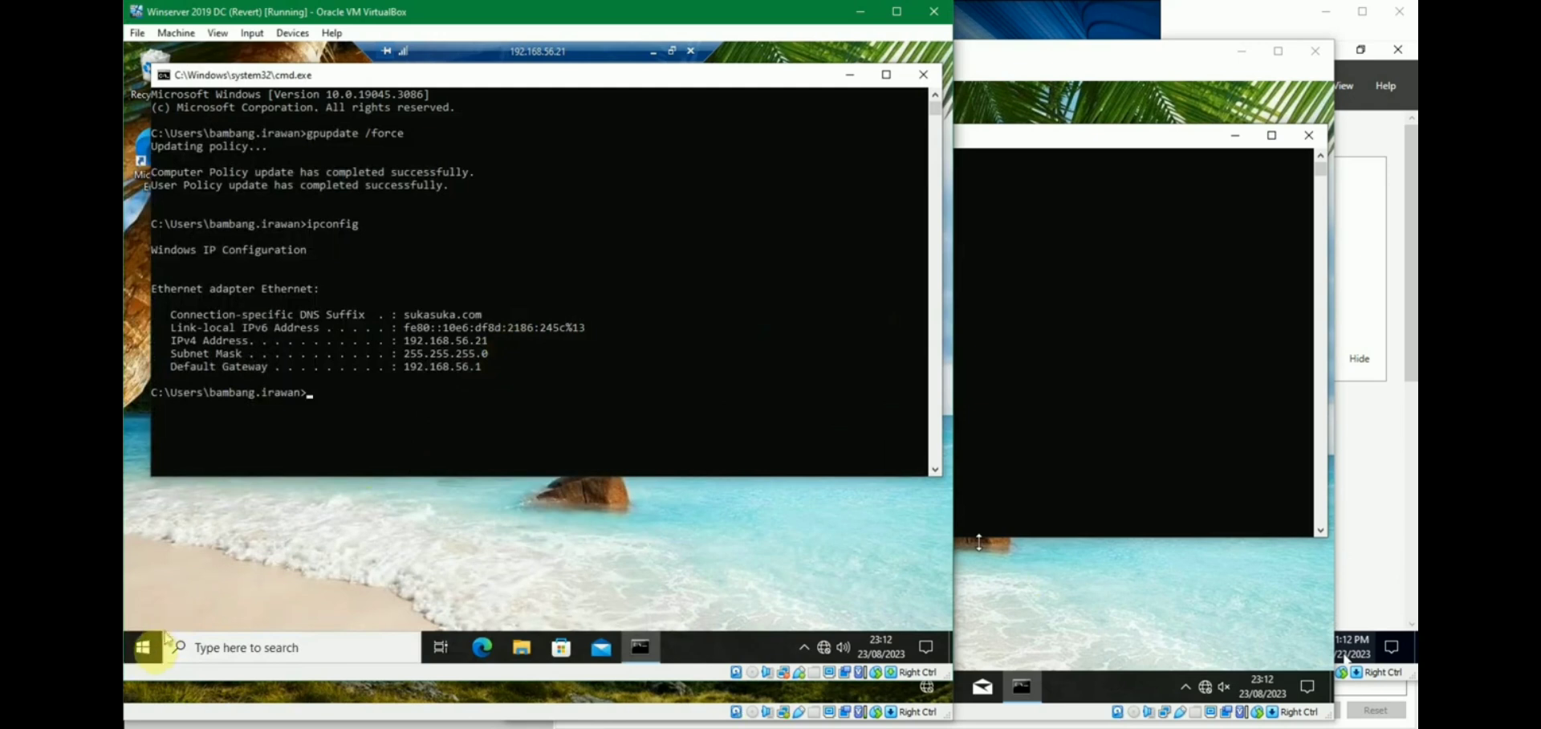
click(149, 652)
click(145, 650)
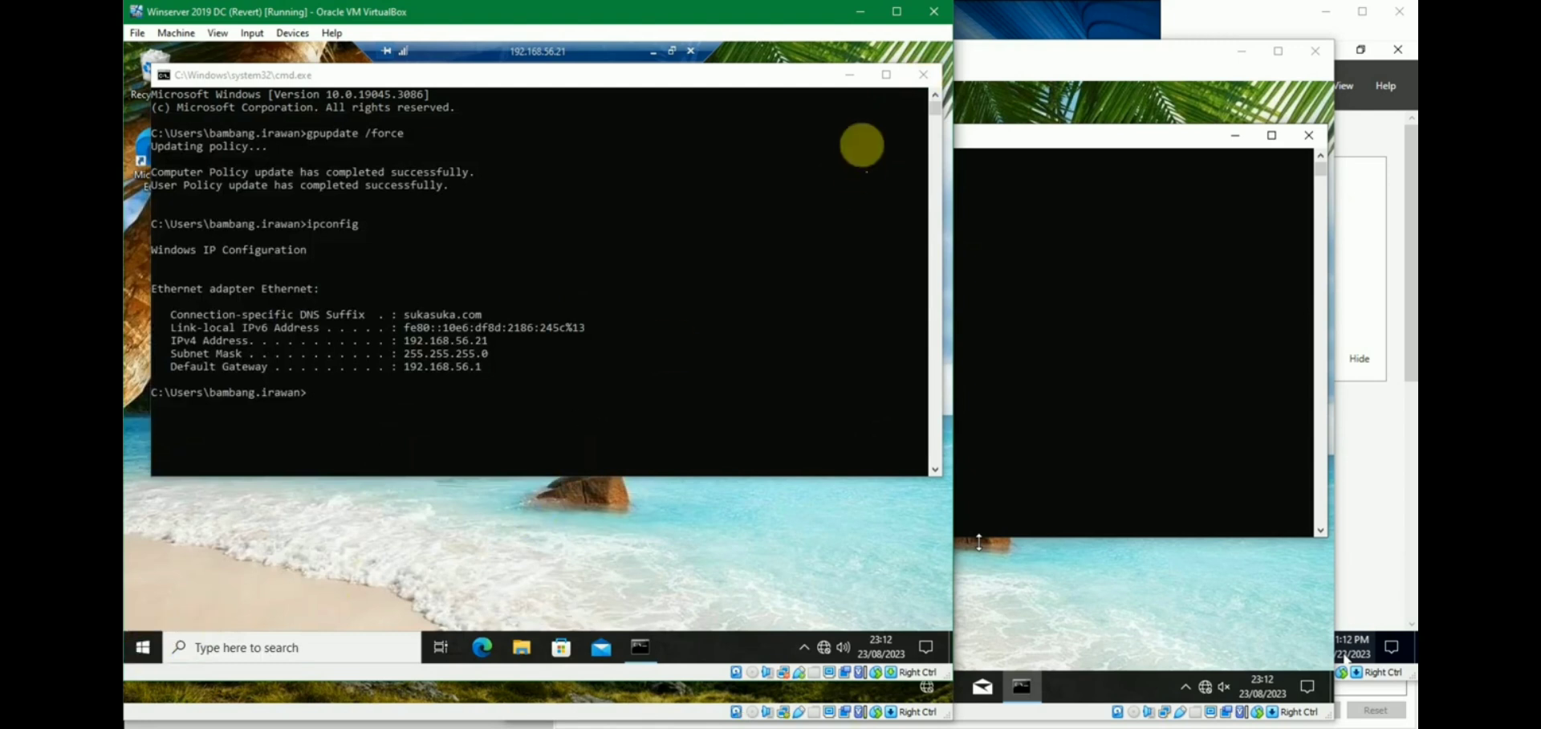
click(691, 51)
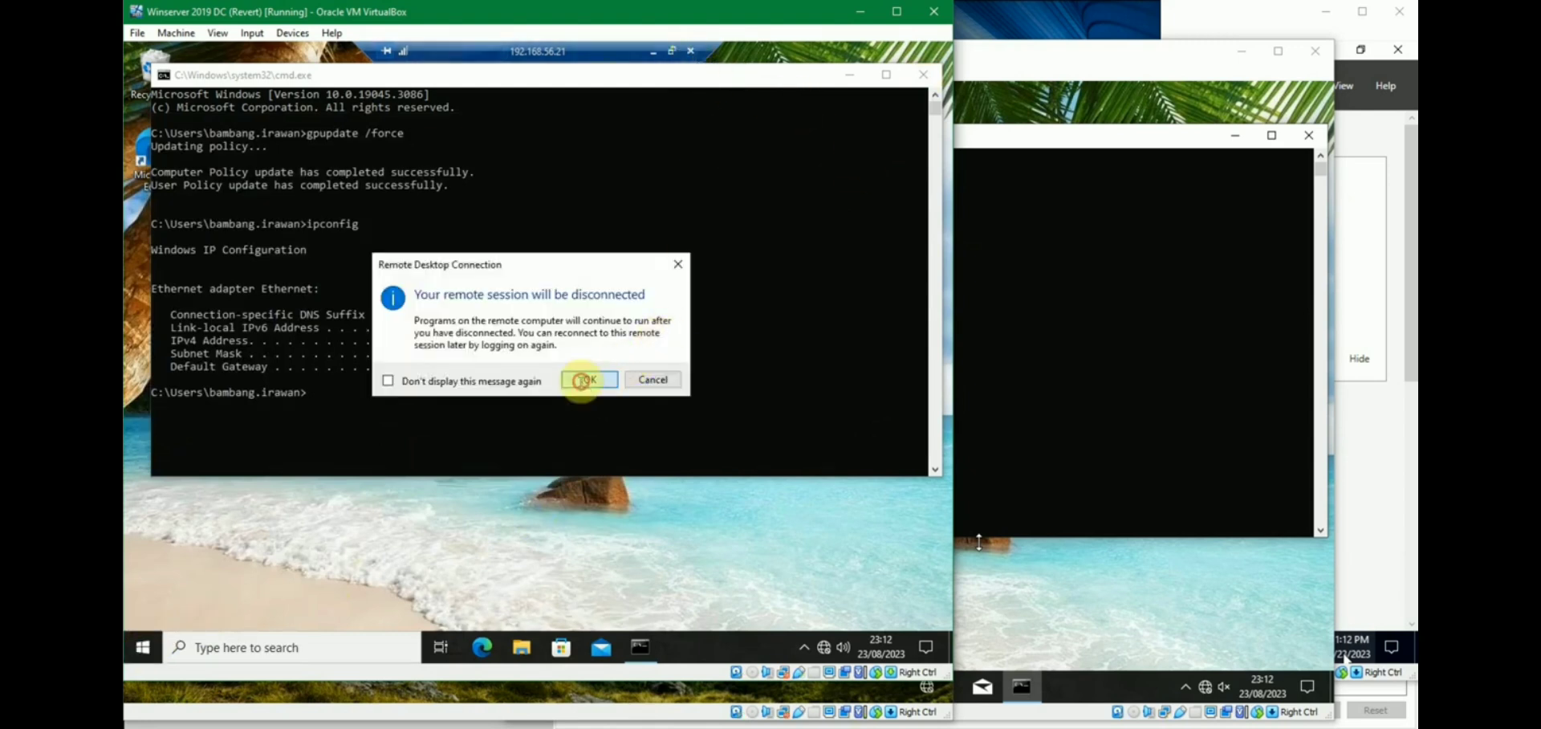
click(589, 378)
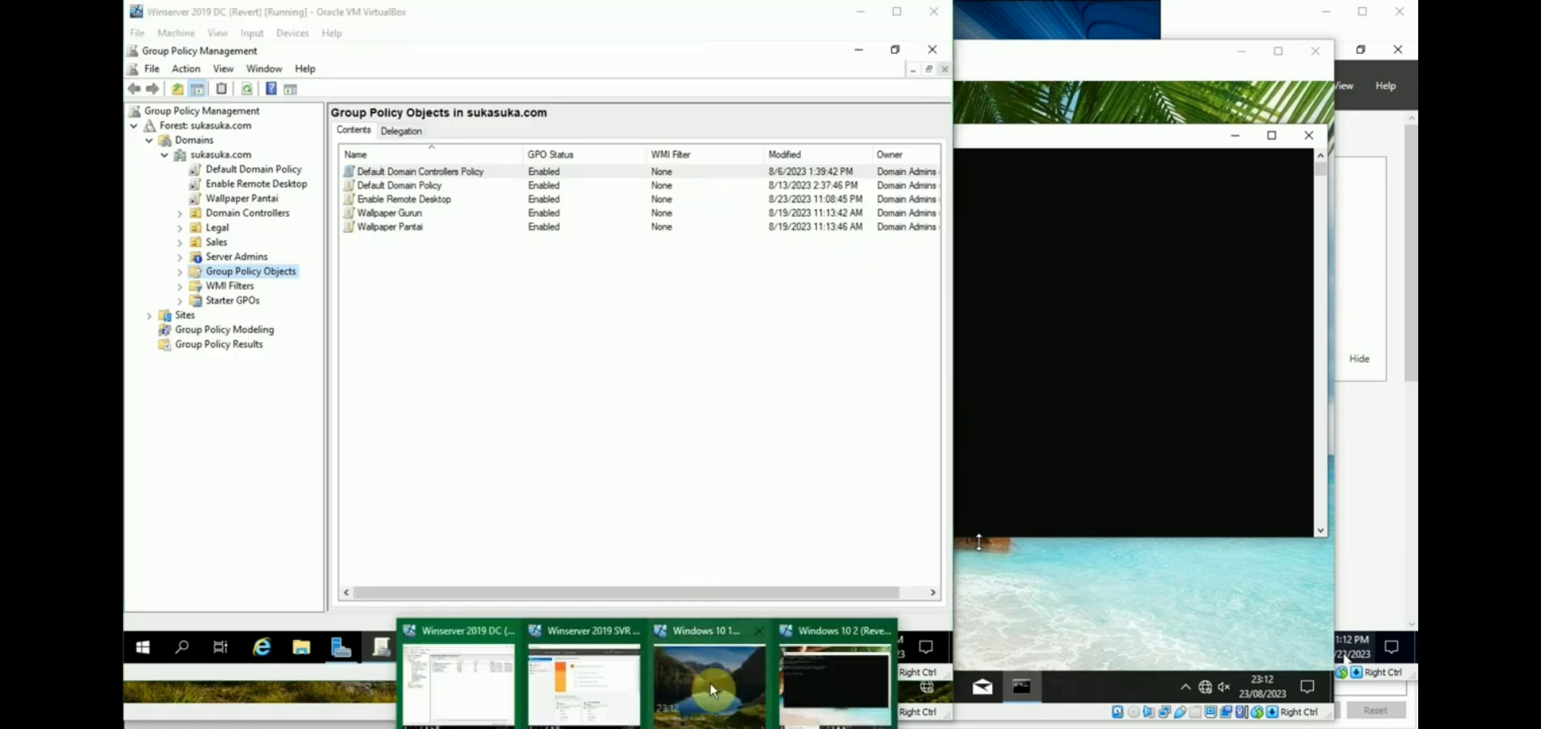
Unlock the Windows 10 1 VM and sign in with the user's password.
click(715, 673)
click(658, 443)
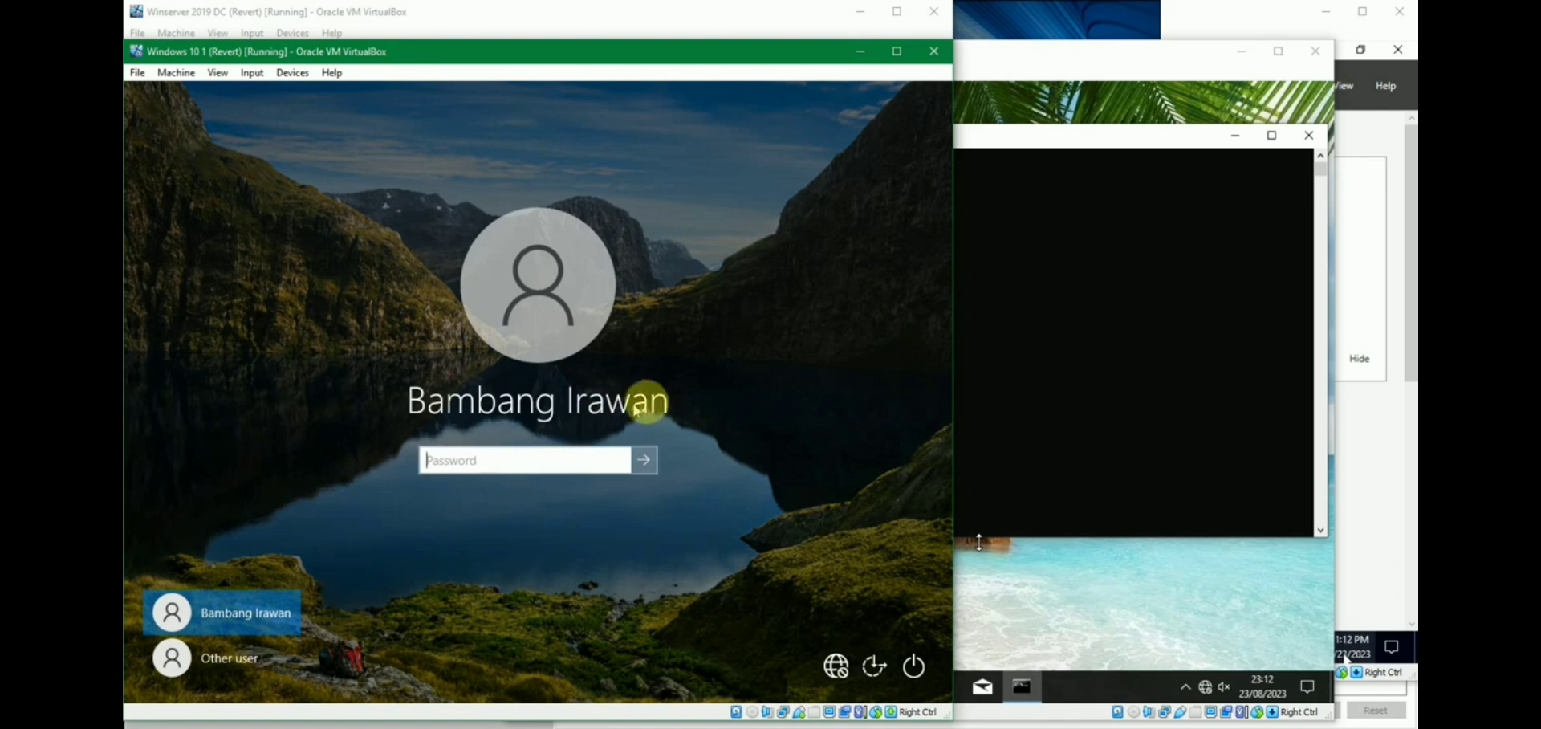
text(••)
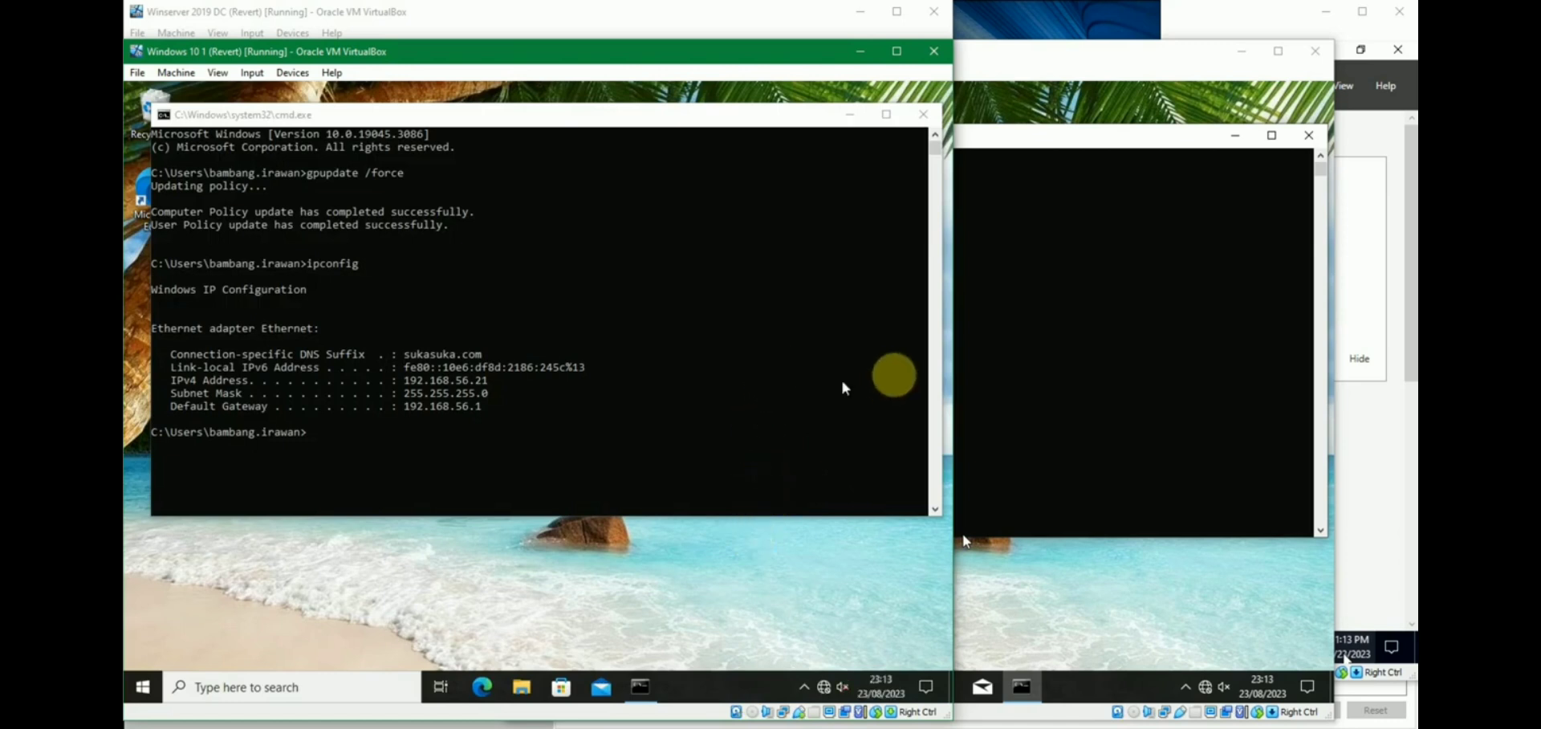
Run ipconfig on Windows 10 2, showing its IPv4 address 192.168.56.105.
click(1097, 134)
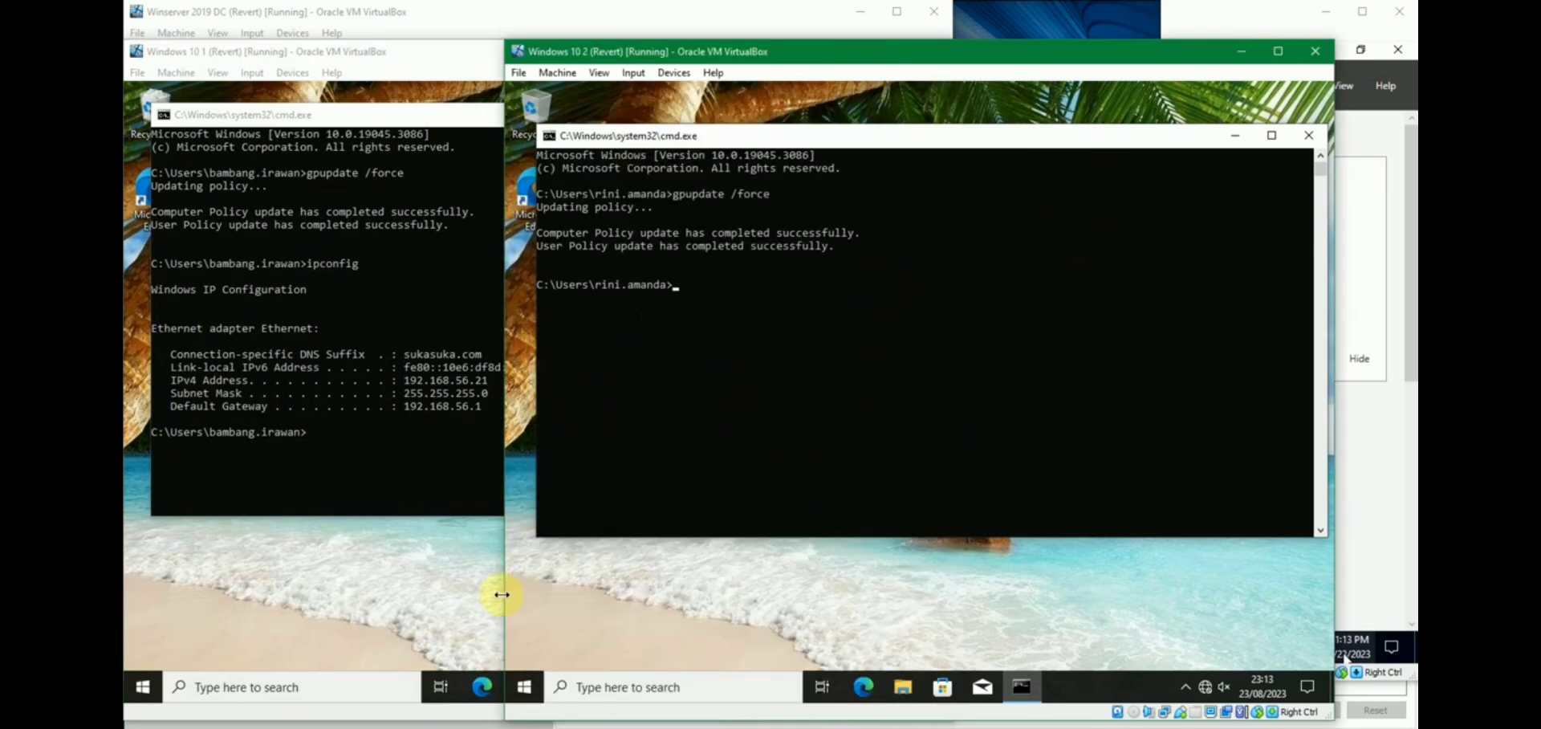
click(524, 690)
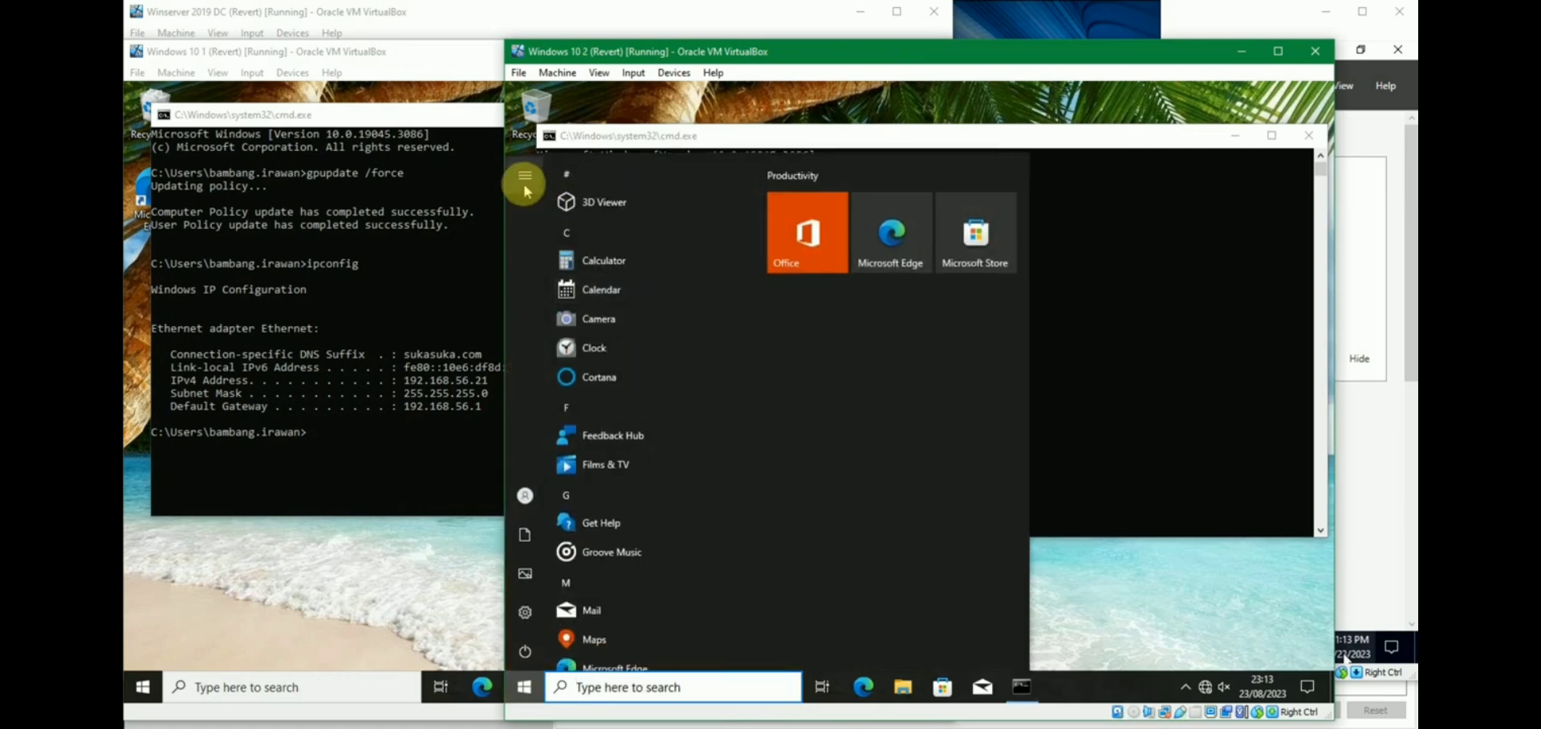
mouse_move(523, 183)
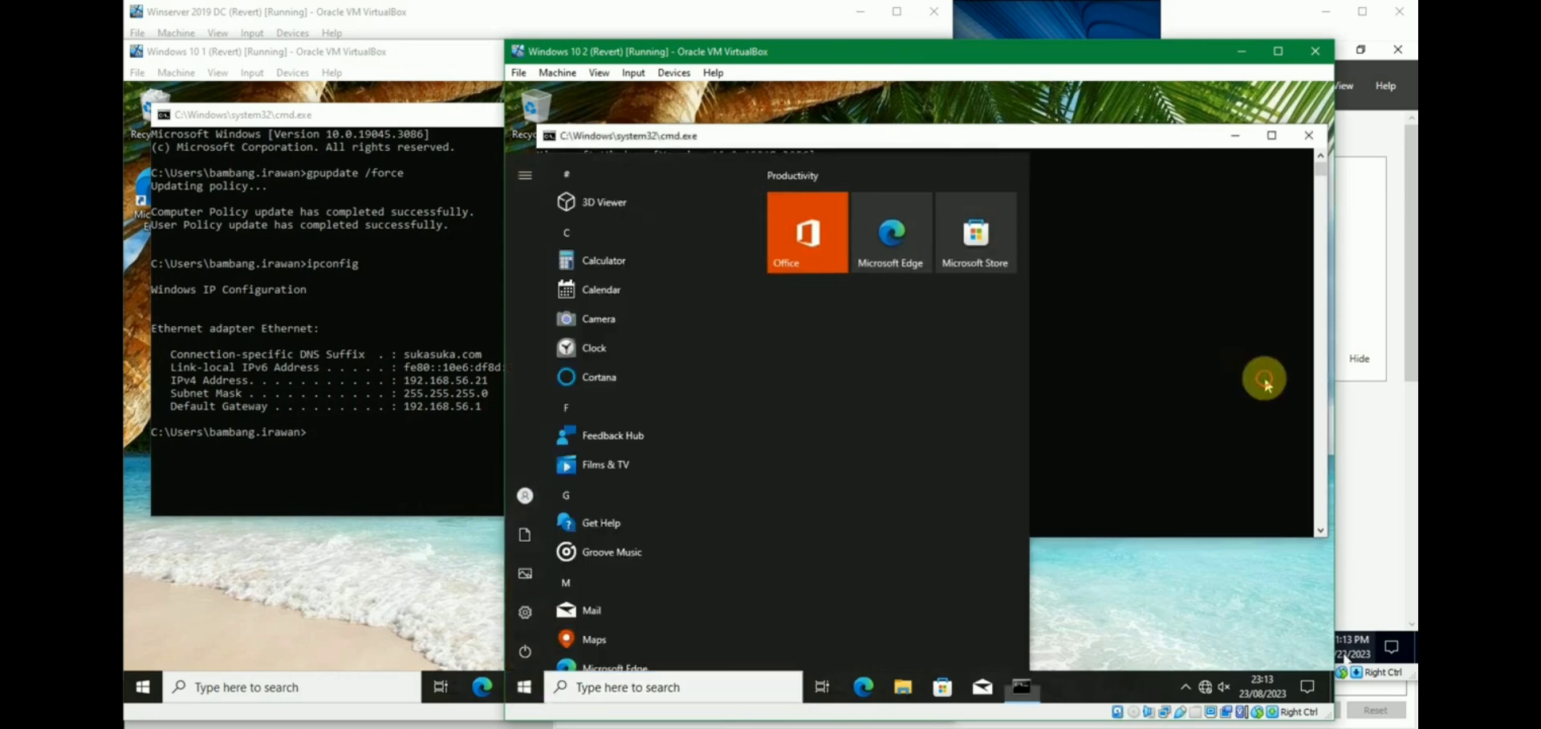
click(1046, 382)
text(ipconfig)
key(Return)
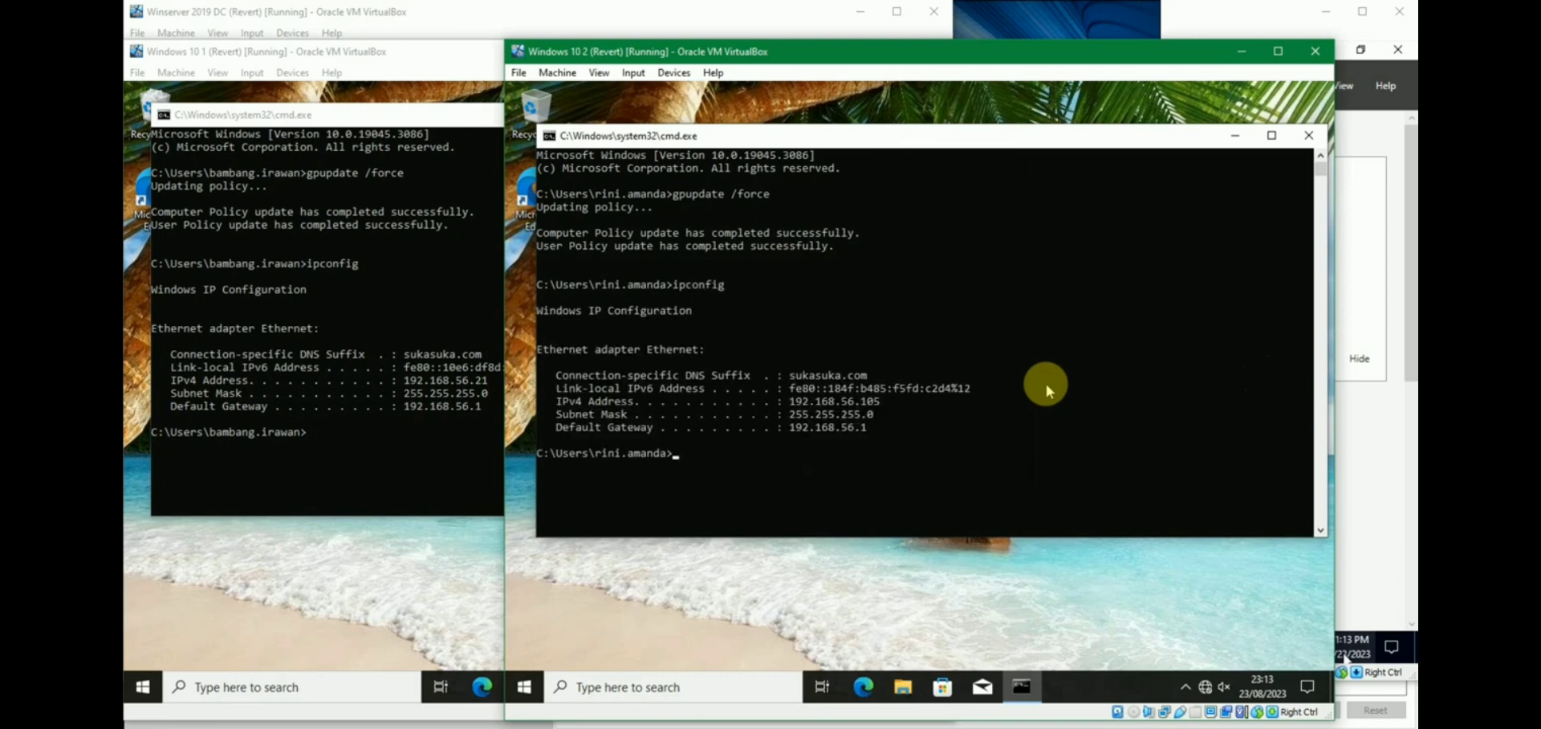
click(393, 438)
click(143, 686)
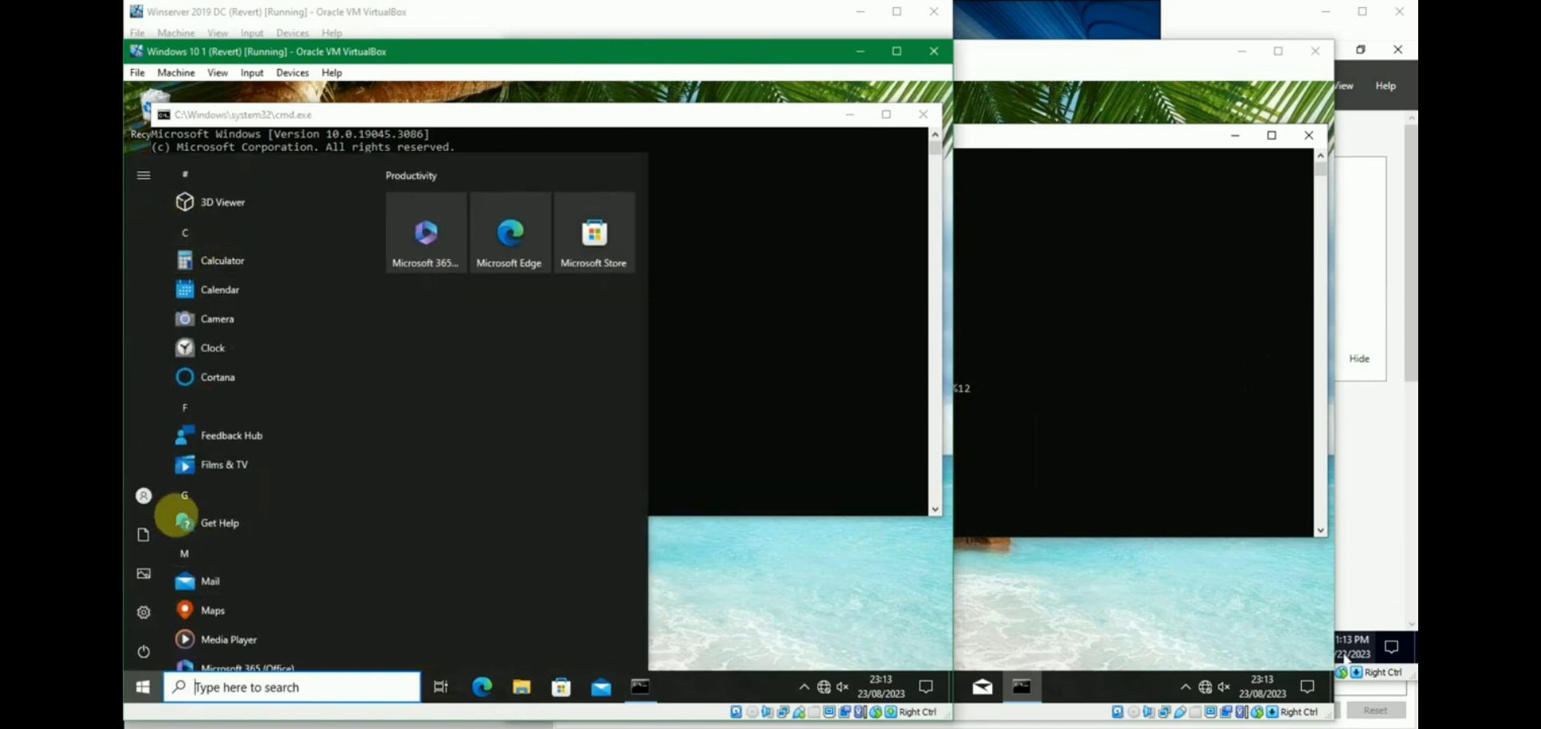
Launch Remote Desktop Connection from Start search and connect to 192.168.56.105.
text(remote)
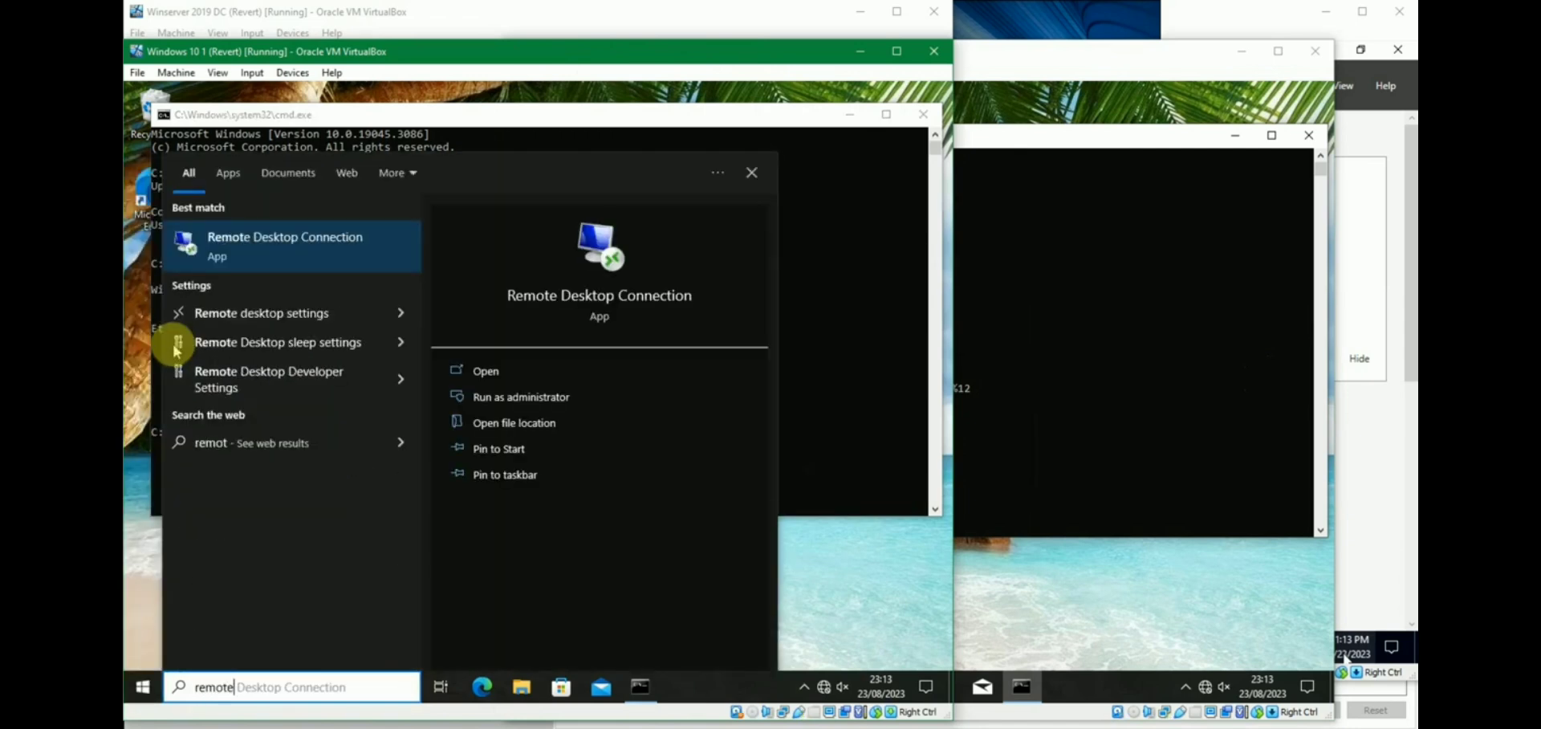
key(Return)
text(192.168.56.105)
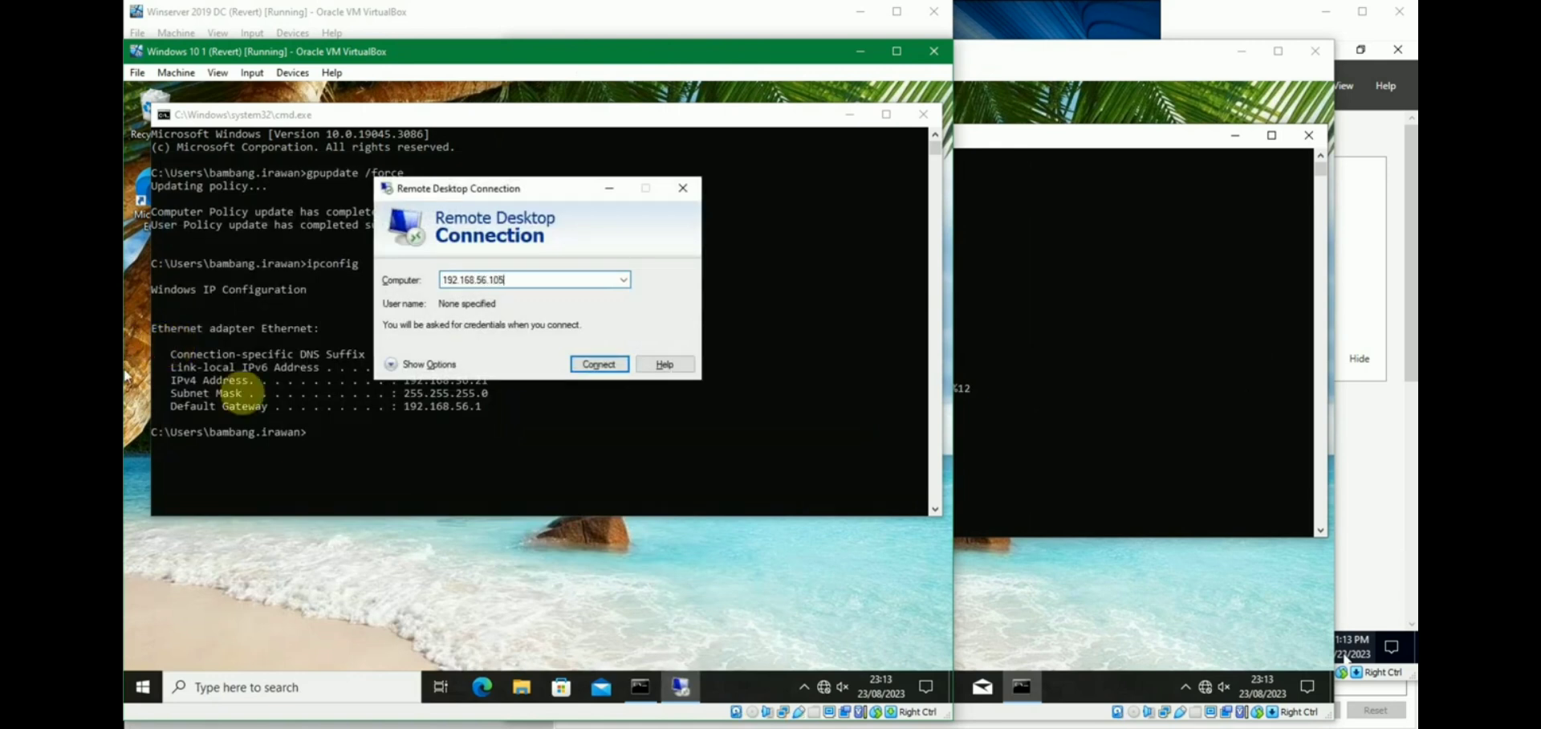
click(582, 365)
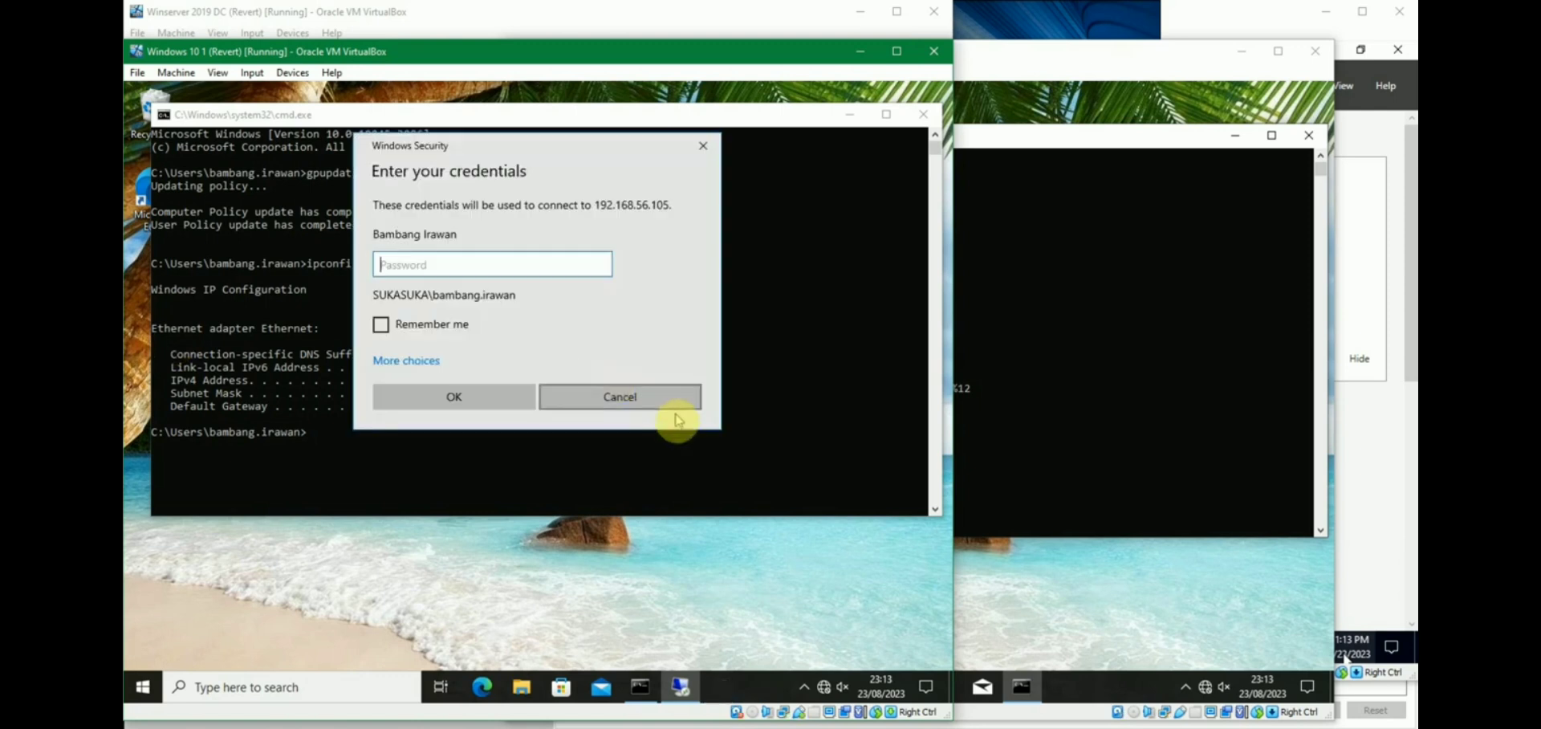
Sign in with a different domain account's user name and password.
click(405, 362)
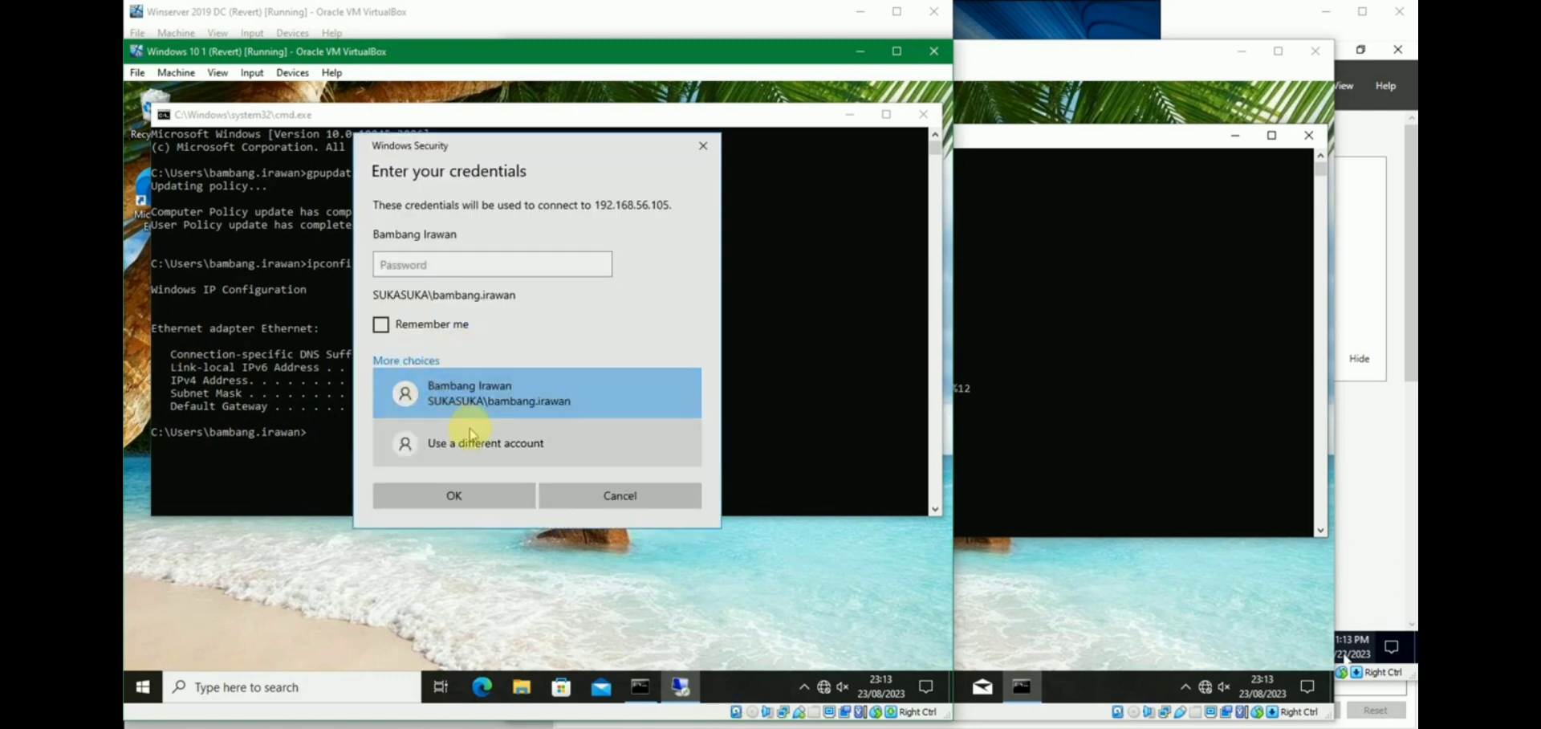
click(425, 444)
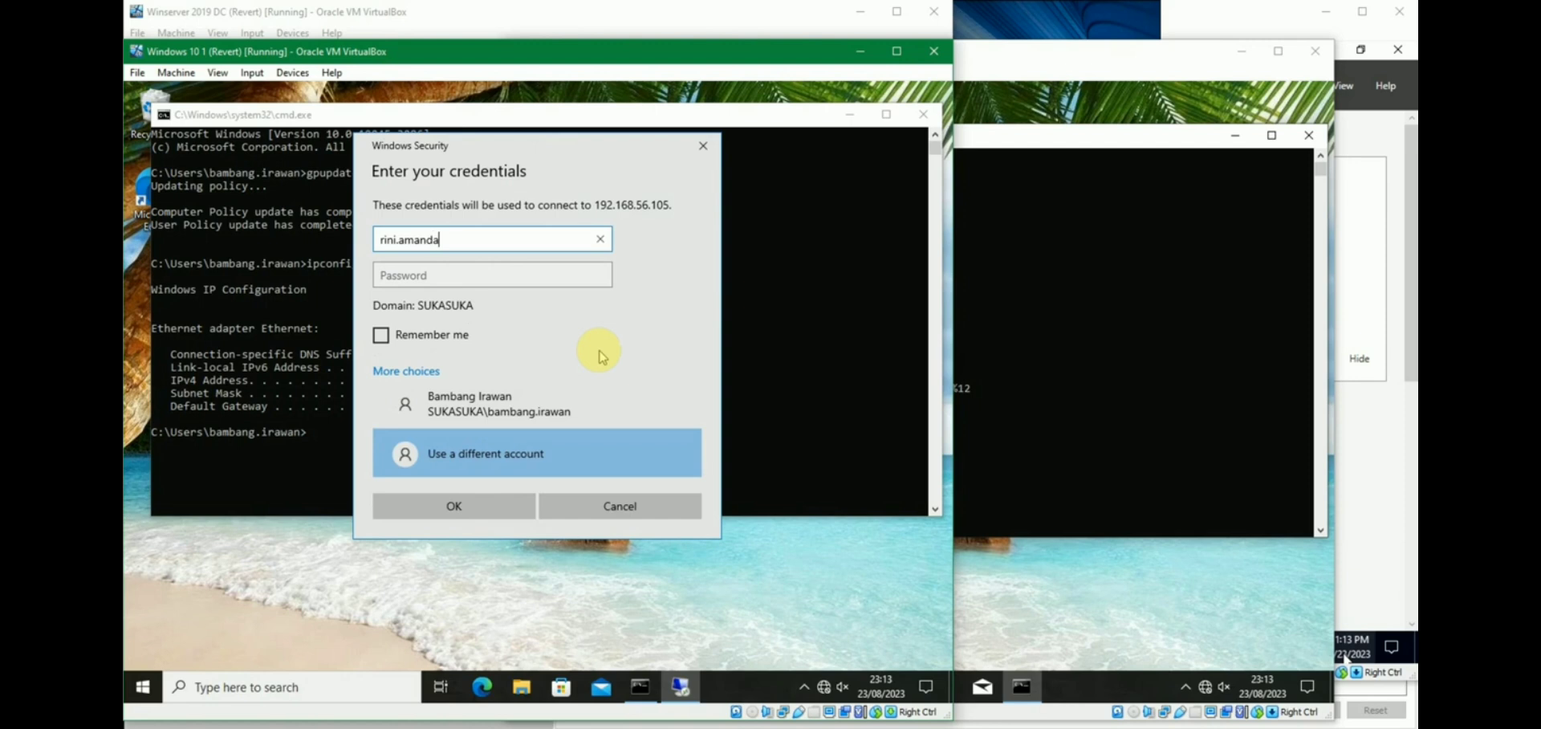
key(Tab)
text(P)
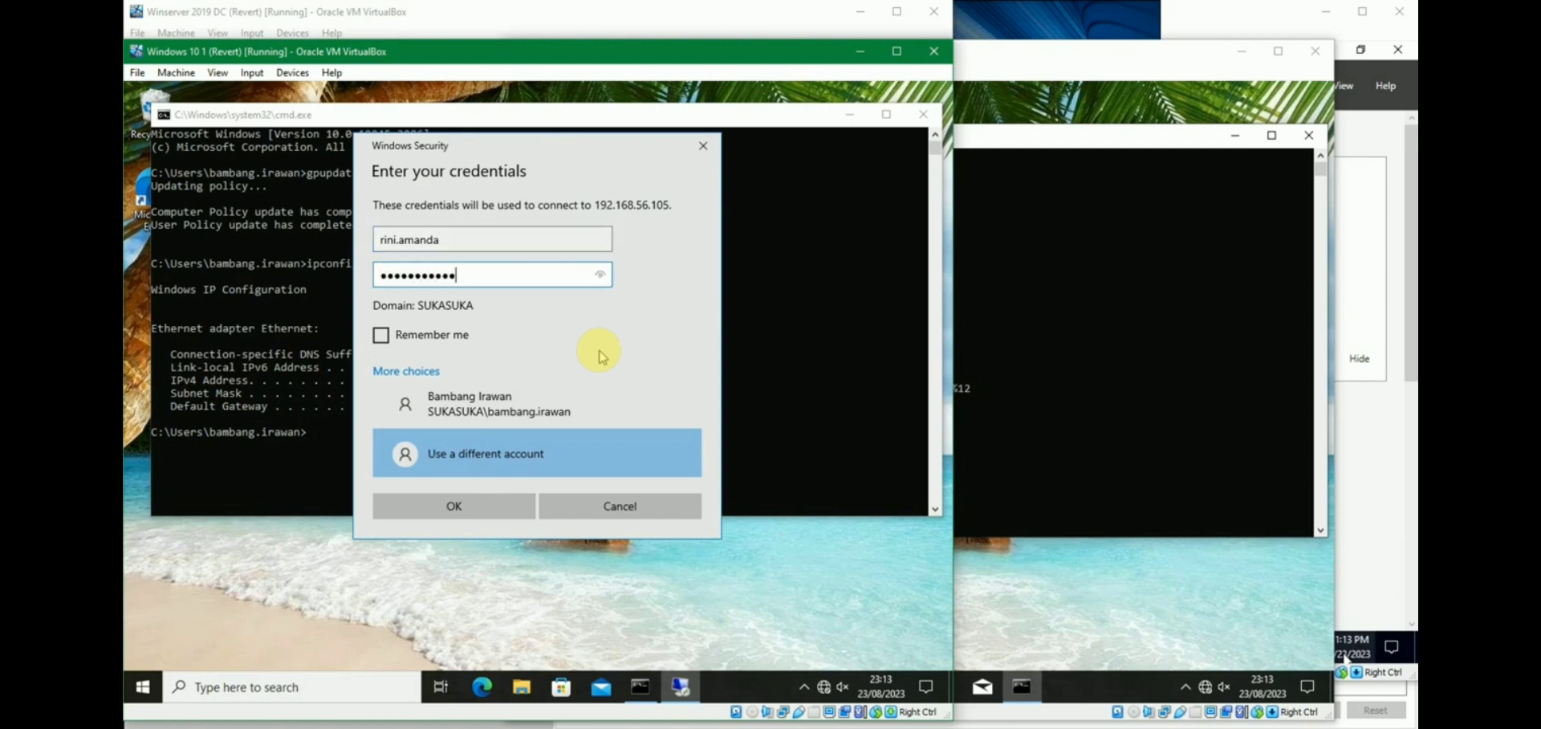
key(Return)
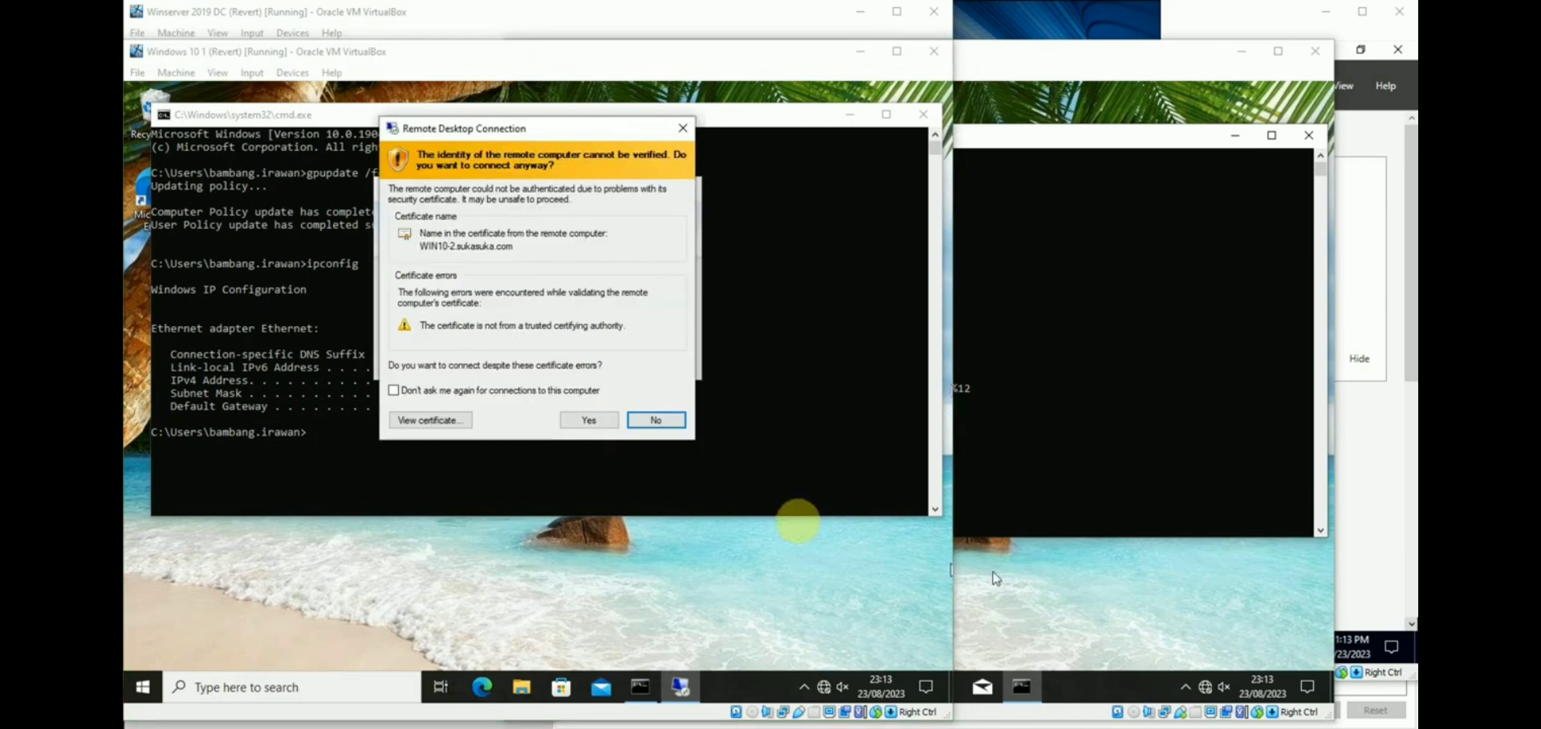
Accept the certificate warning, verify the 192.168.56.105 remote desktop, then disconnect the session.
click(589, 420)
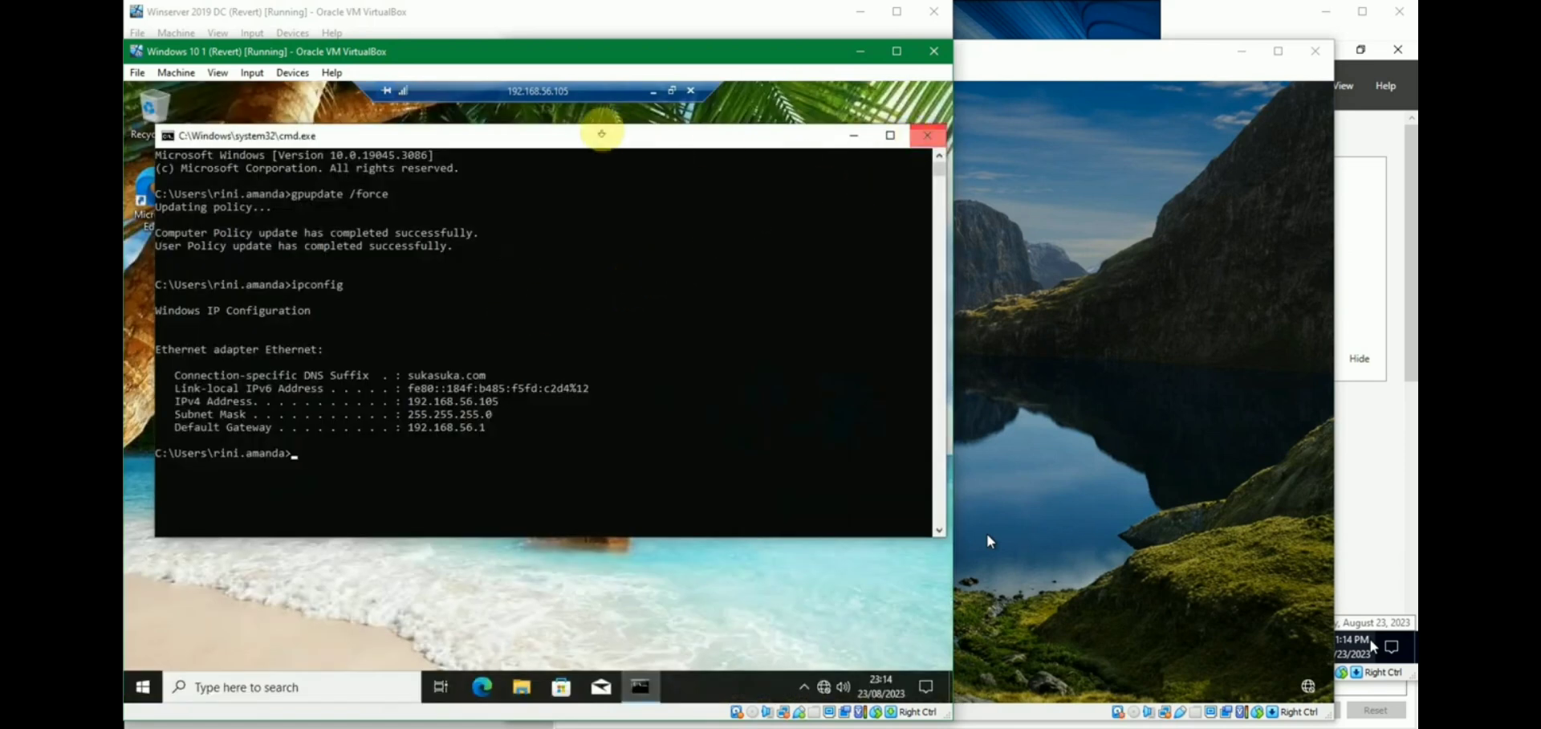
click(695, 91)
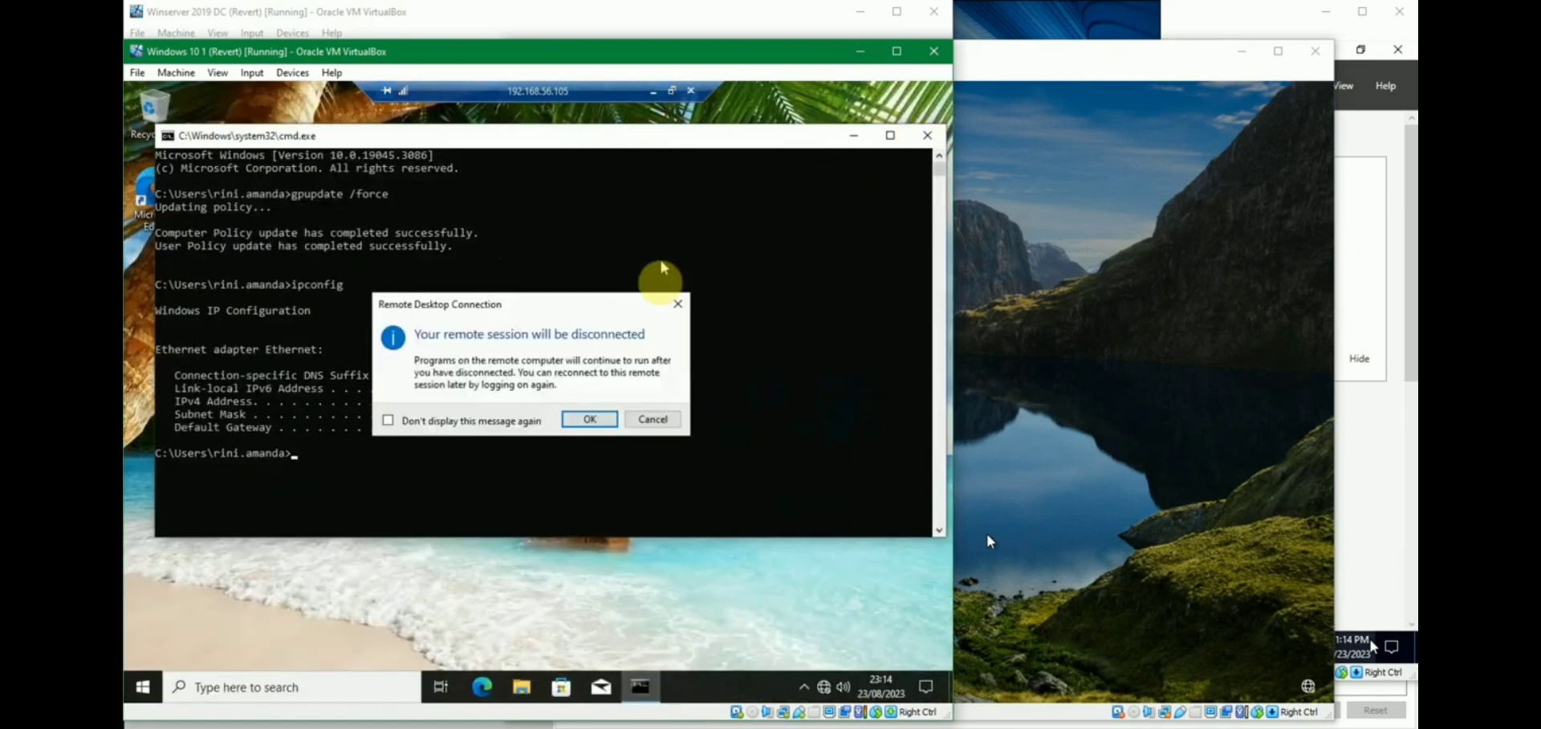
click(594, 414)
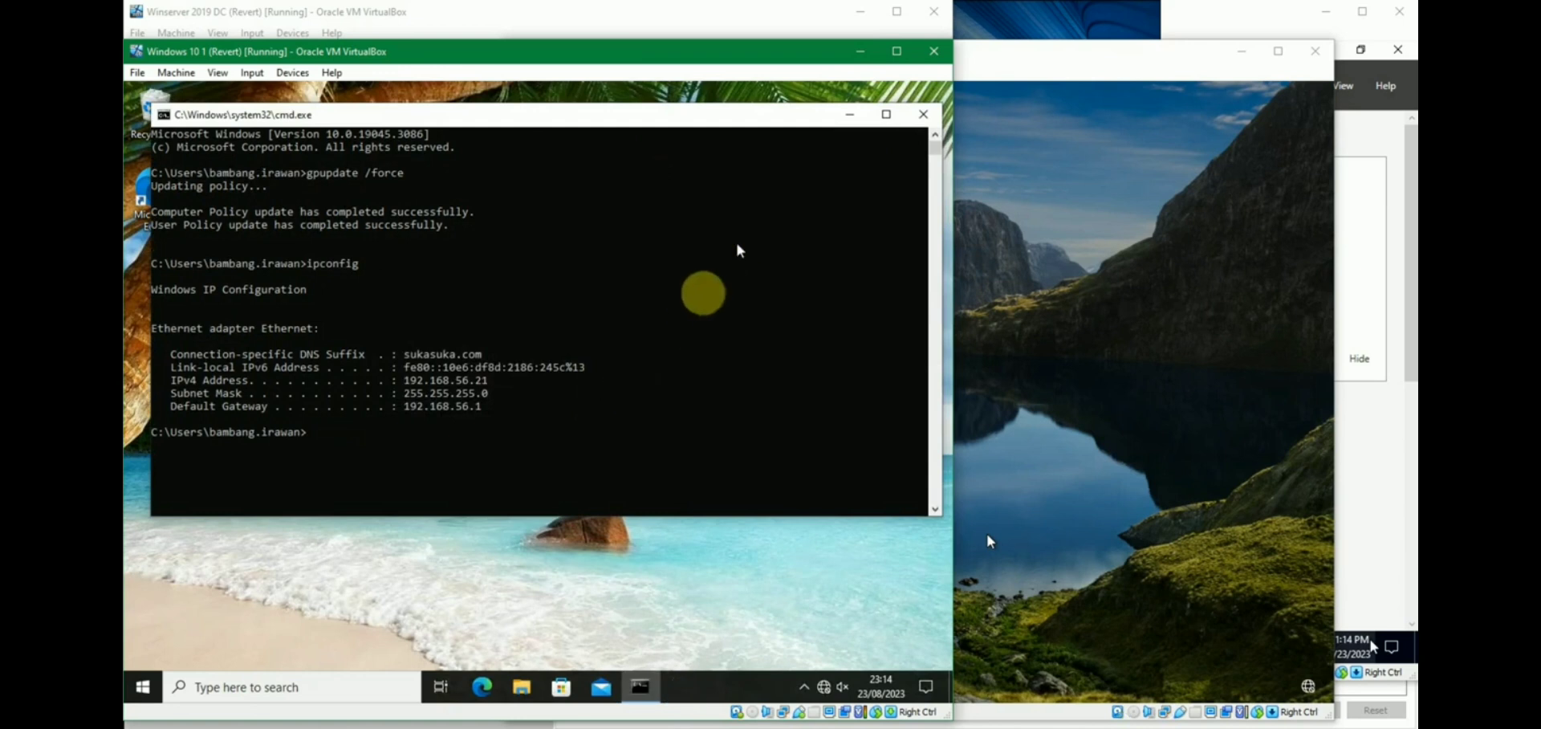
Sign back into the Windows 10 2 client locally with the account password.
click(1203, 524)
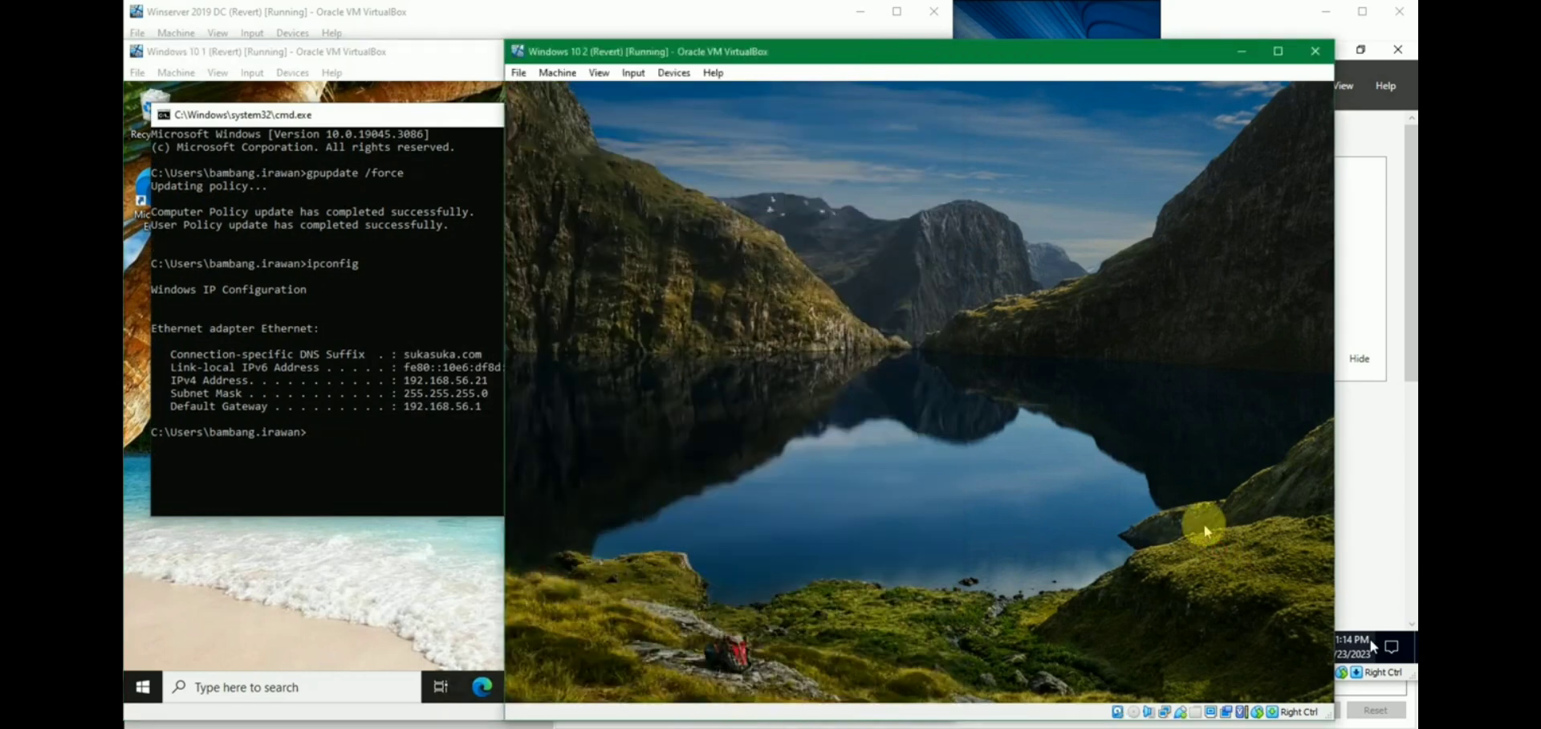
text(P)
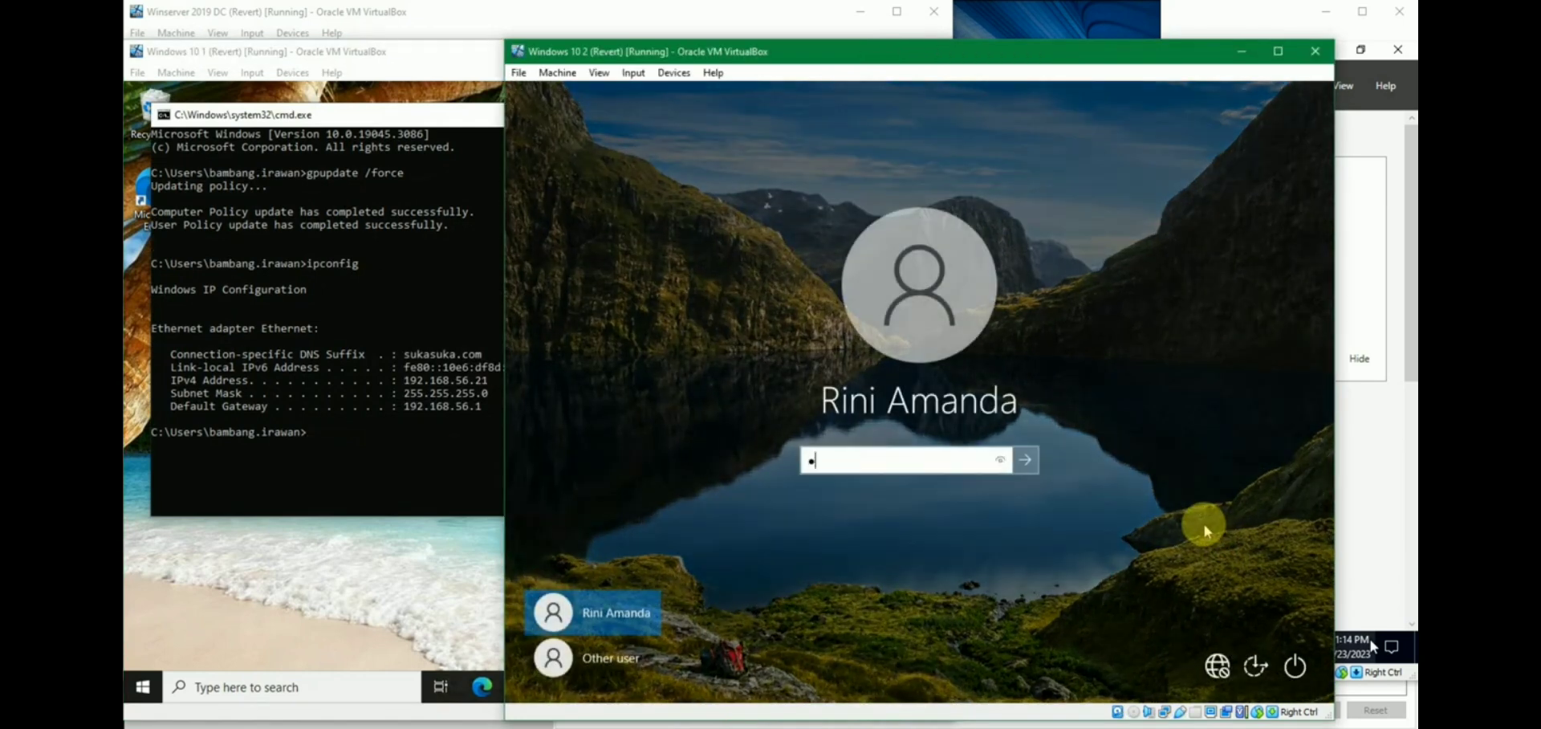
key(ctrl+a)
text(P@d)
key(Return)
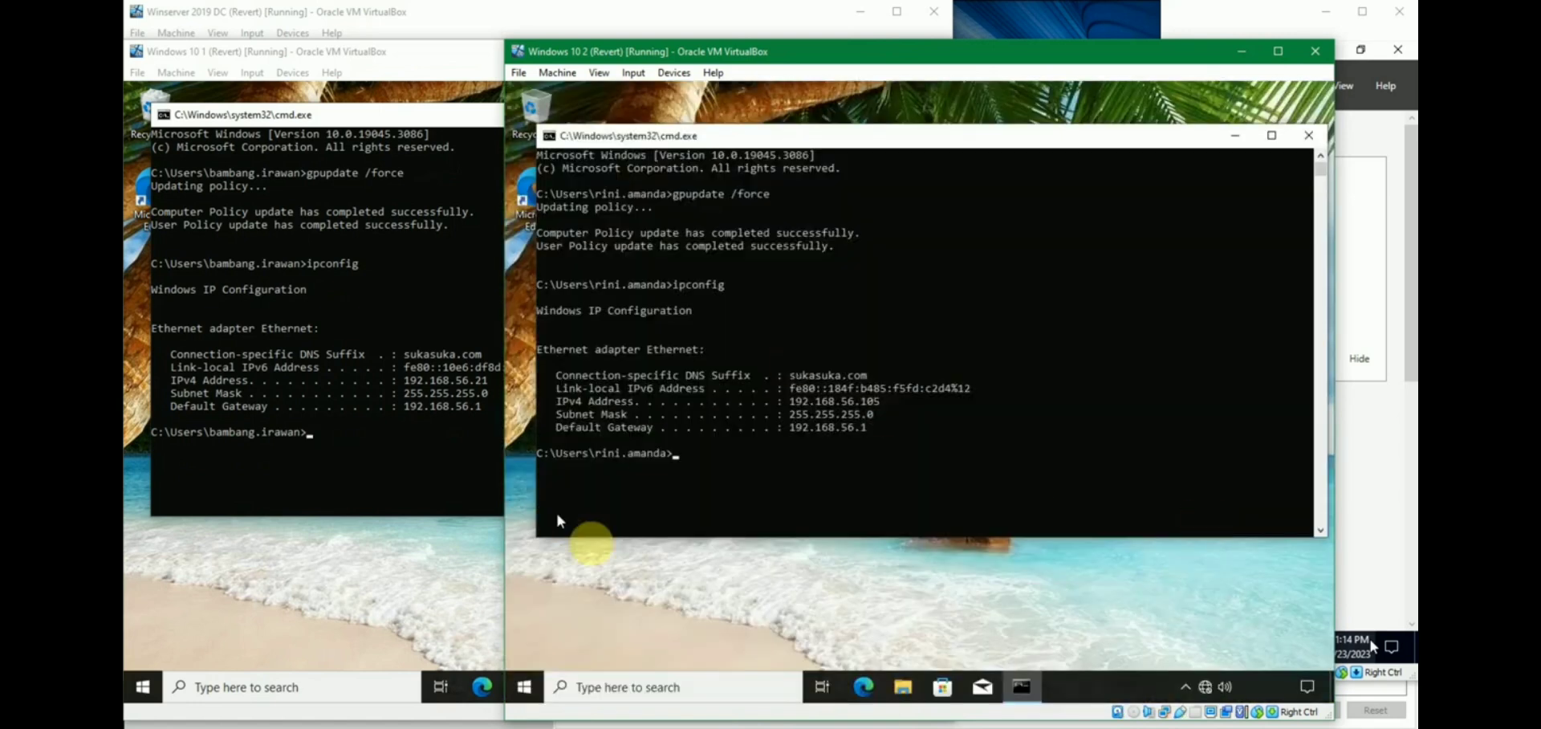
click(421, 588)
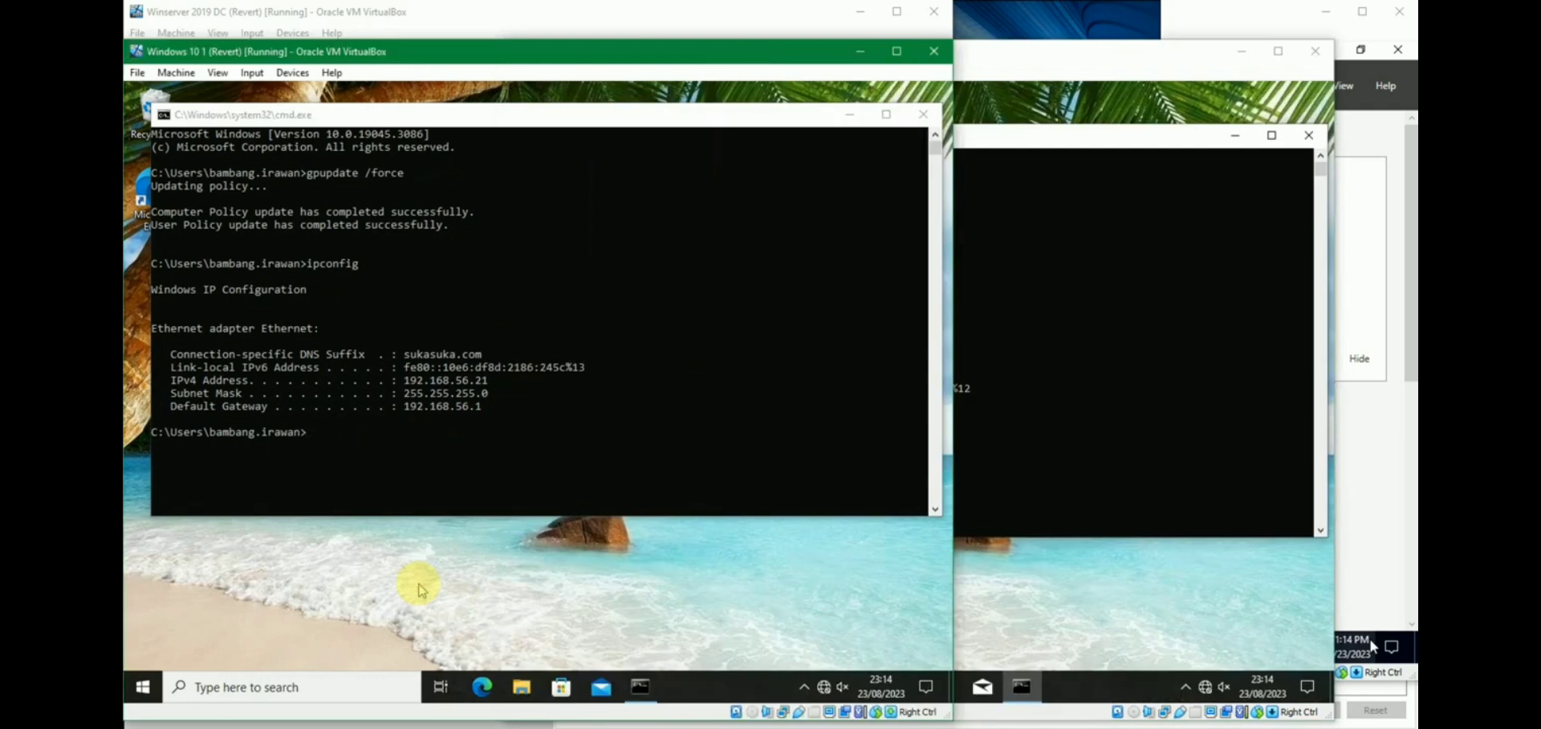